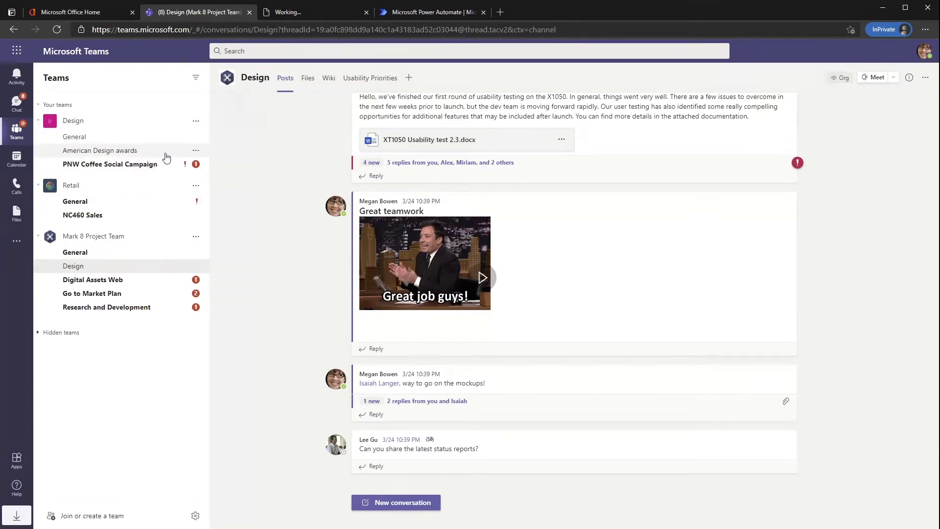
- Pin the American Design awards channel and go to the Join or create a team page
click(197, 152)
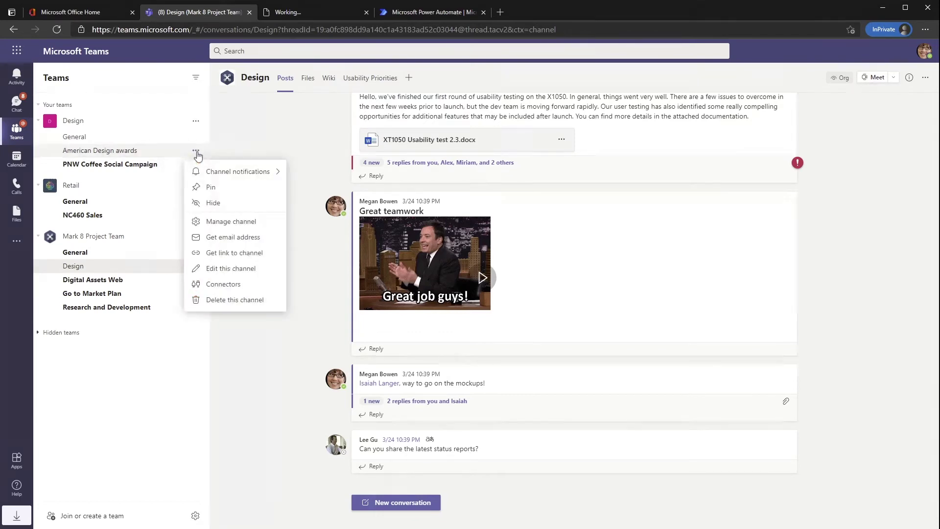
click(210, 191)
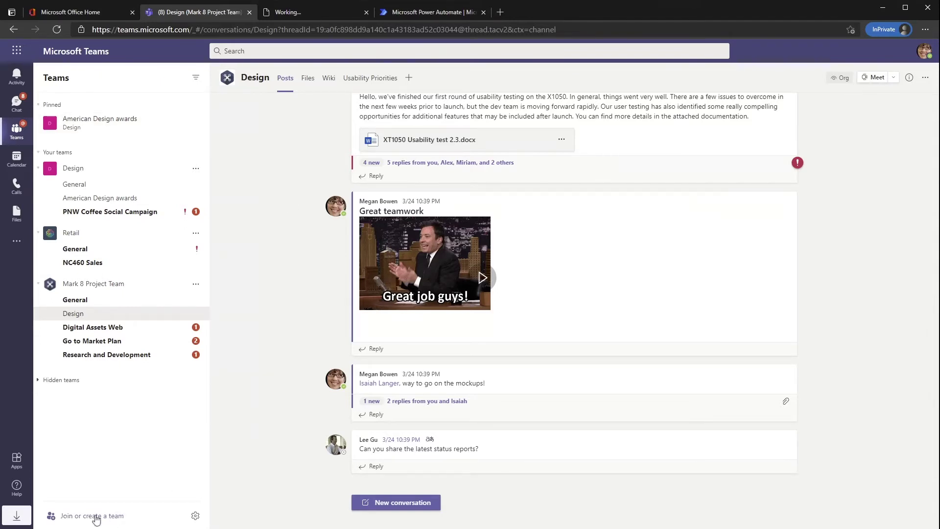
click(95, 516)
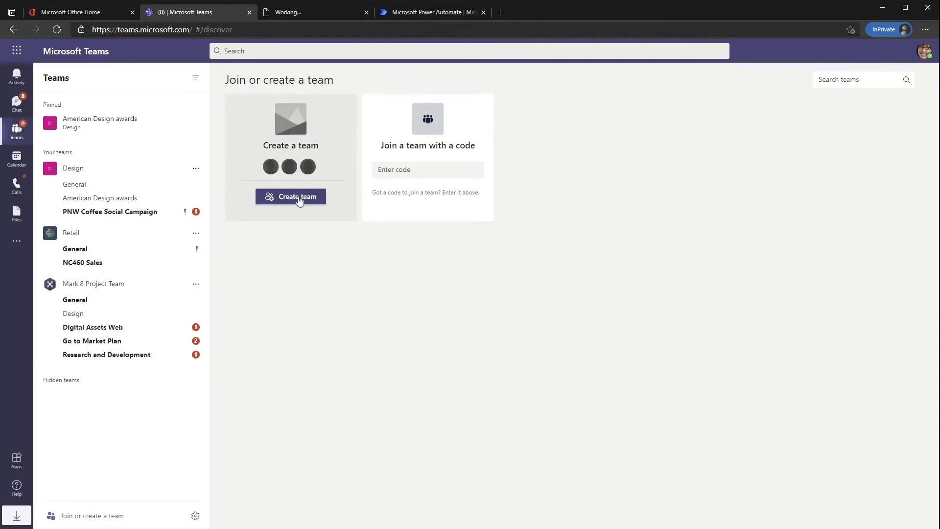
- Create a public team named 'Onboarding' from the Onboard Employees template and dismiss the progress message
click(299, 197)
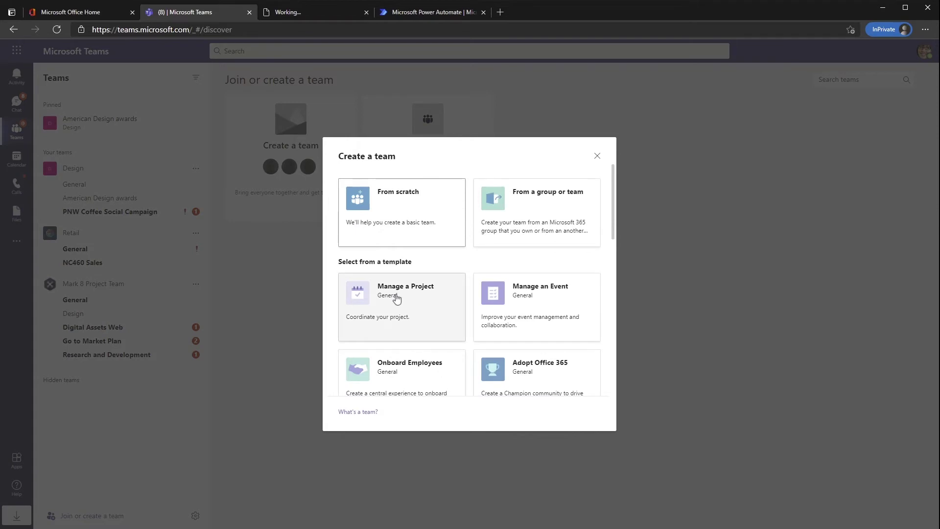
scroll(396, 299, down, 5)
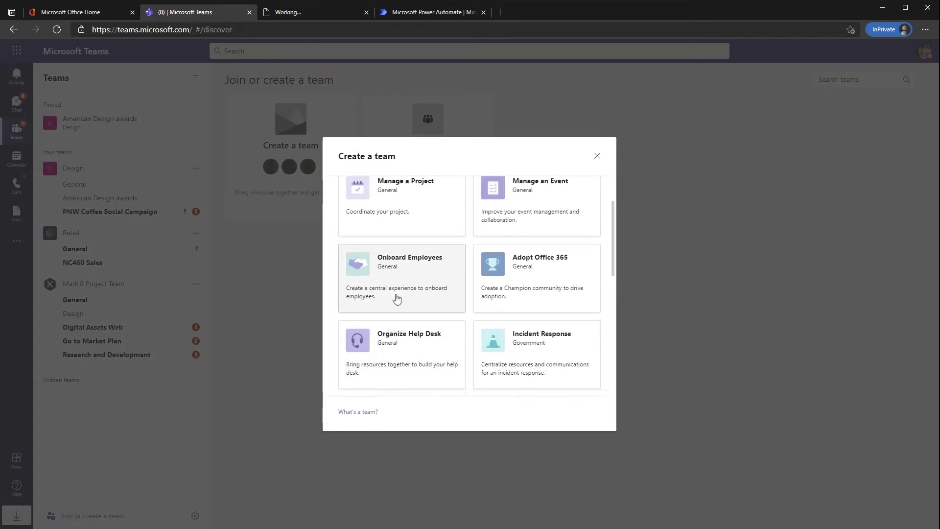
click(399, 293)
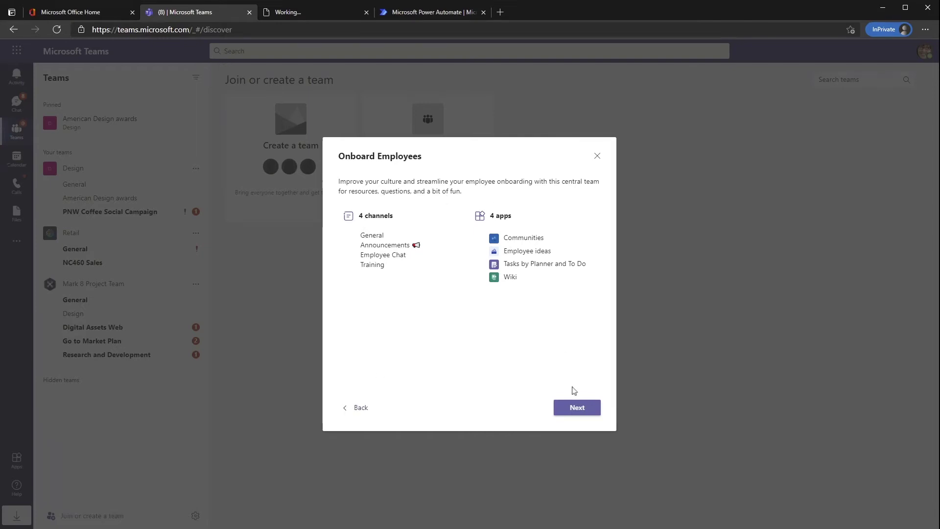
click(581, 407)
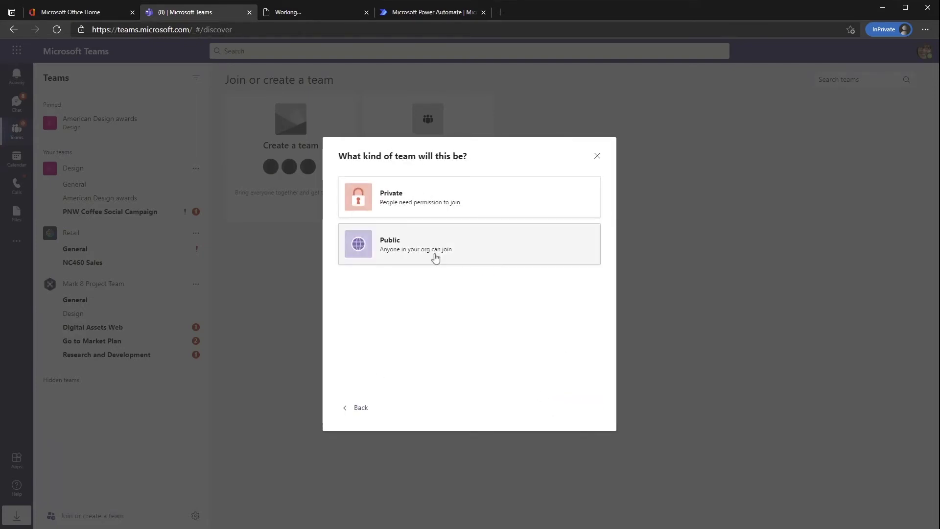
click(409, 240)
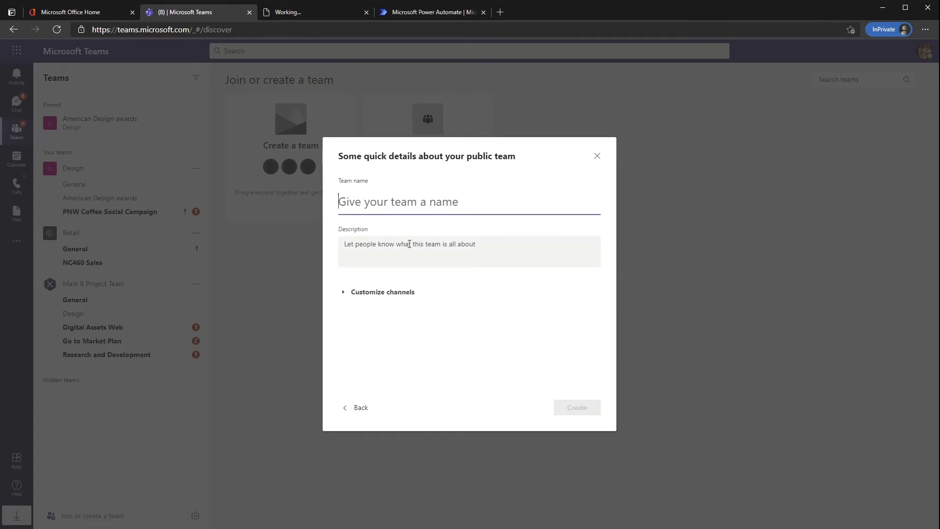
text(Onboarding)
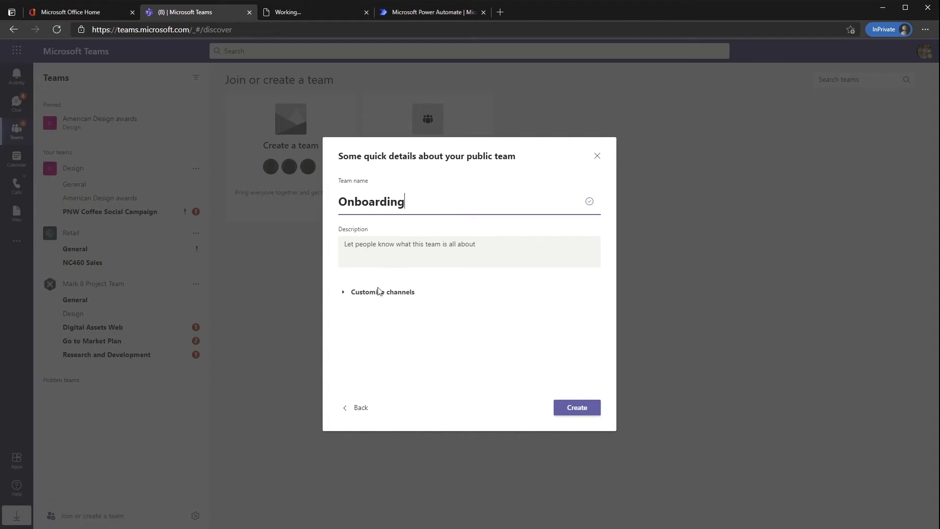
click(379, 292)
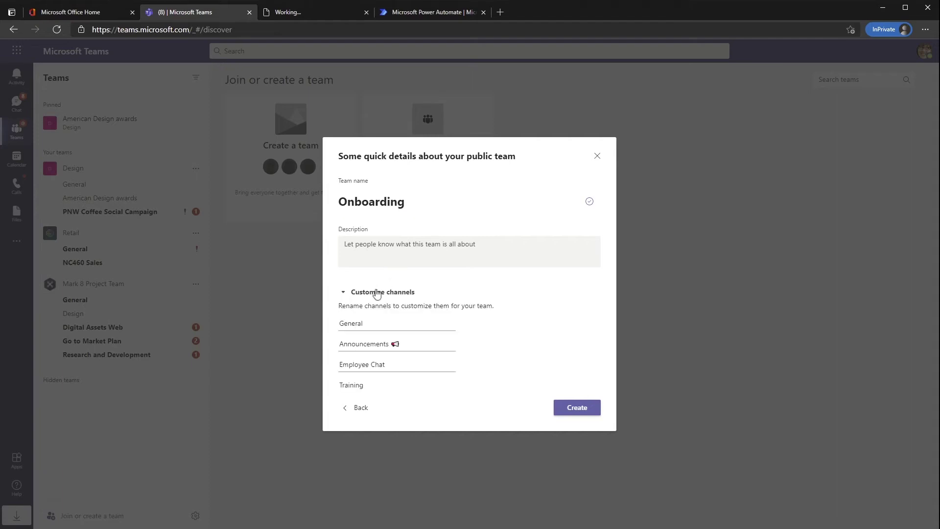
click(566, 409)
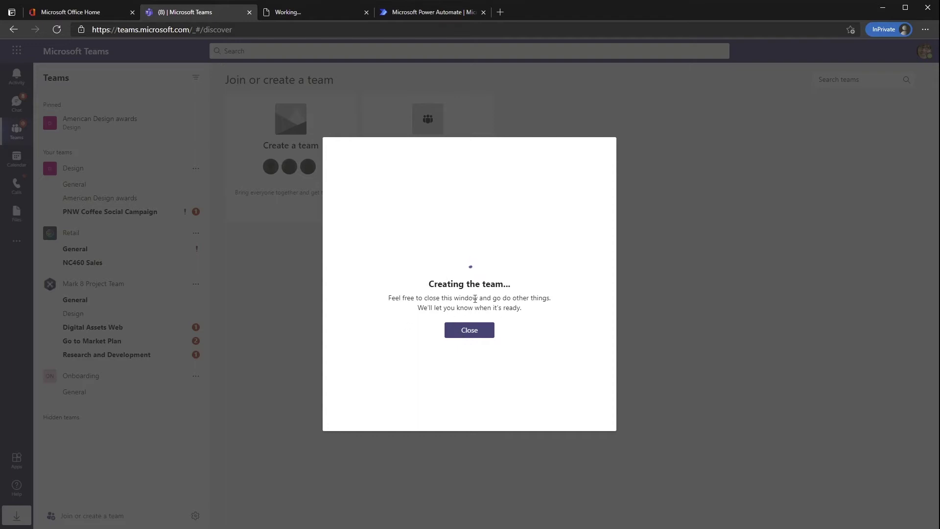
click(468, 331)
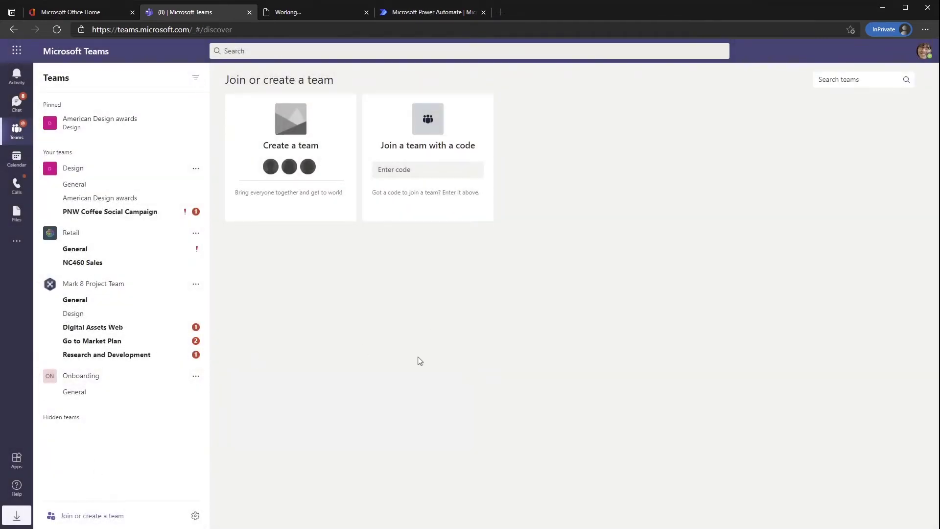
- Go to the calendar and open the Sales Team Meeting's full details
click(19, 159)
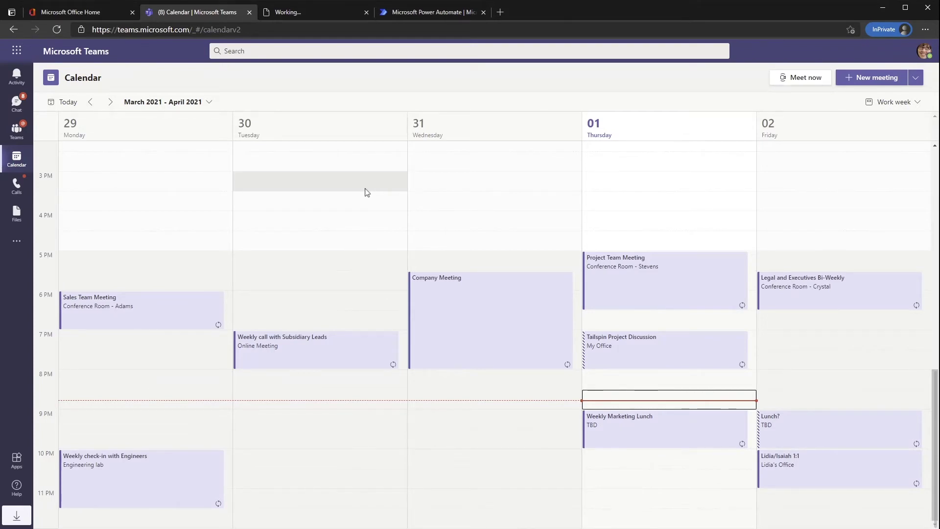
click(144, 314)
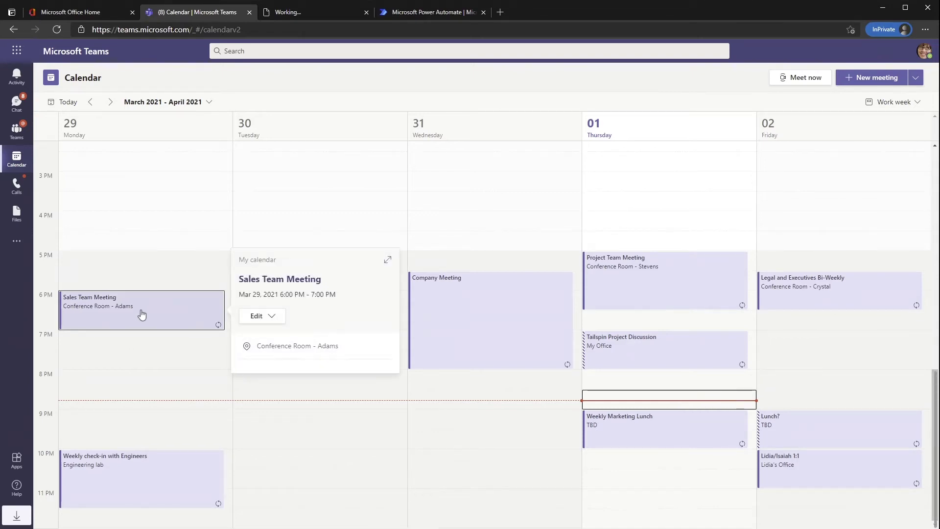
double_click(143, 314)
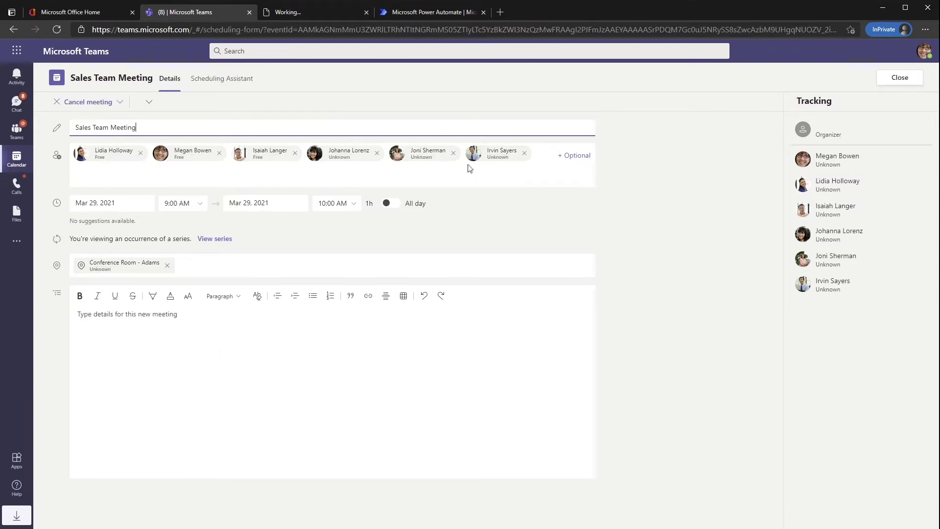
- Review the meeting's time zones and Scheduling Assistant, then bring up the new-meeting choices
click(146, 106)
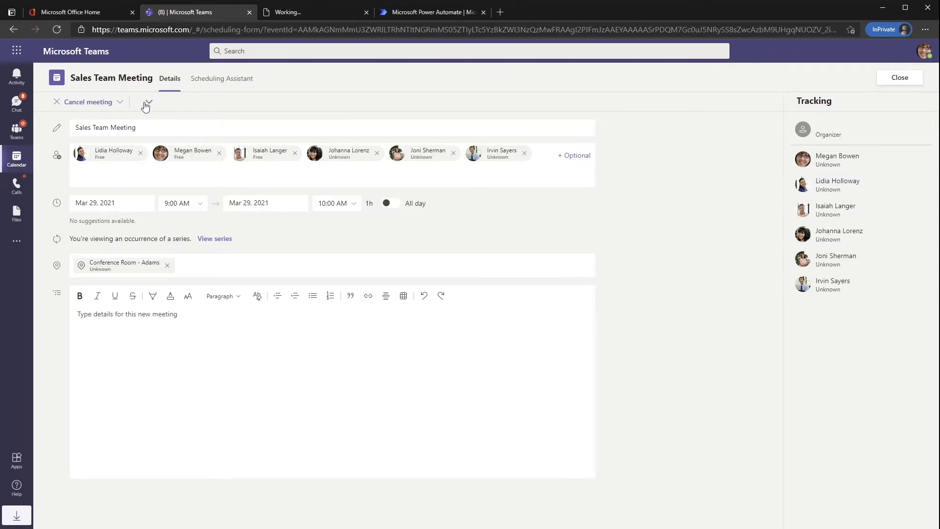
click(204, 106)
click(232, 83)
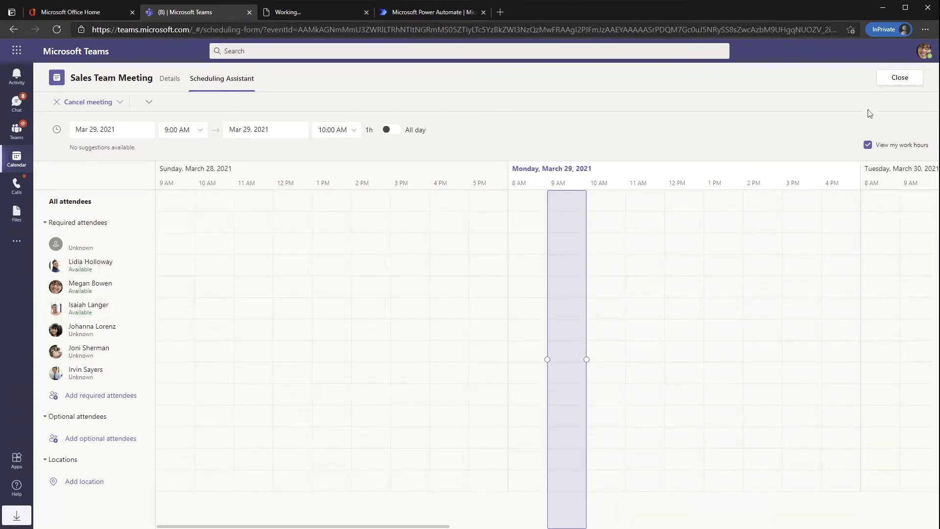
click(901, 79)
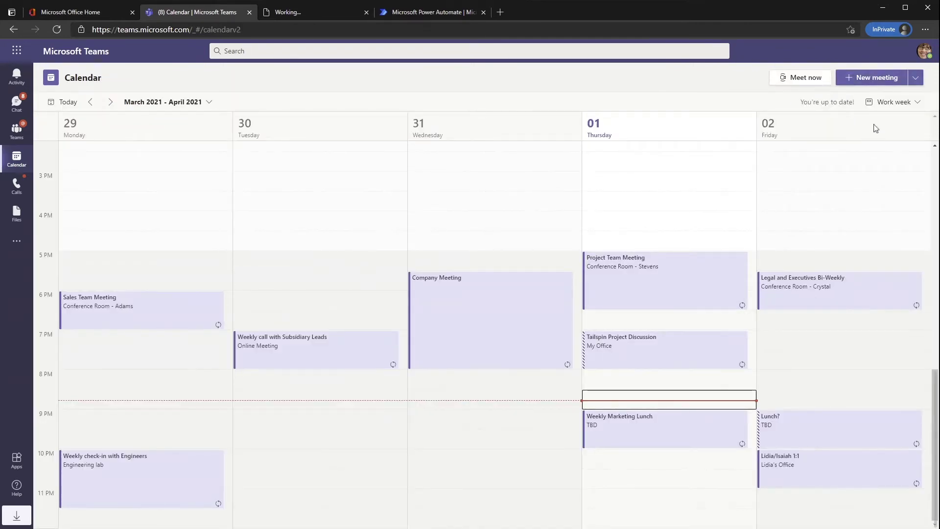
click(915, 79)
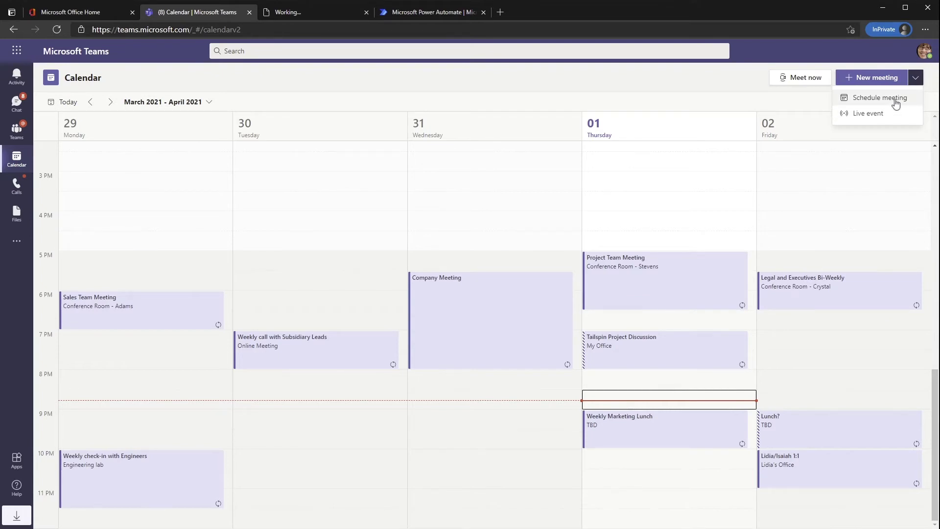
- Schedule and send the 'Test' meeting for Apr 1, 9:00–9:30 PM with one suggested attendee, then open it
click(896, 104)
text(T)
key(Tab)
text(ale)
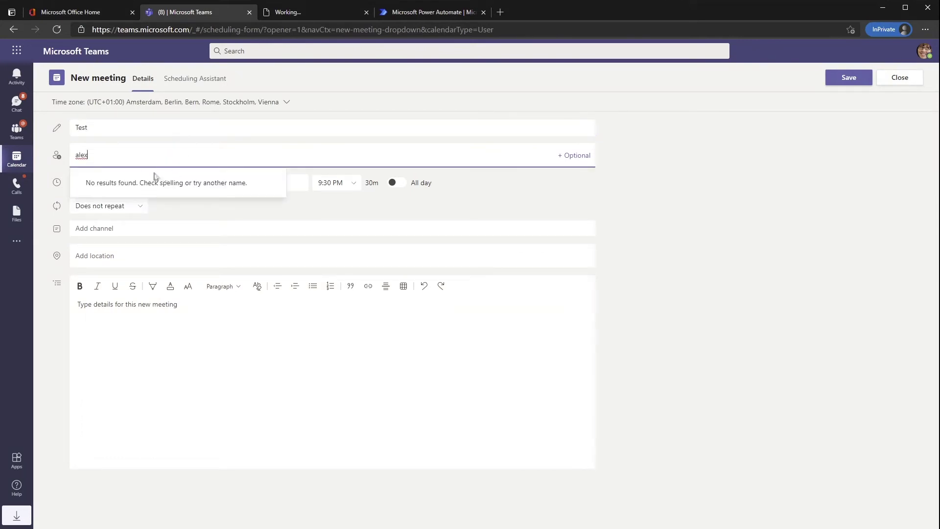
click(107, 195)
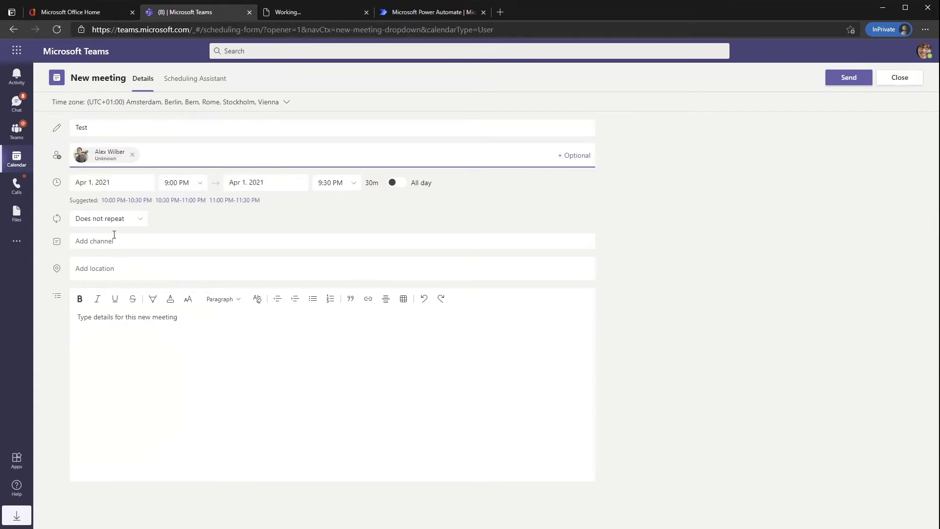
click(853, 84)
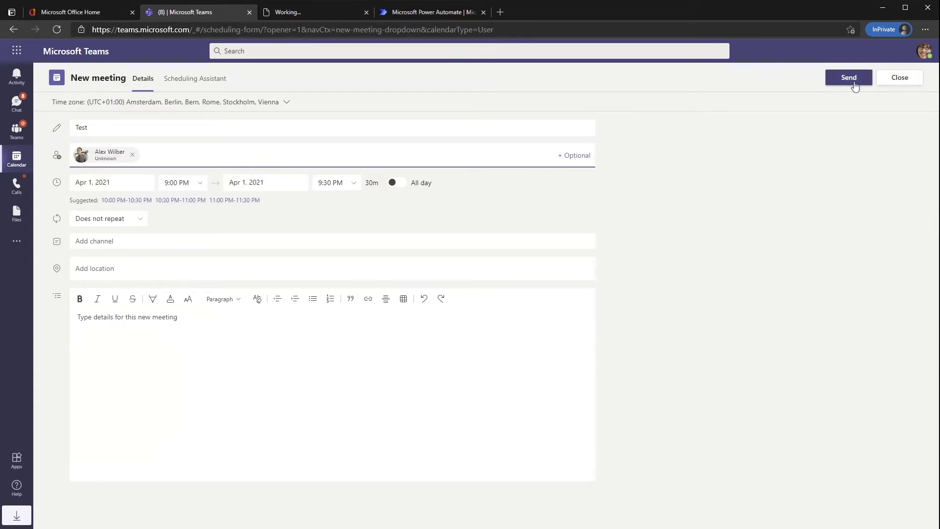
click(854, 86)
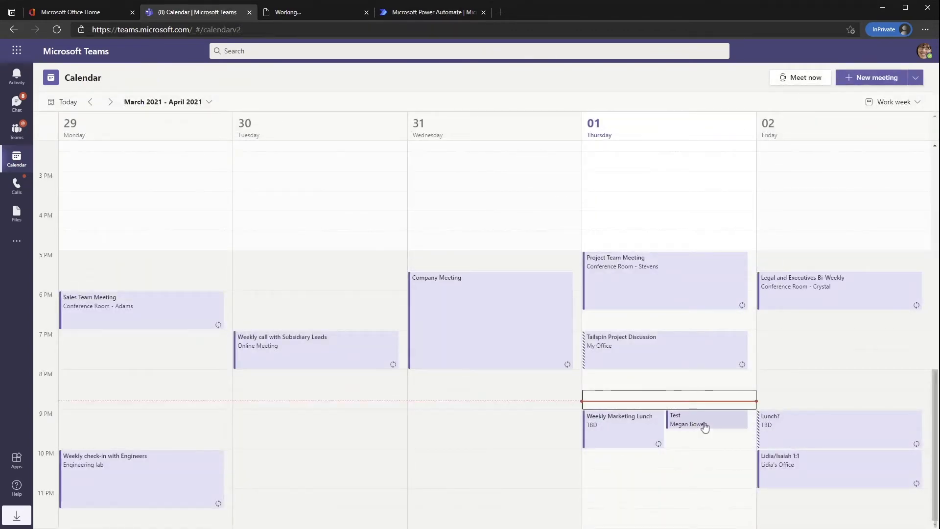
double_click(705, 428)
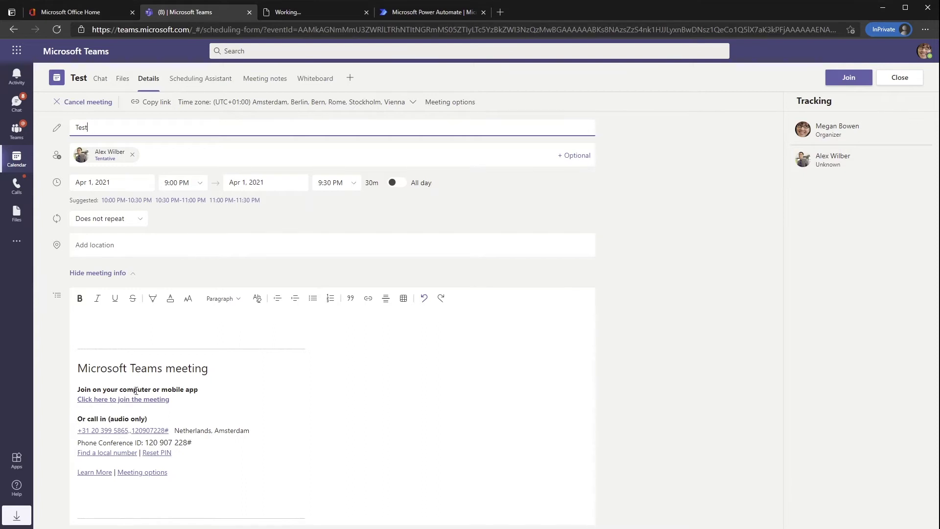
- Draw a freehand scribble with the black pen on the Test meeting's whiteboard
click(279, 82)
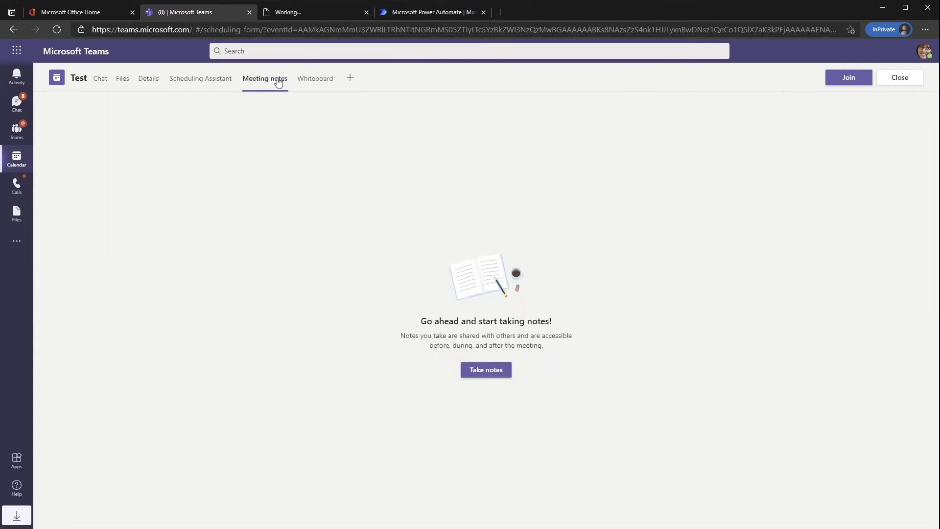
click(318, 86)
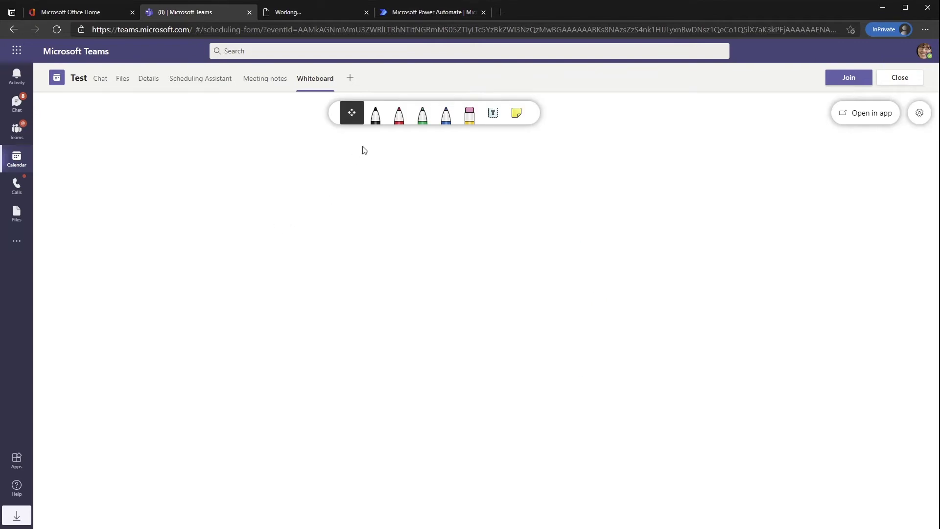
click(375, 113)
mouse_move(317, 237)
mouse_down()
mouse_move(249, 415)
mouse_move(602, 257)
mouse_move(300, 248)
mouse_move(365, 389)
mouse_up()
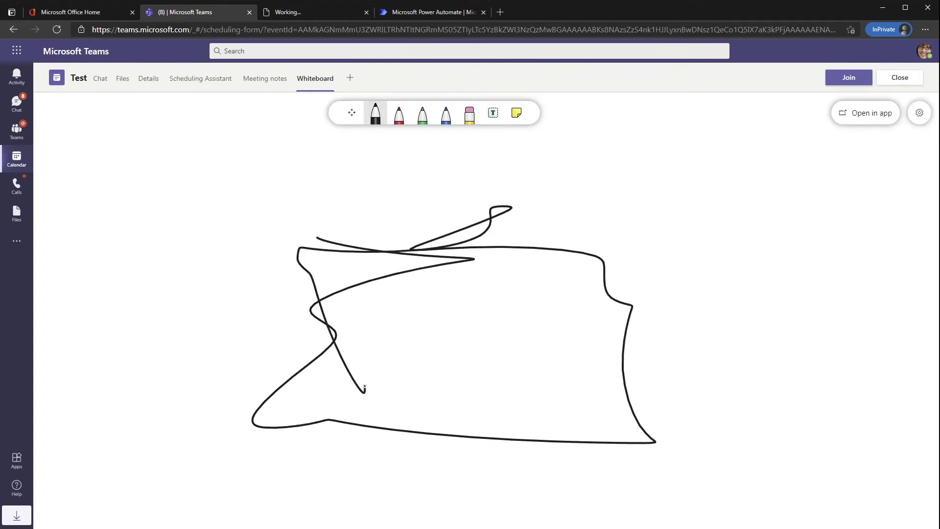
- Add a Forms tab to the meeting and save it as meeting polls
click(351, 78)
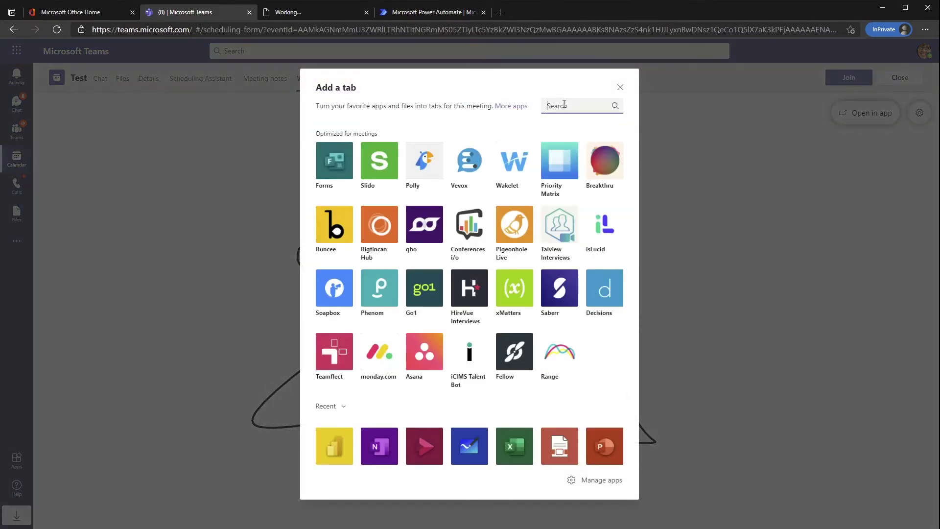
click(335, 165)
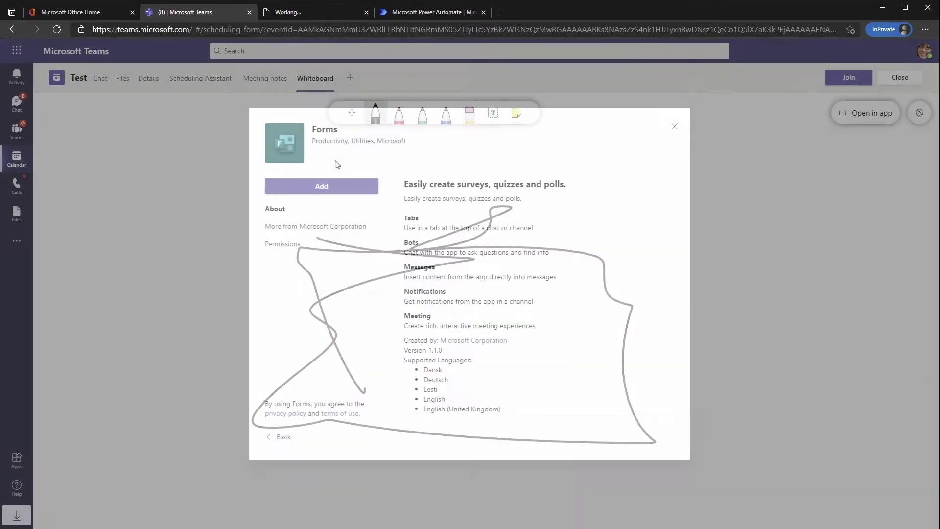
click(347, 189)
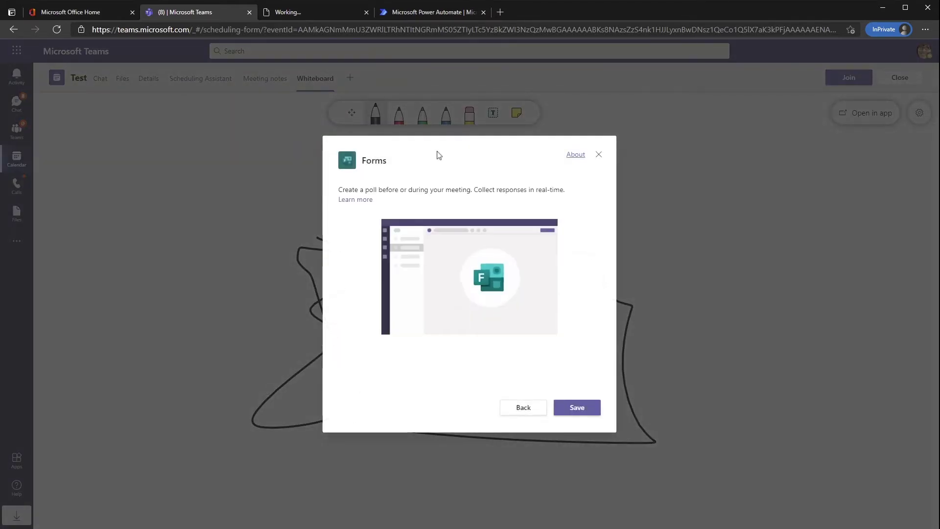
click(576, 411)
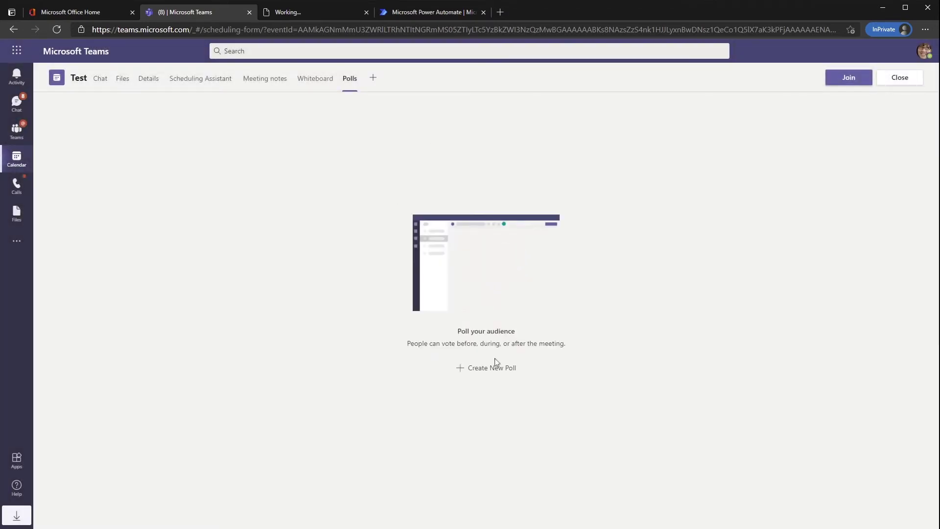
- Save a draft poll 'Ananas op pizza?' with answers 'Ja!' and 'Bah!', then start joining the meeting
click(492, 368)
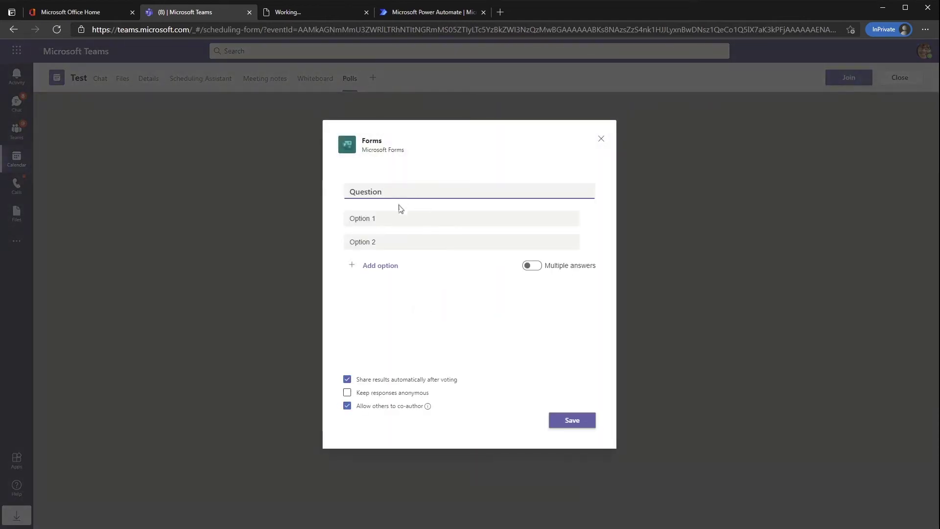
drag(418, 195, 286, 196)
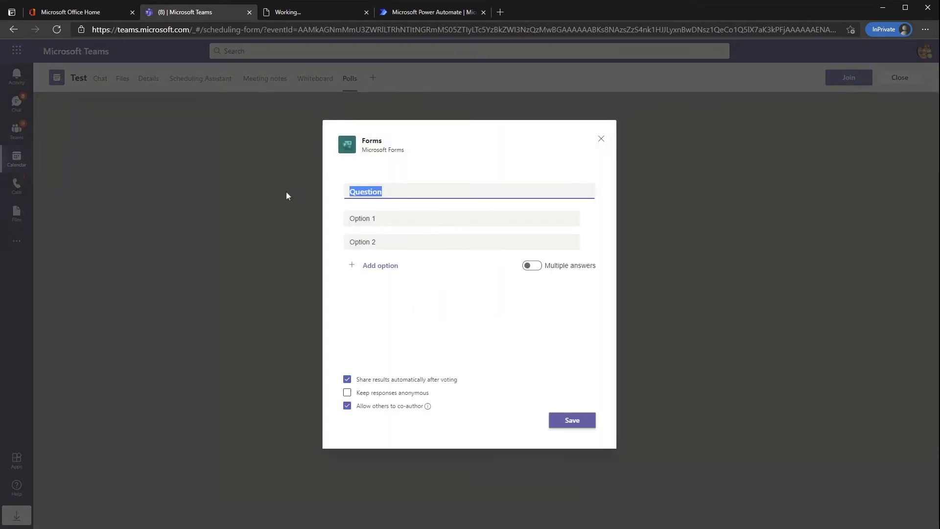
text(Ananas op pizza?)
key(Tab)
text(Ja!)
key(shift+Tab)
key(Tab)
key(Tab)
text(Bah!)
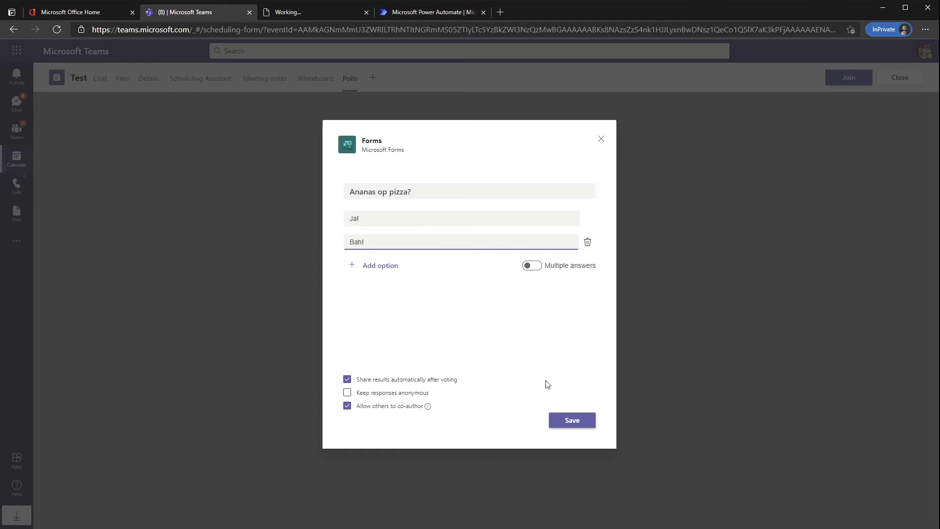
click(591, 423)
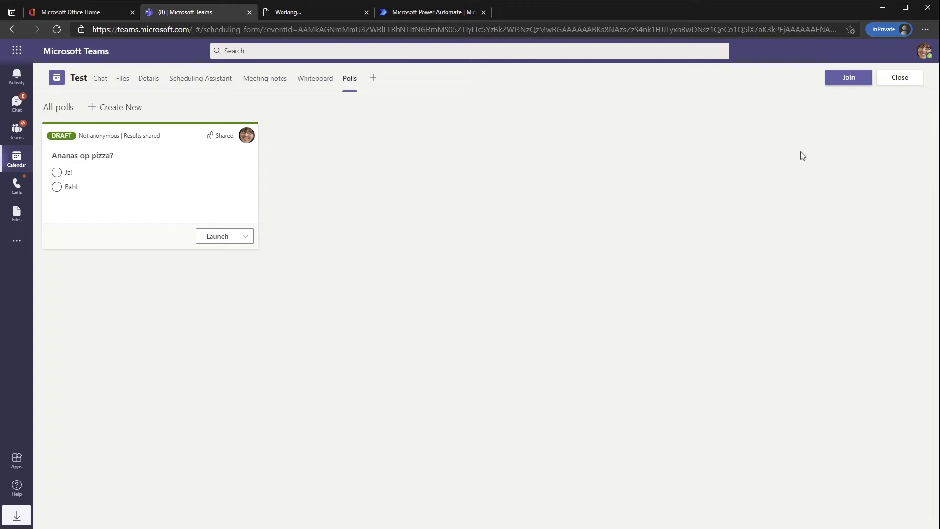
click(862, 79)
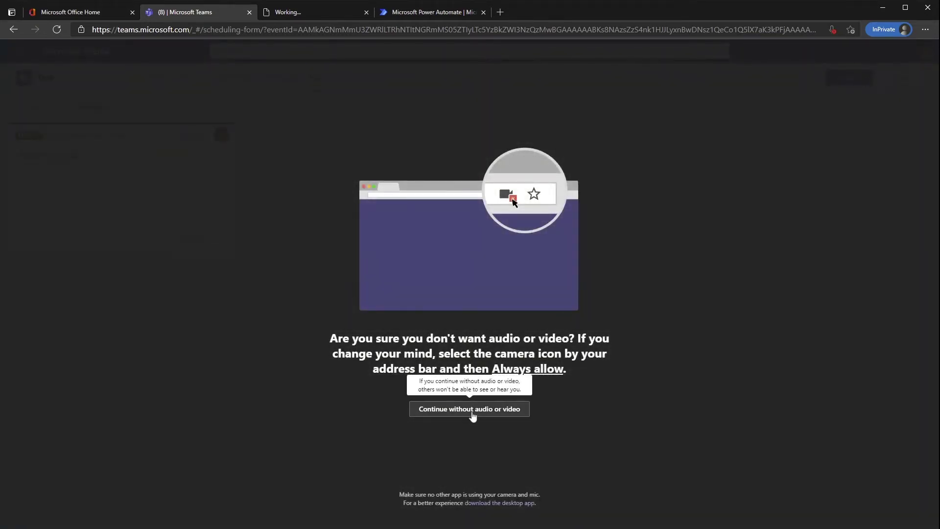
- Join the Test meeting without audio or video and browse the extra actions and sharing options
click(471, 413)
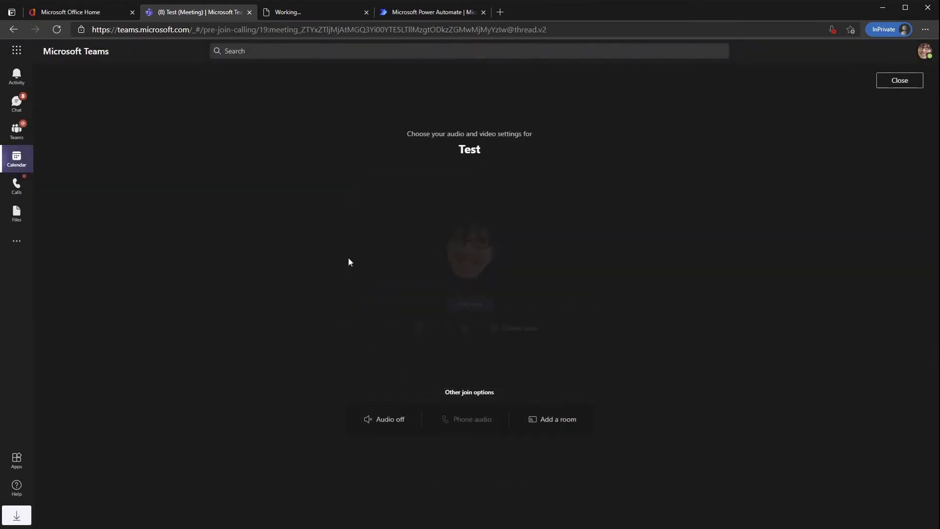
click(460, 307)
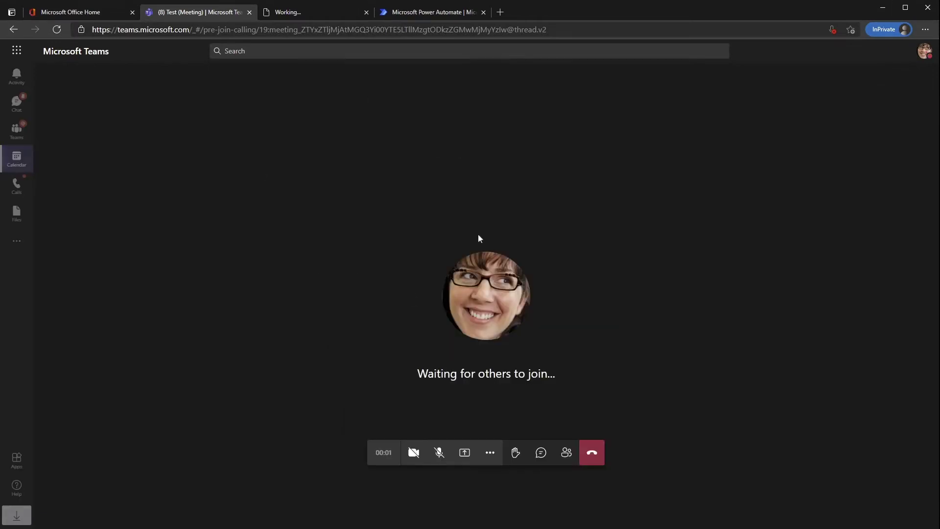
click(490, 452)
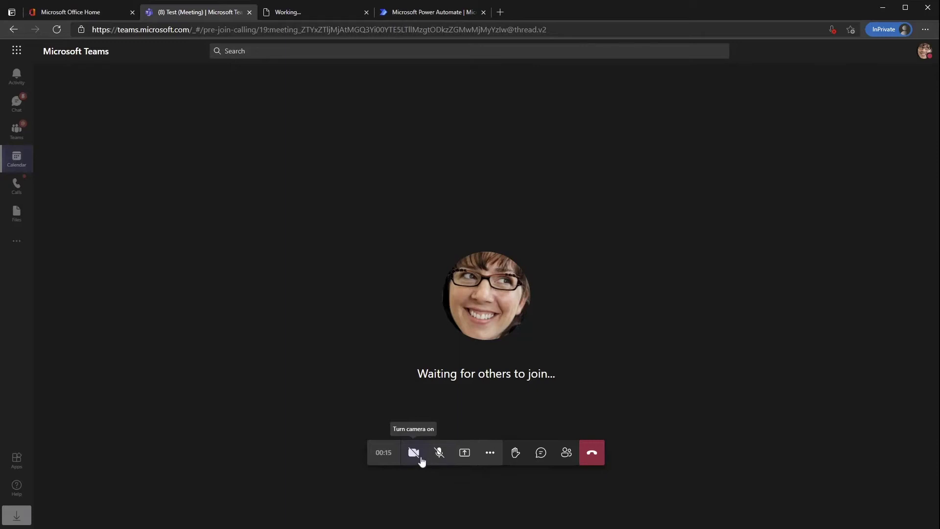
click(464, 454)
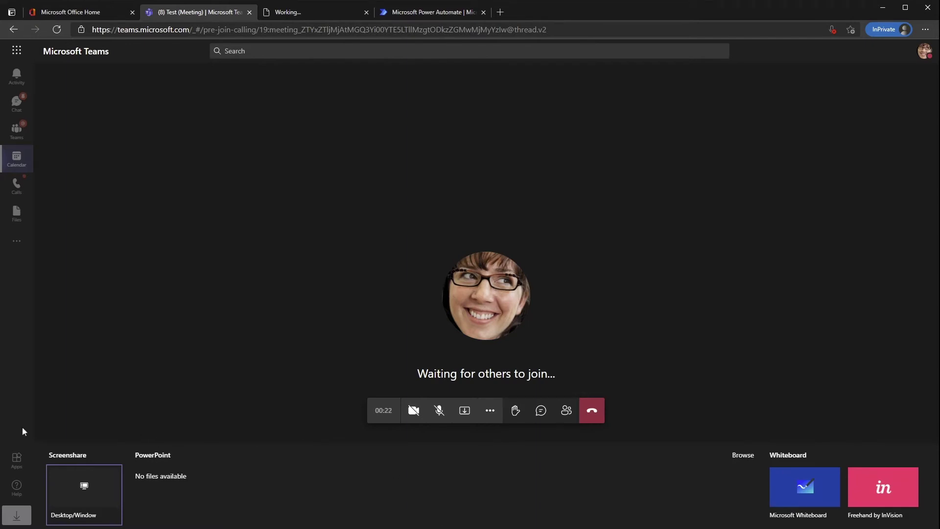
click(465, 414)
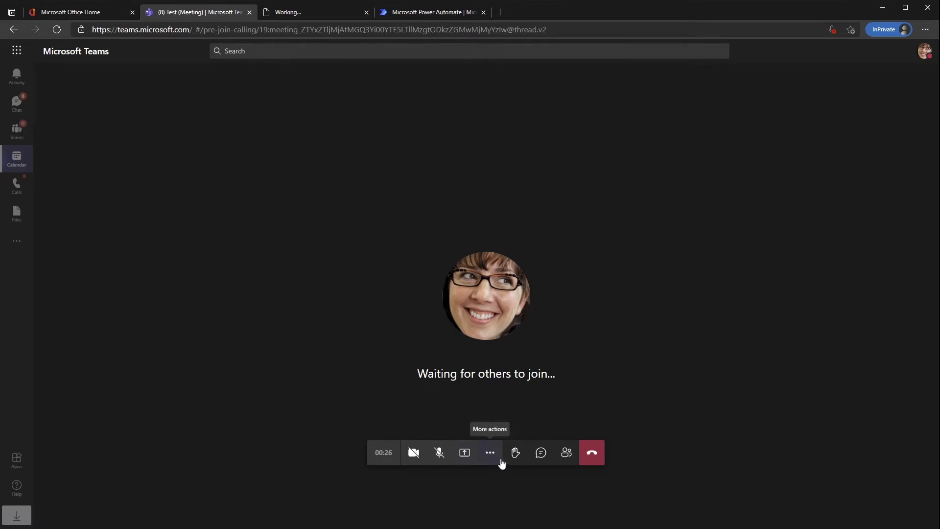
- Raise a hand, open the chat and participant list, and explore the participant options
click(516, 454)
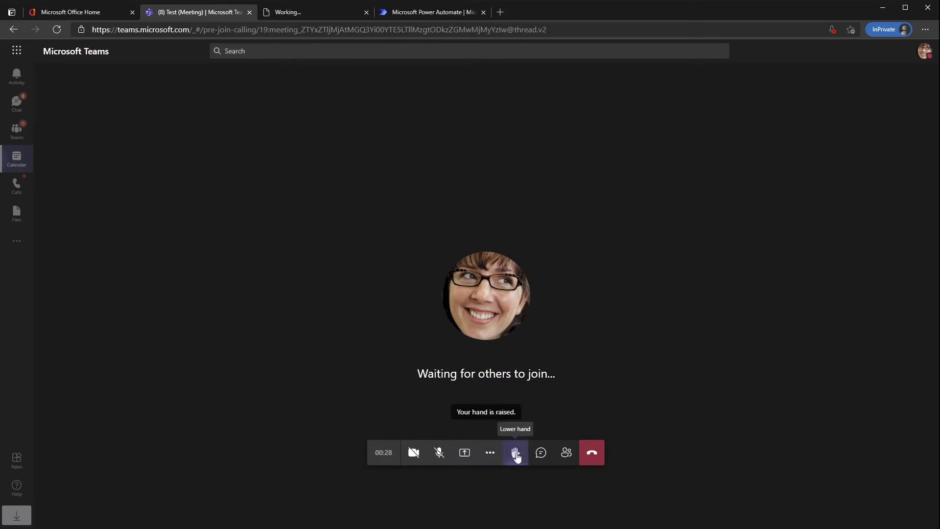
click(516, 454)
click(542, 454)
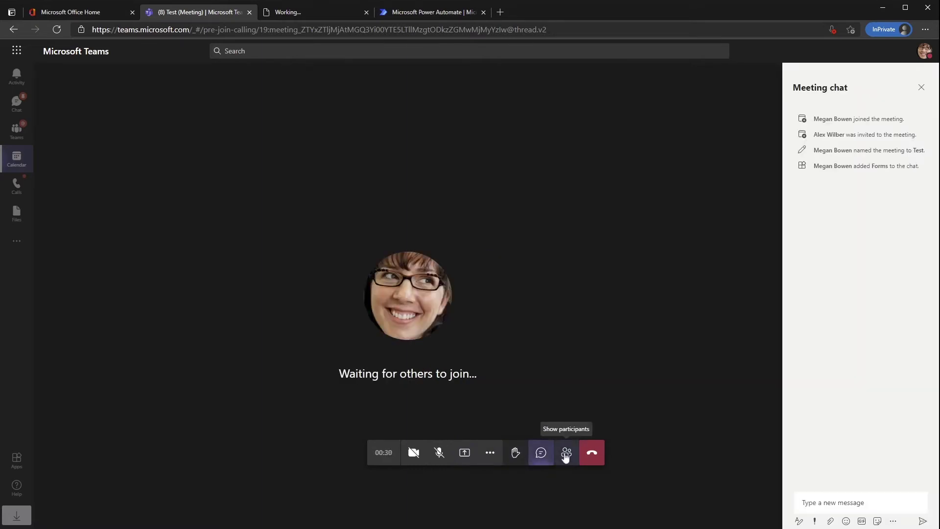
click(565, 454)
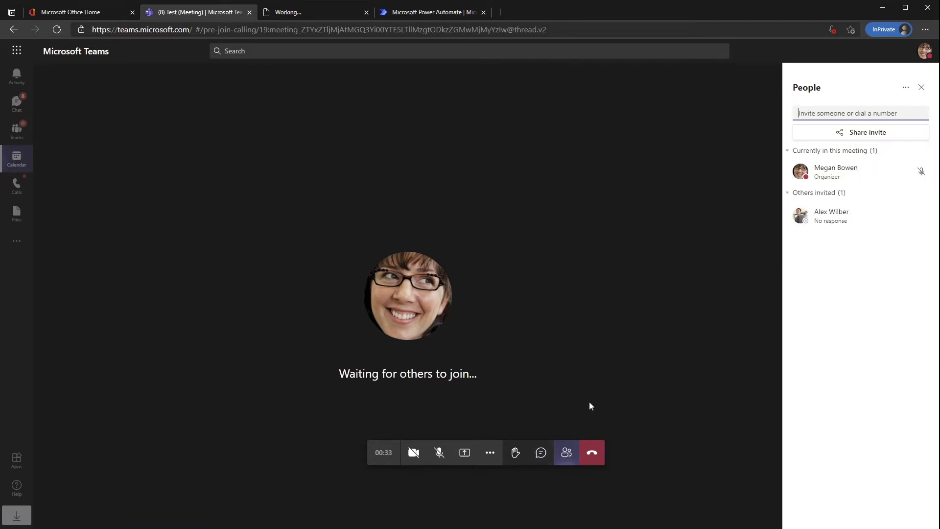
click(521, 455)
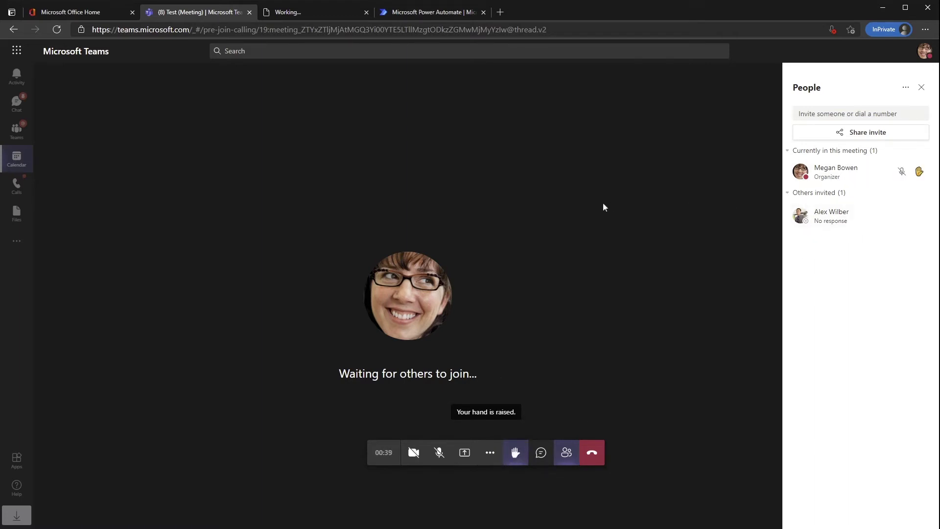
click(905, 87)
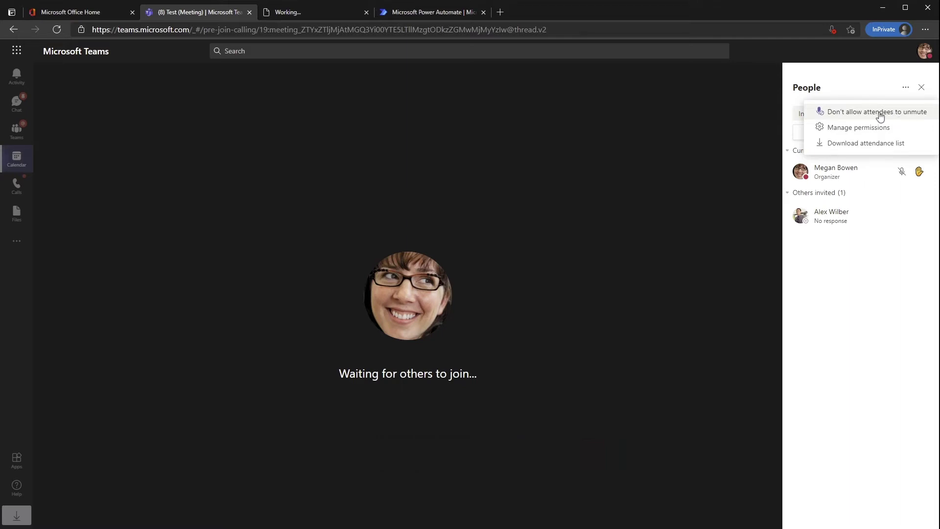
click(841, 219)
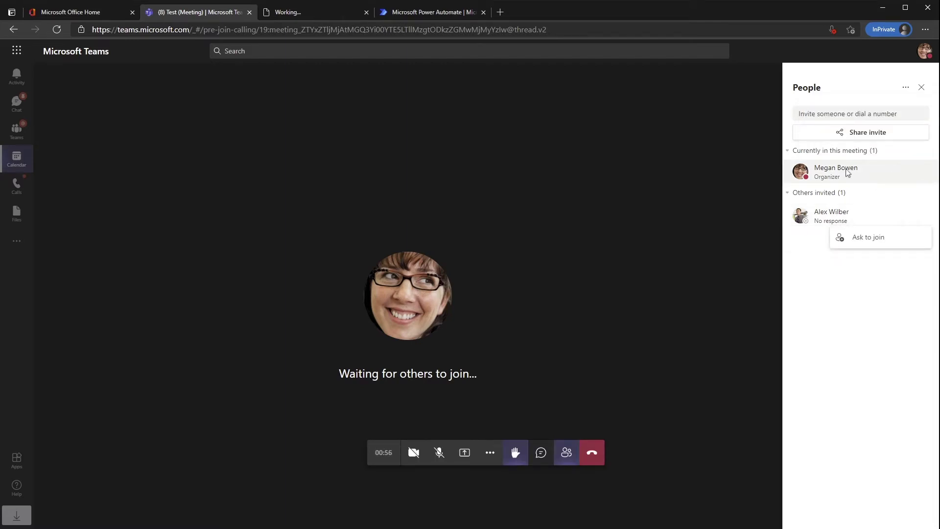
click(814, 175)
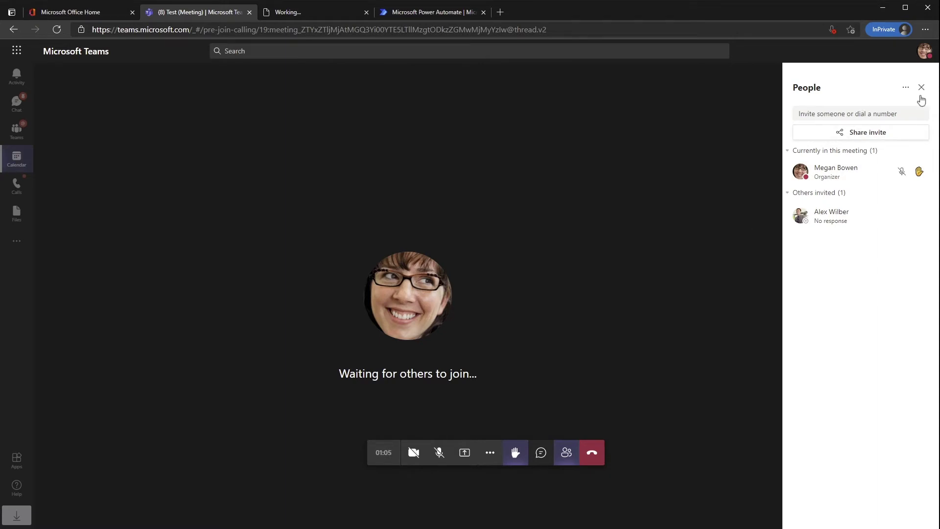
click(906, 88)
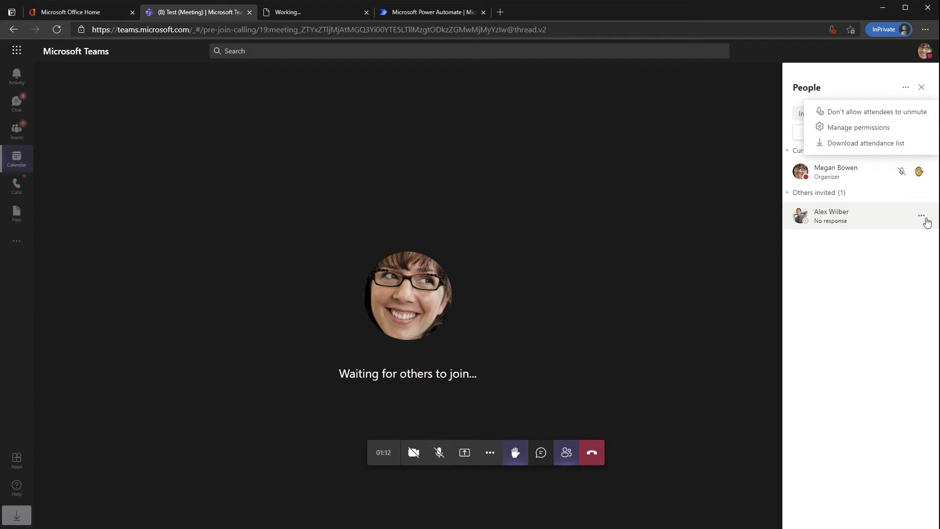
- Set Who can present to Only me, turn off attendee unmuting, save, and return to the meeting
click(859, 128)
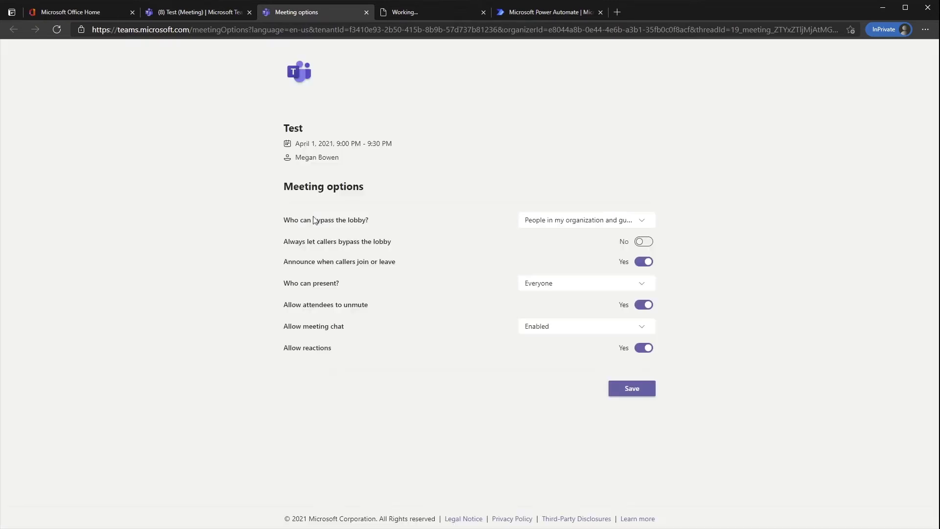
click(571, 222)
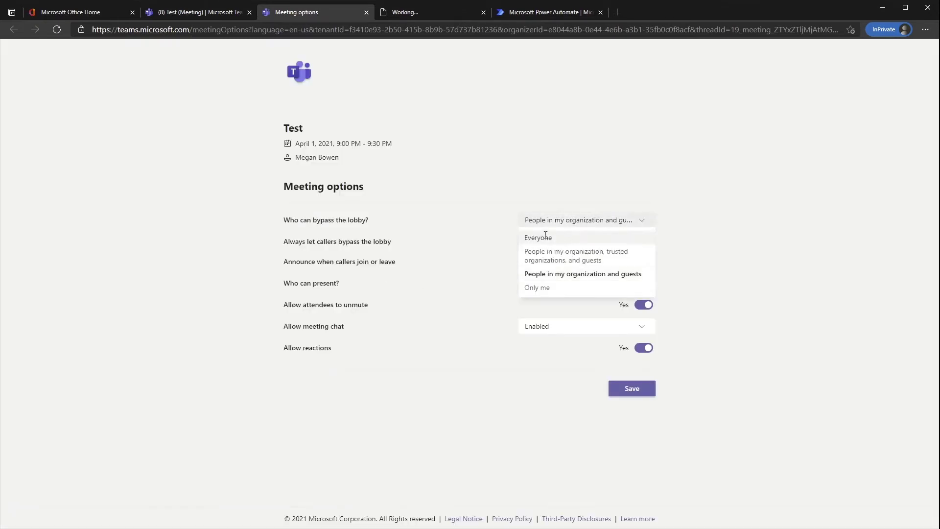
click(578, 215)
click(549, 222)
click(550, 219)
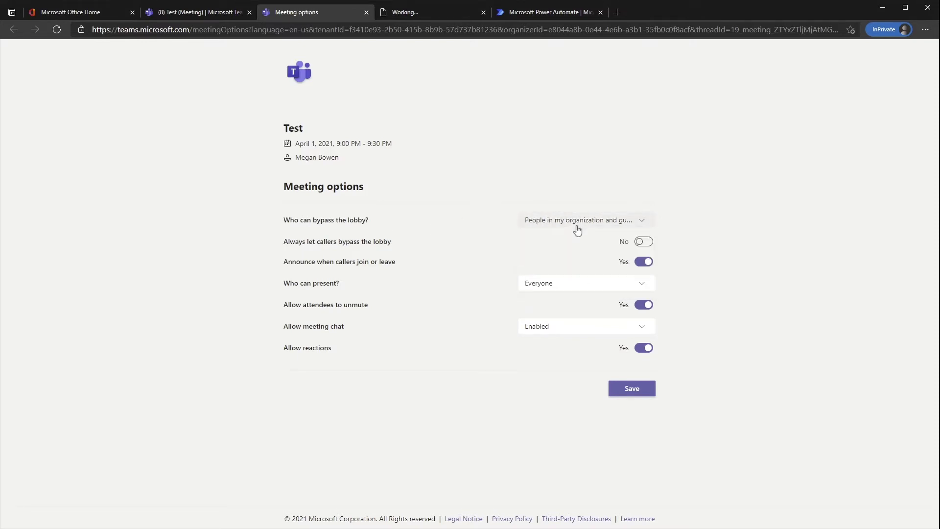
click(553, 286)
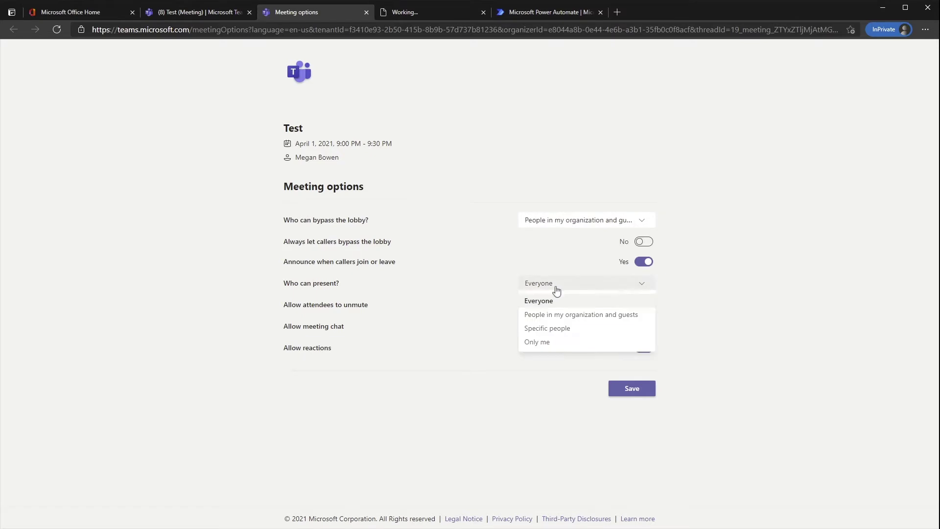
click(547, 343)
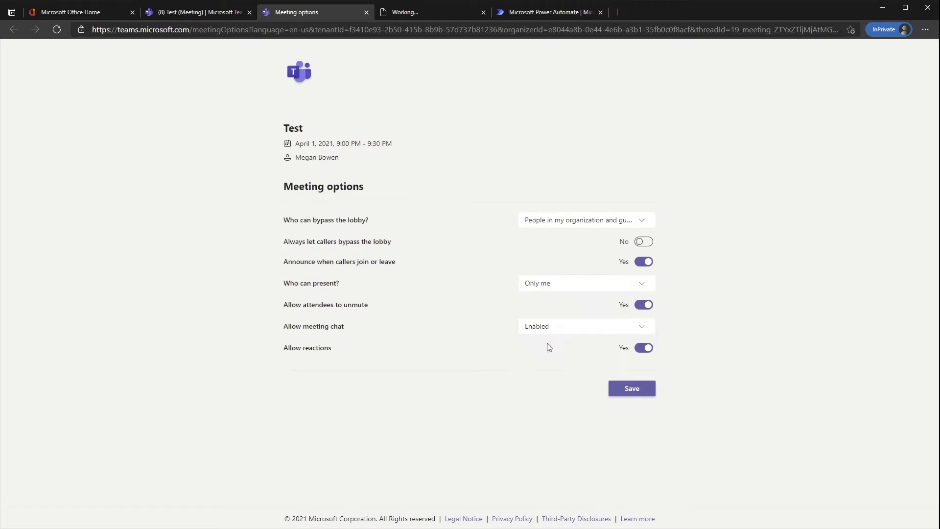
click(643, 304)
click(544, 332)
click(544, 331)
click(644, 394)
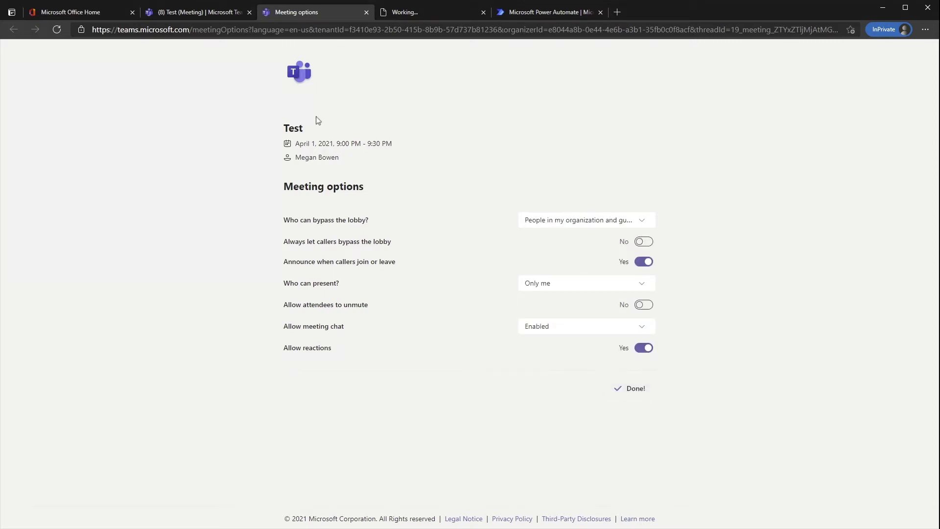
click(213, 14)
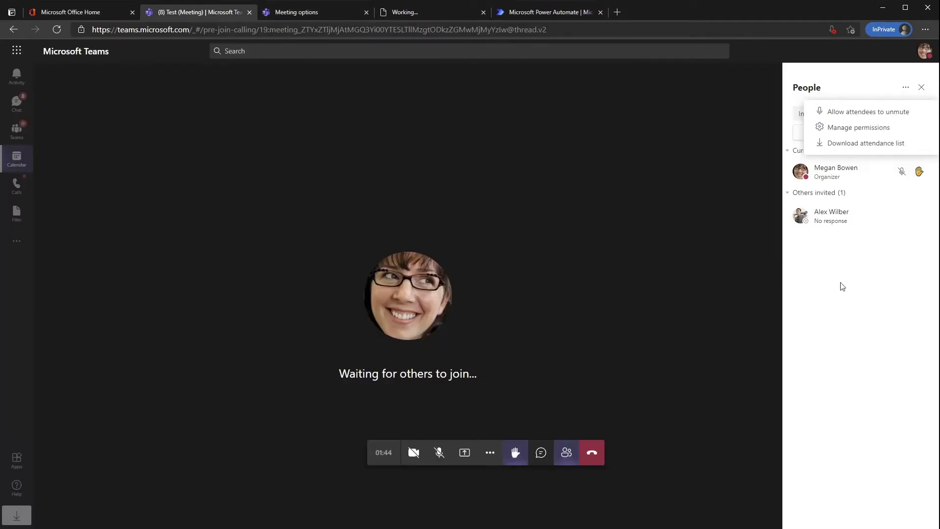
- Dismiss the participant options and hang up to end the Test meeting
click(852, 308)
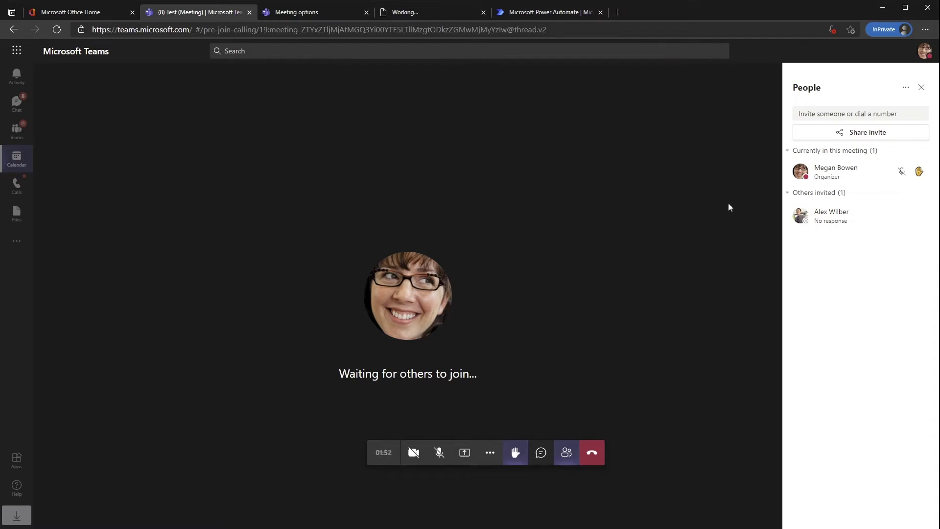
click(591, 457)
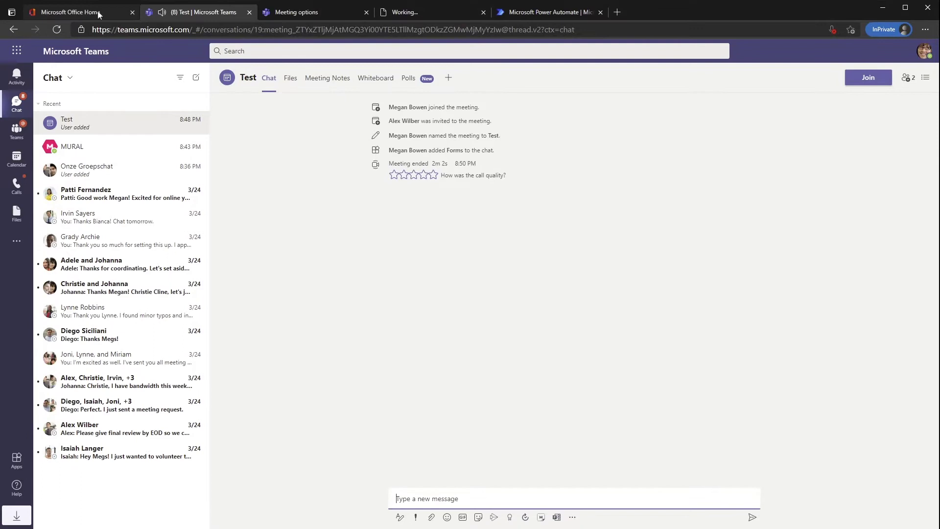
- Launch the draft pizza poll and submit a 'Bah!' vote
click(414, 81)
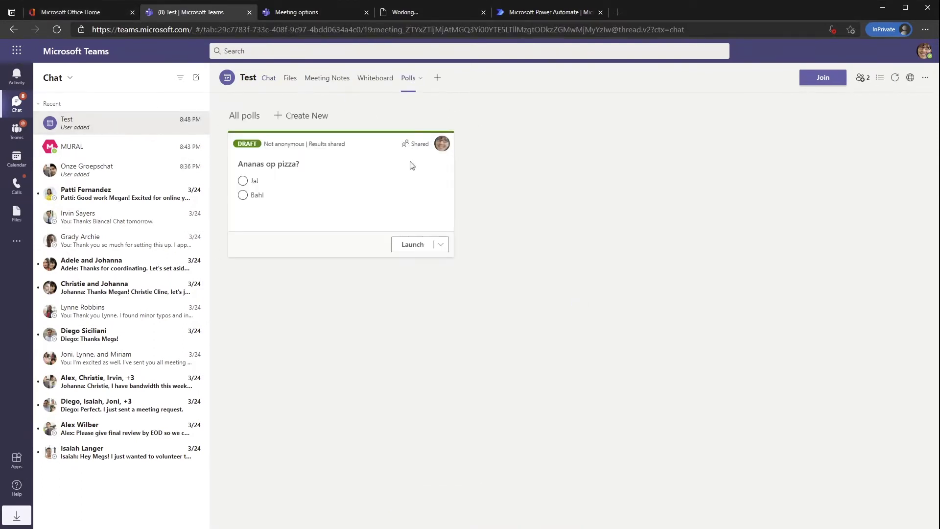
click(412, 245)
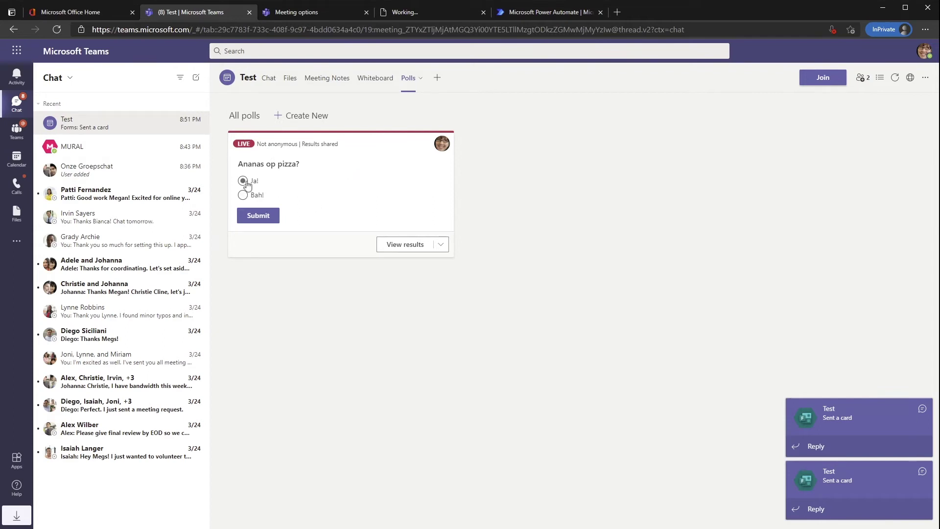
click(242, 195)
click(258, 216)
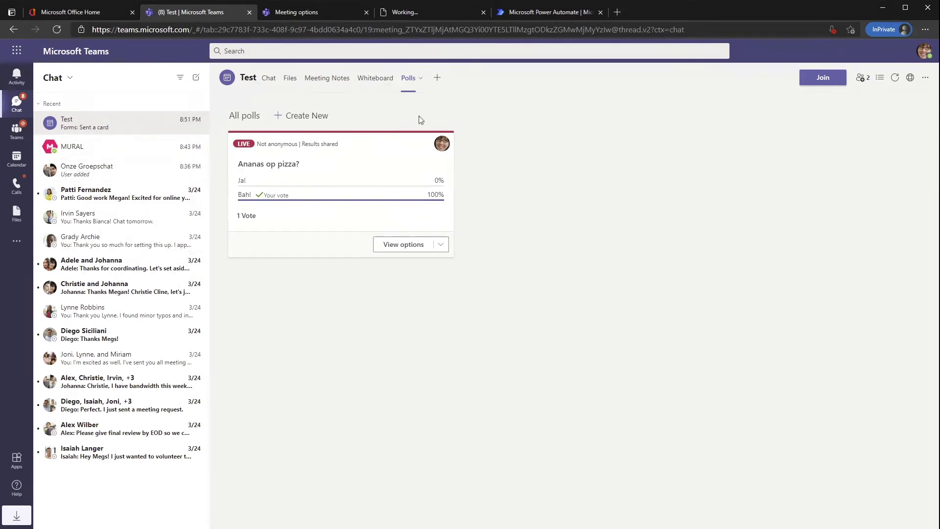
- Cancel the Add a tab dialog without adding anything and go to the calendar
click(437, 78)
click(694, 194)
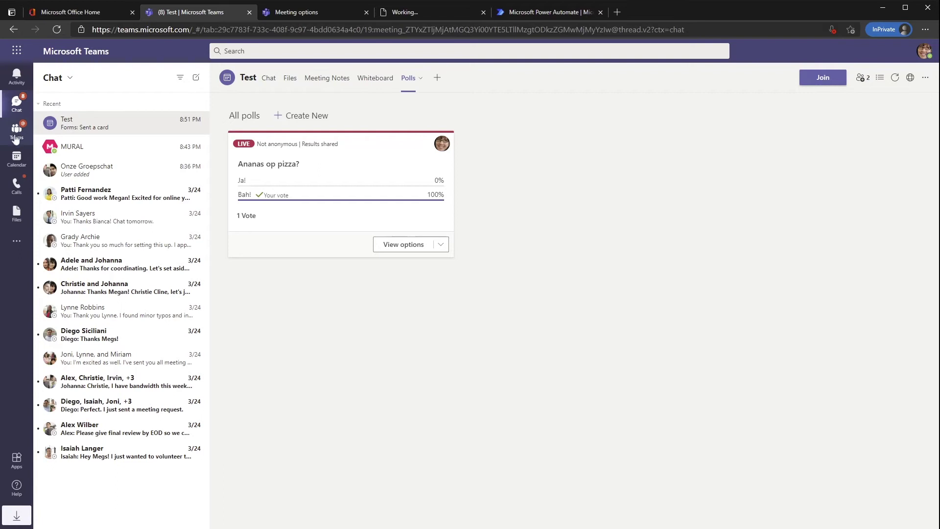
click(18, 168)
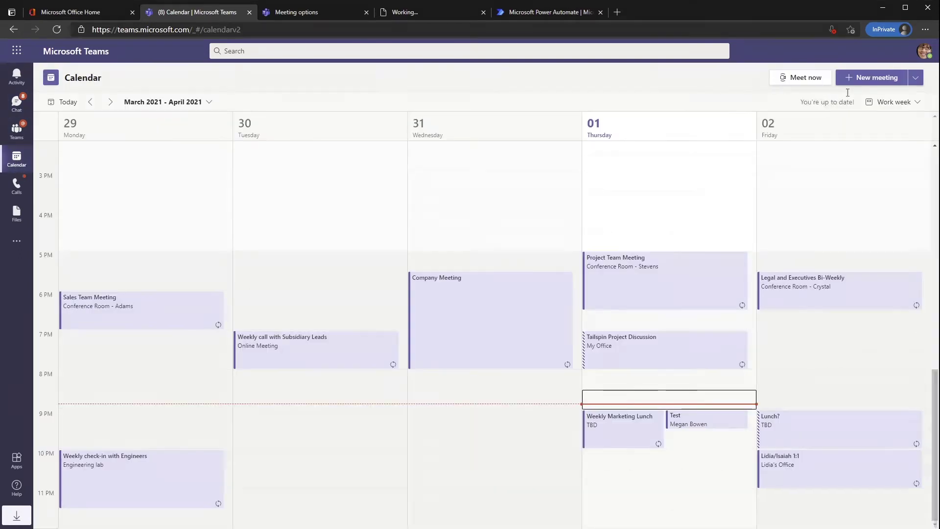
- Start a new live event titled 'Test'
click(915, 77)
click(876, 111)
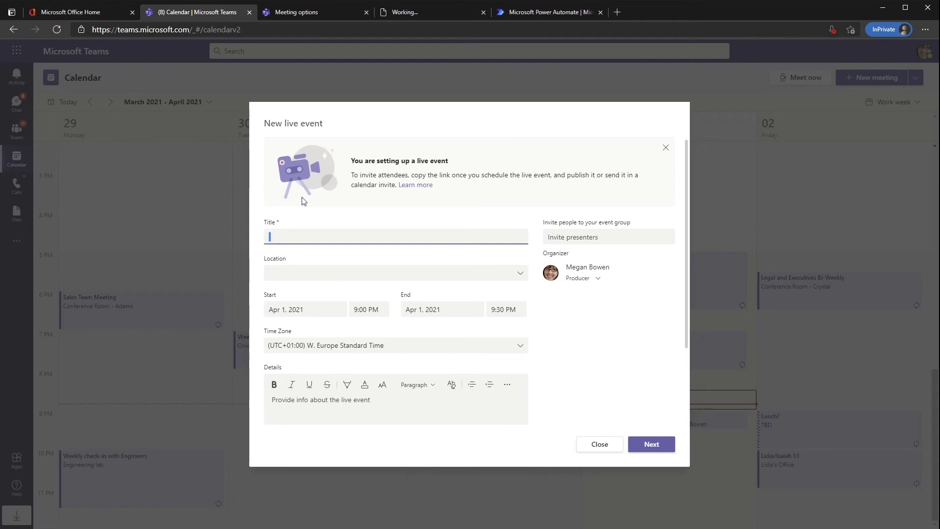
text(Test)
scroll(434, 351, down, 3)
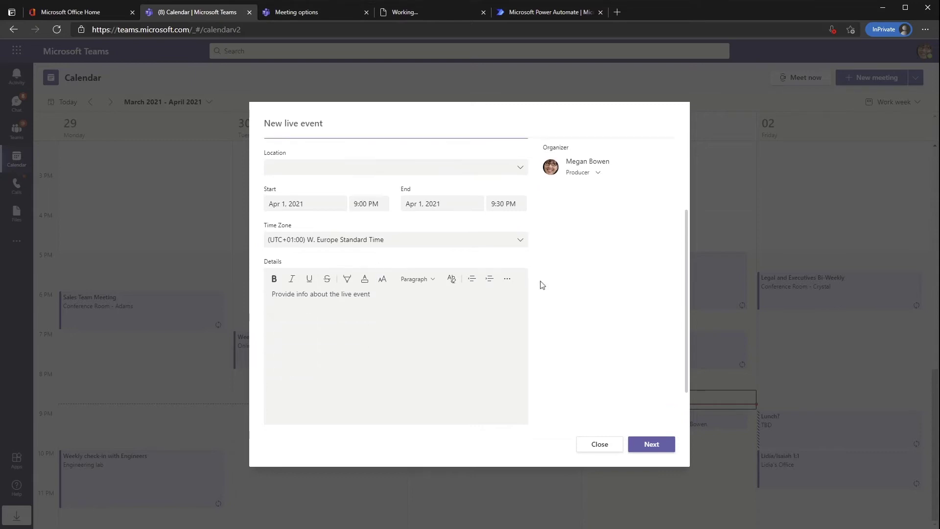
scroll(568, 210, up, 3)
- Add a colleague to the event group, keeping their role as Presenter
click(589, 232)
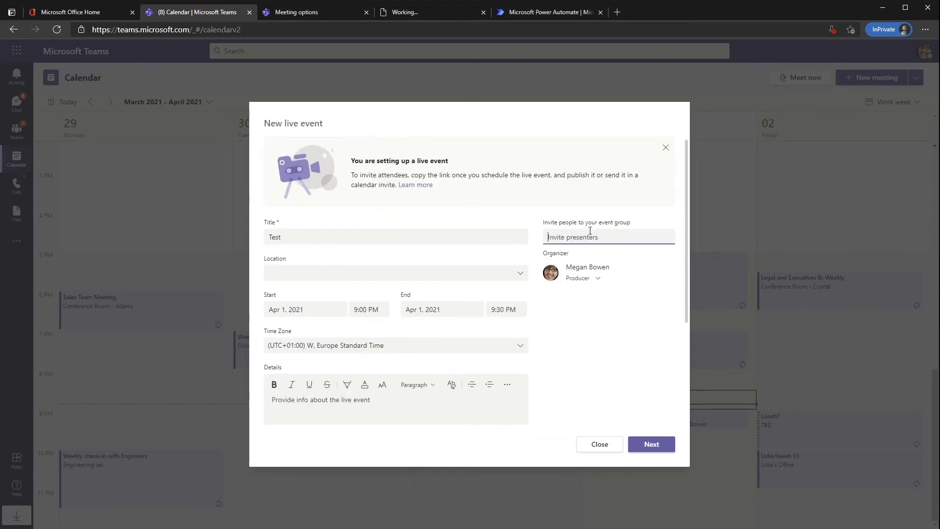
text(alex)
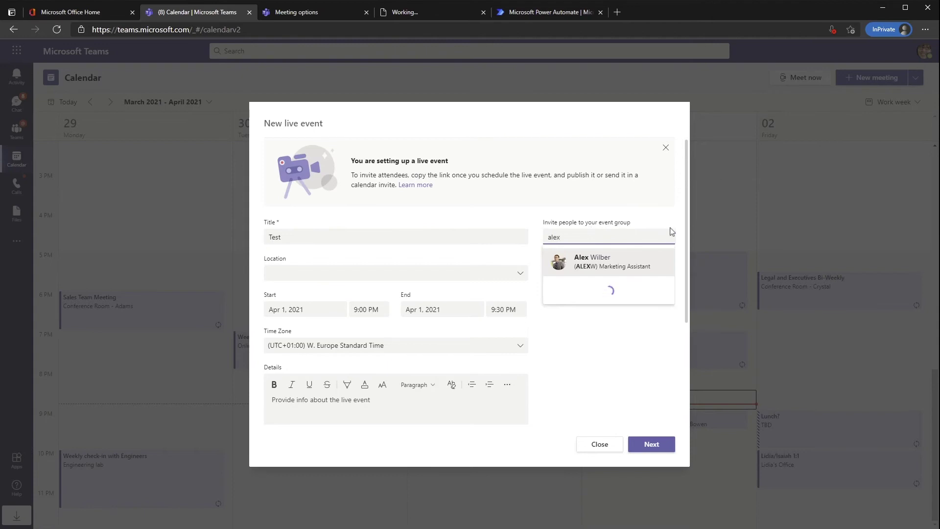
click(636, 265)
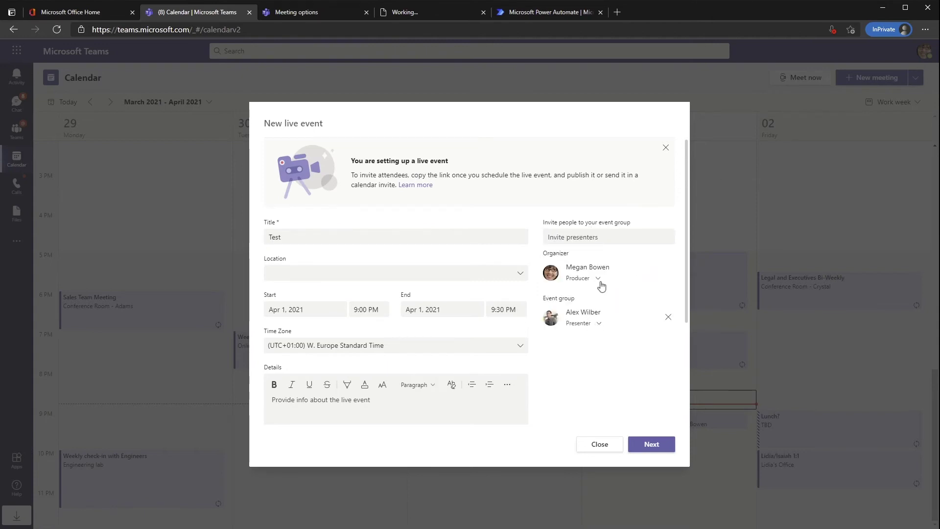
click(598, 324)
click(631, 410)
- On the permissions page, leave the live event viewable Org-wide
click(661, 445)
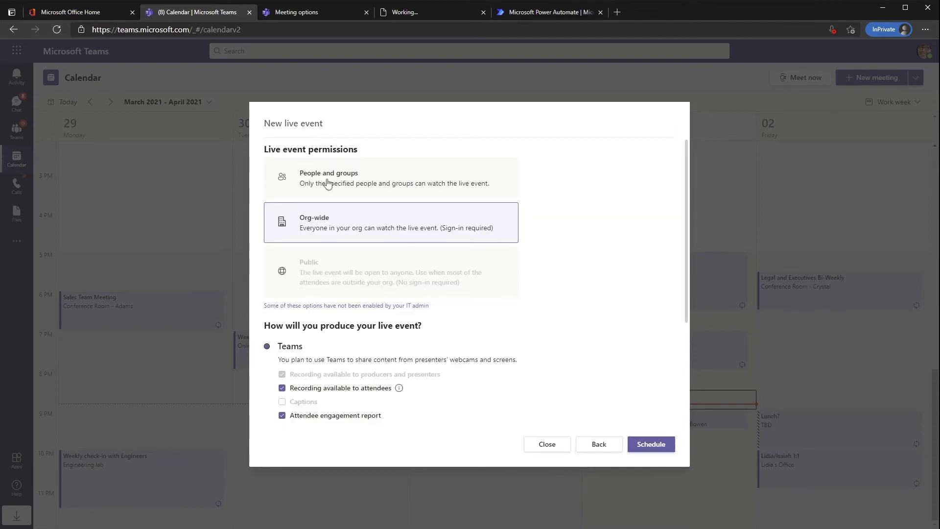
click(362, 194)
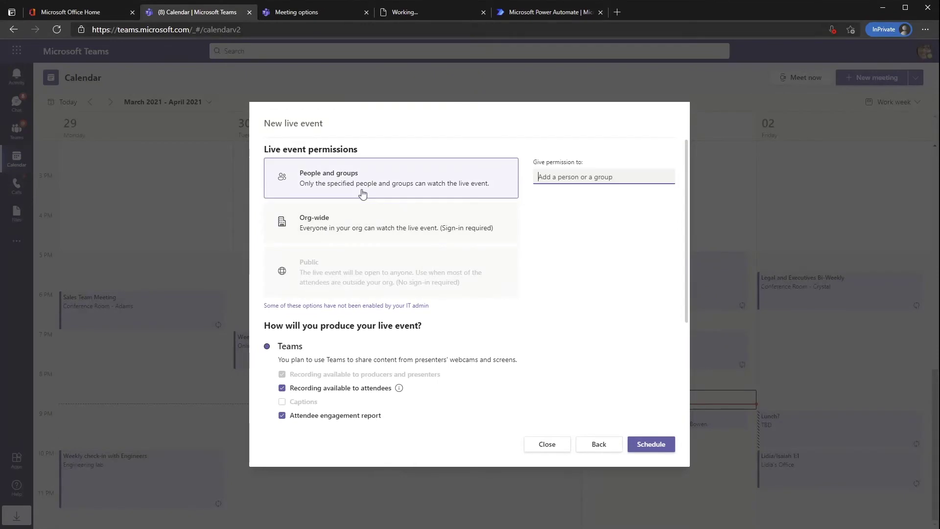
click(358, 228)
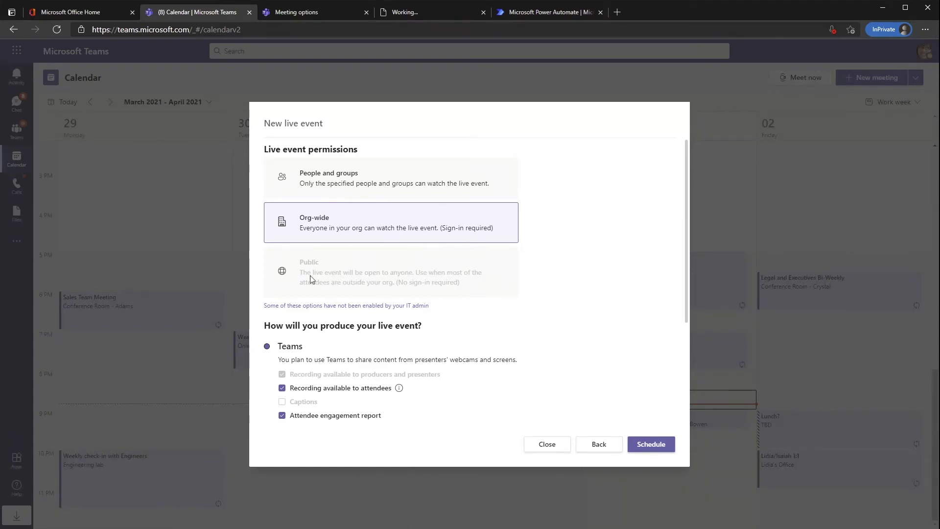
- Turn on Q&A, keep production in Teams, and schedule the Test event
scroll(528, 265, down, 2)
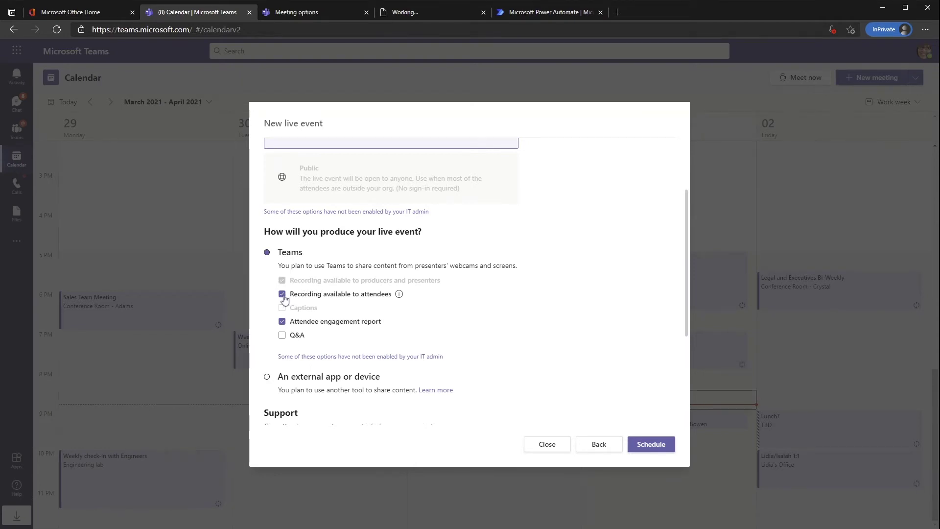
mouse_move(400, 296)
click(282, 337)
scroll(468, 324, down, 3)
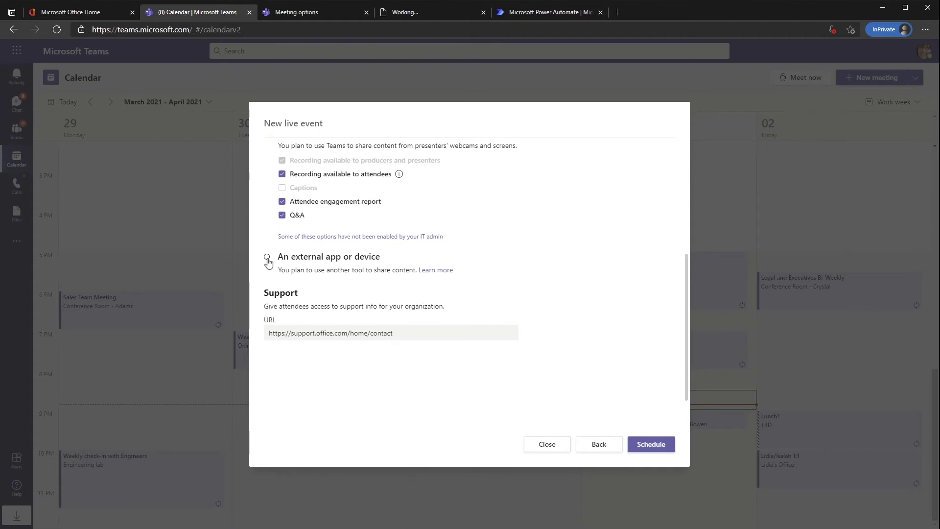
click(268, 260)
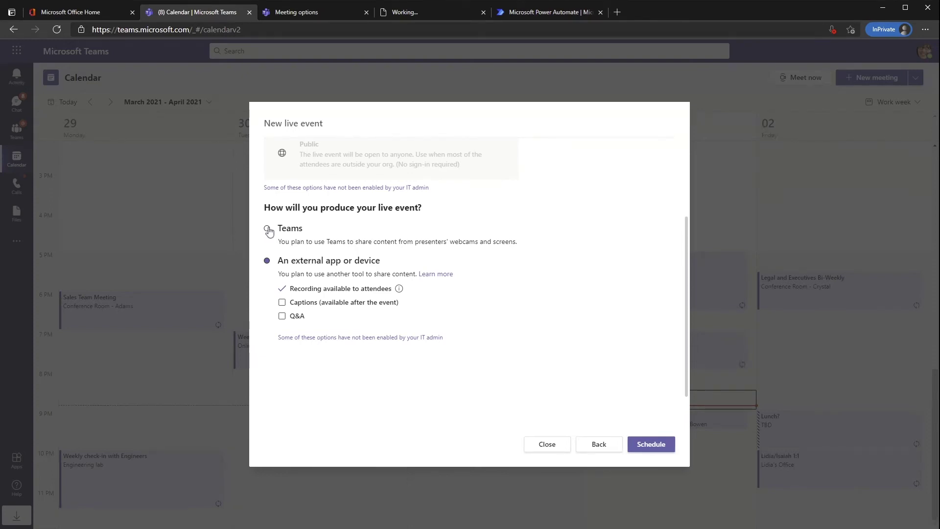
click(268, 229)
click(636, 445)
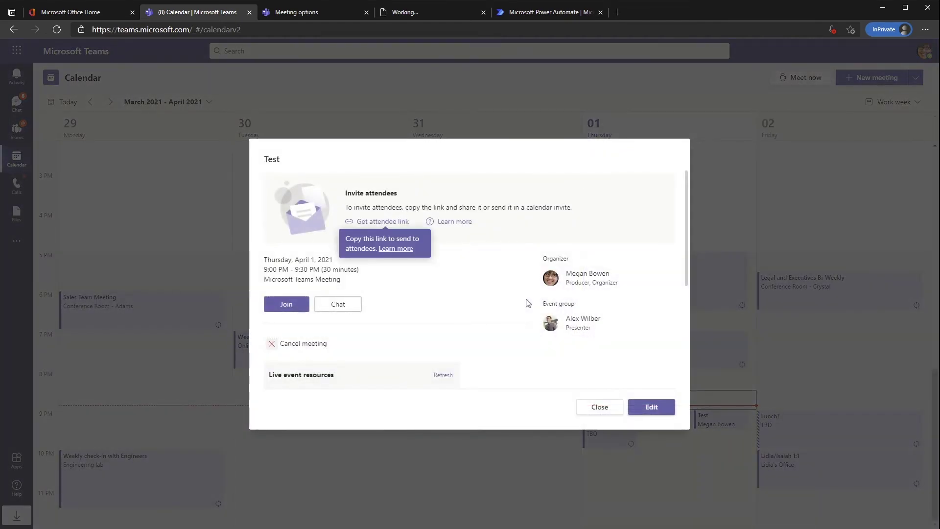
- Close the Test event details and open the Calls speed dial page
click(596, 411)
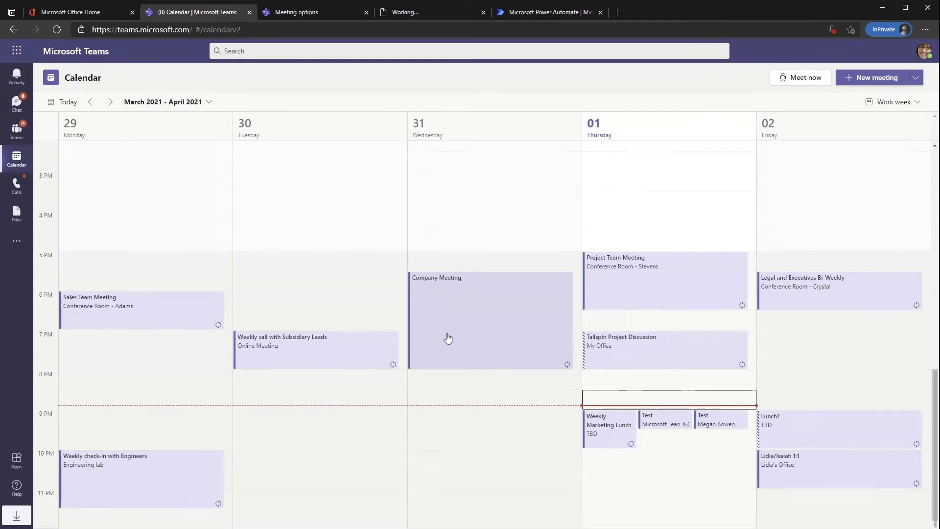
click(23, 191)
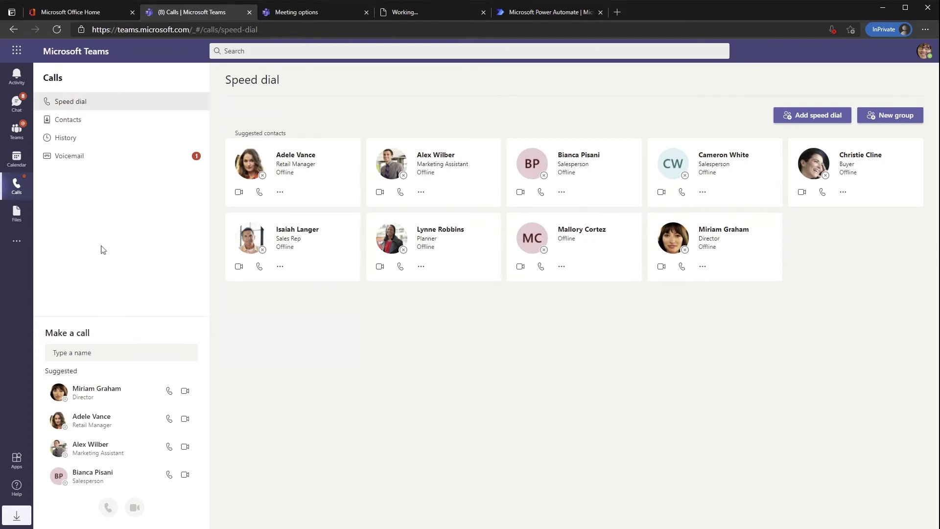
- Show the Recent files list with InventoryList.xlsx and RemoteTips.docx
click(17, 219)
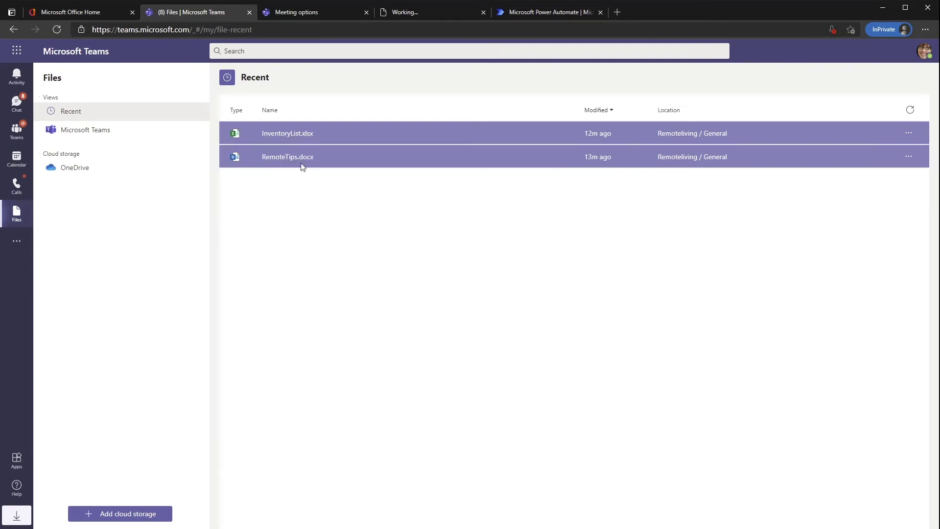
- View Teams and OneDrive files, check cloud storage options, then bring up the more-apps list
click(73, 138)
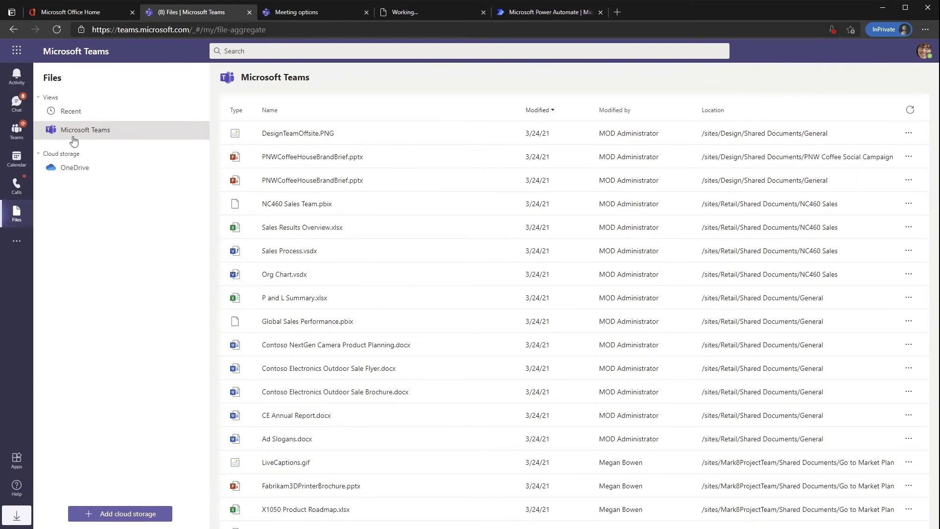
click(68, 171)
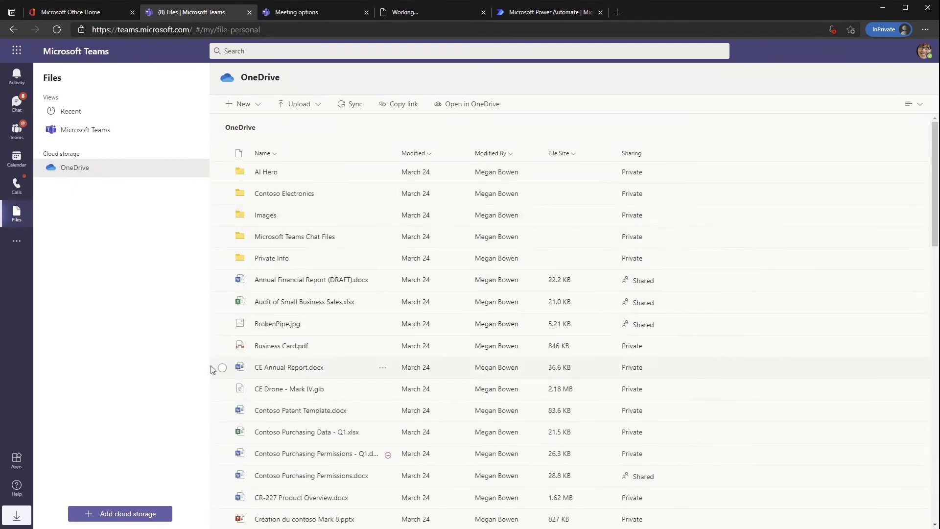
click(111, 514)
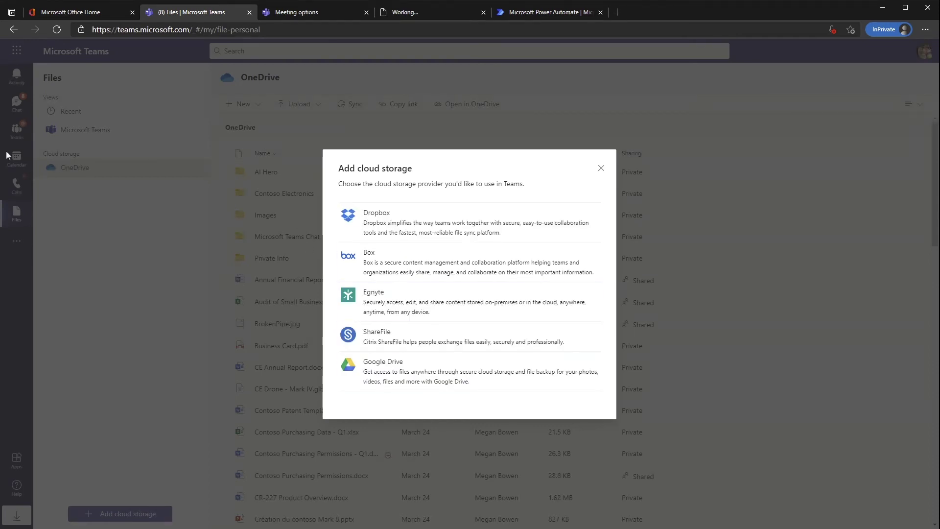
click(601, 169)
click(16, 240)
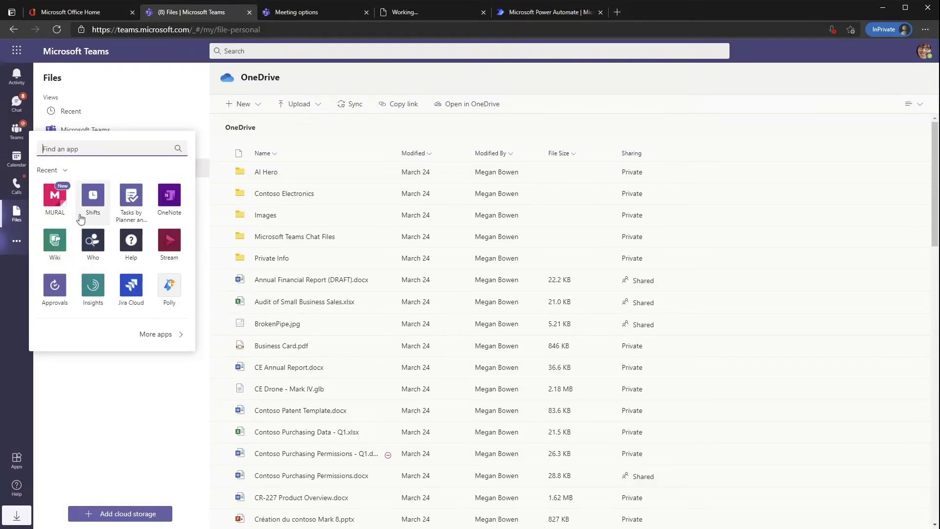
- Open Tasks by Planner and To Do on the Planned list of tasks assigned to me
click(132, 200)
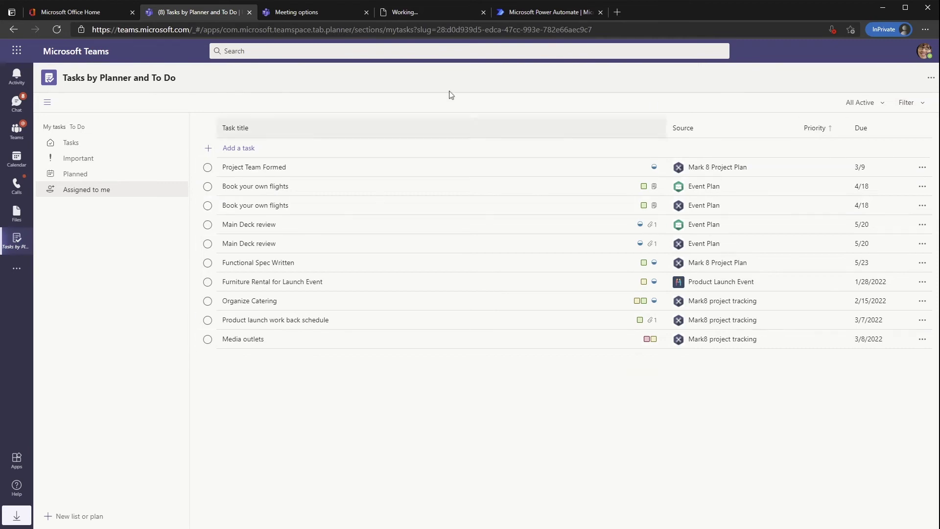
click(927, 108)
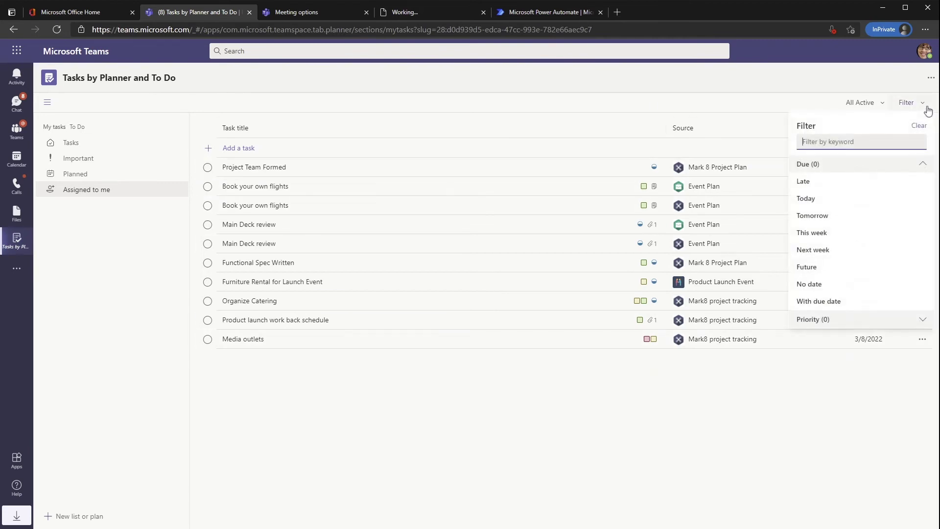
click(881, 106)
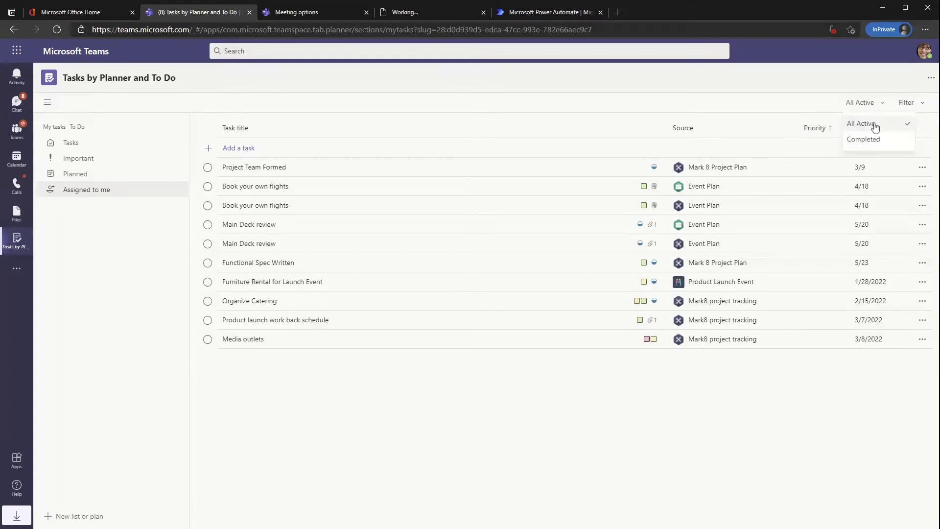
click(104, 229)
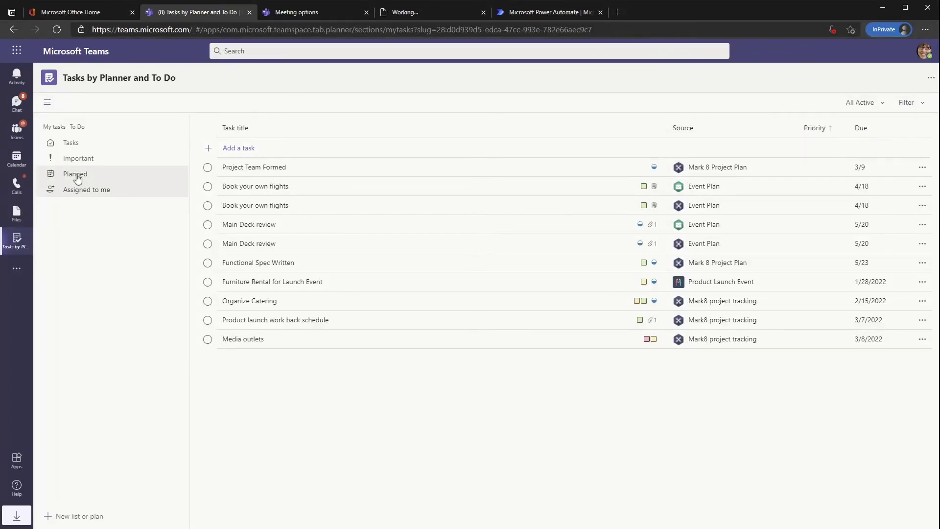
click(77, 179)
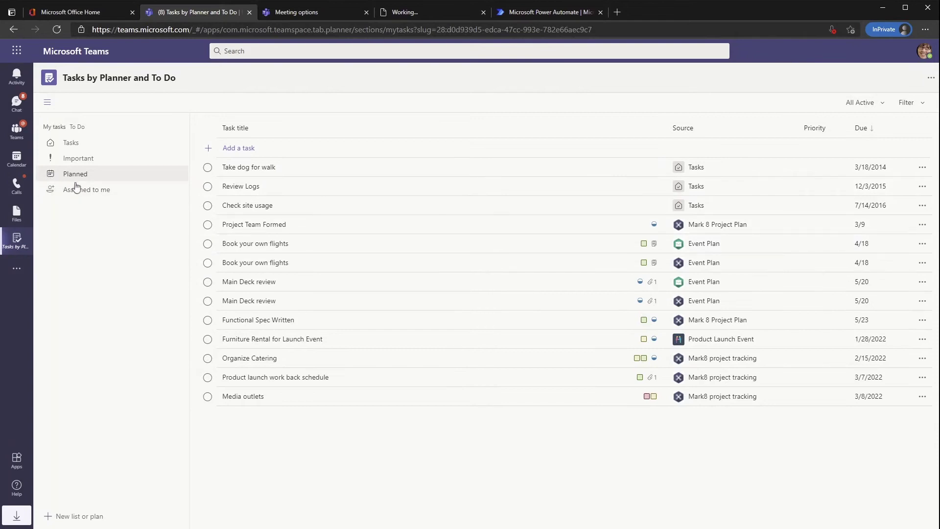
click(76, 189)
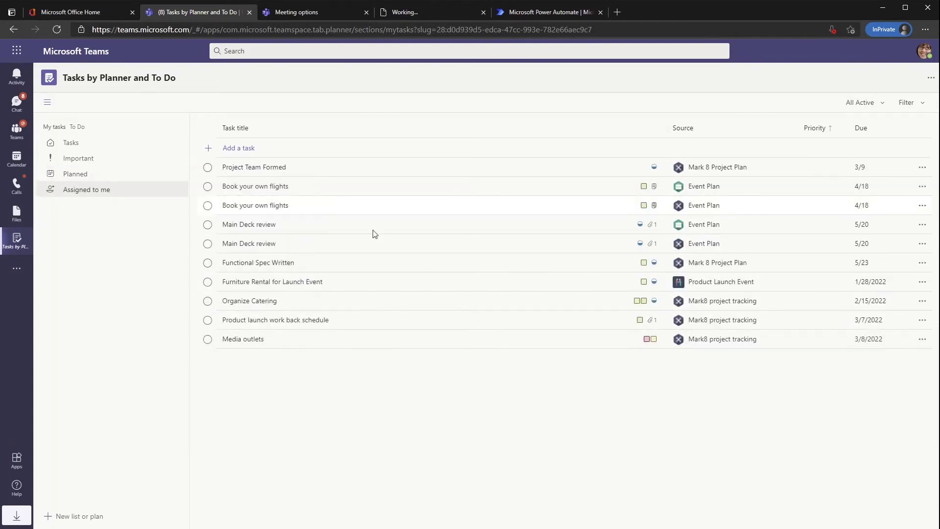
- Open the Apps store and scroll through the All apps catalog
click(17, 271)
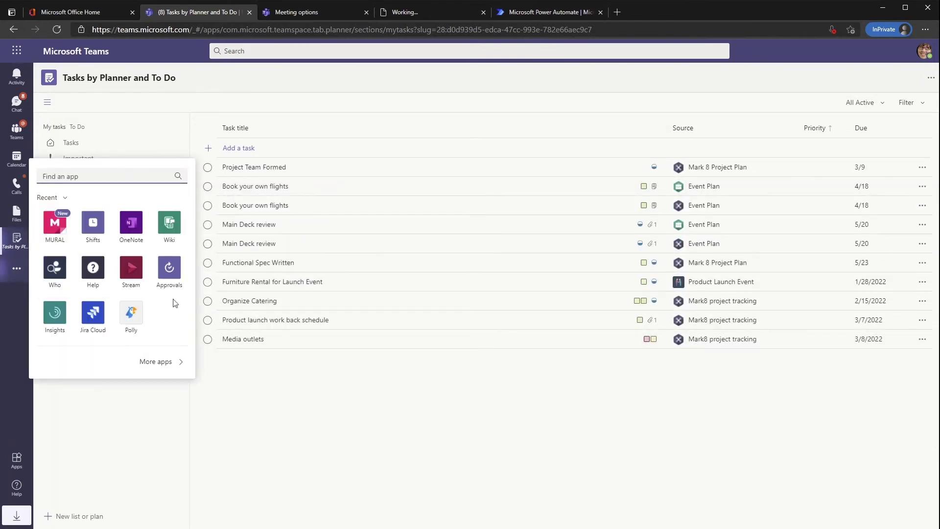
click(165, 360)
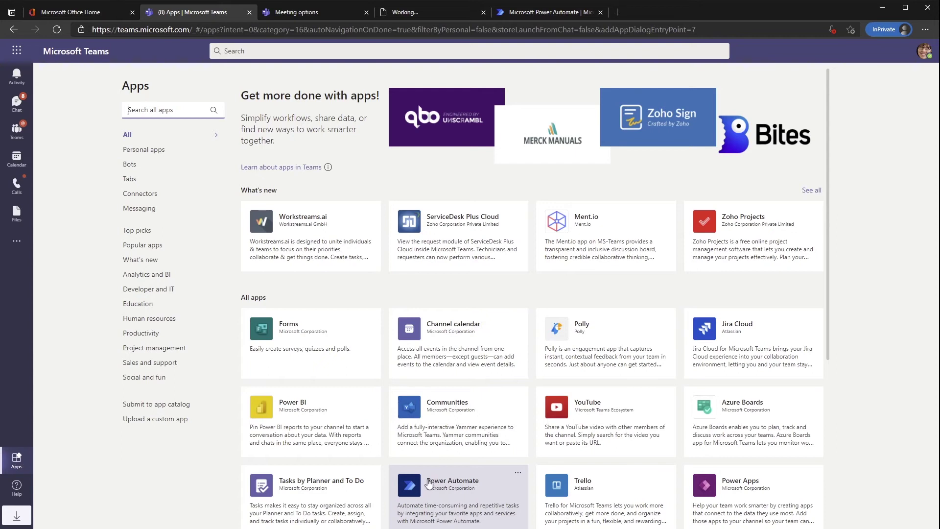
scroll(447, 367, down, 10)
scroll(446, 367, down, 6)
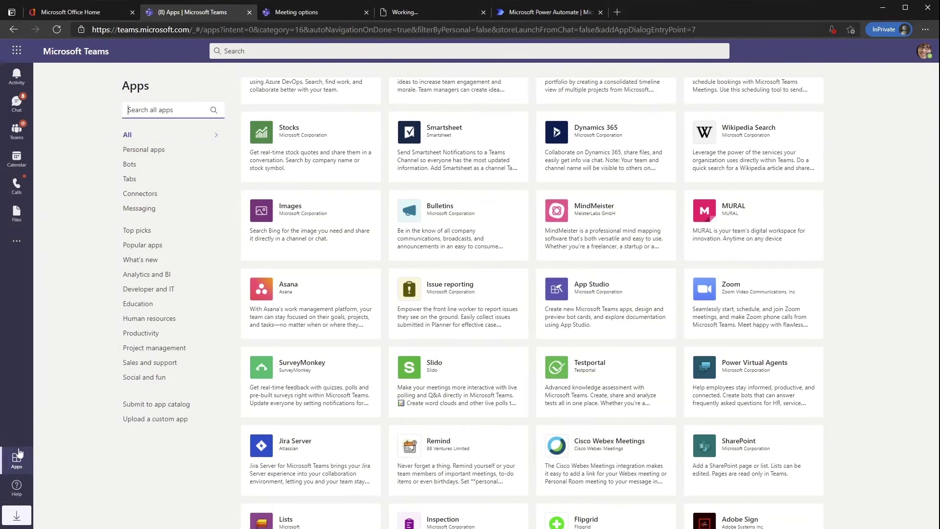
- Show Onboarding's hidden Announcements and Employee Chat channels, then open Announcements
click(16, 129)
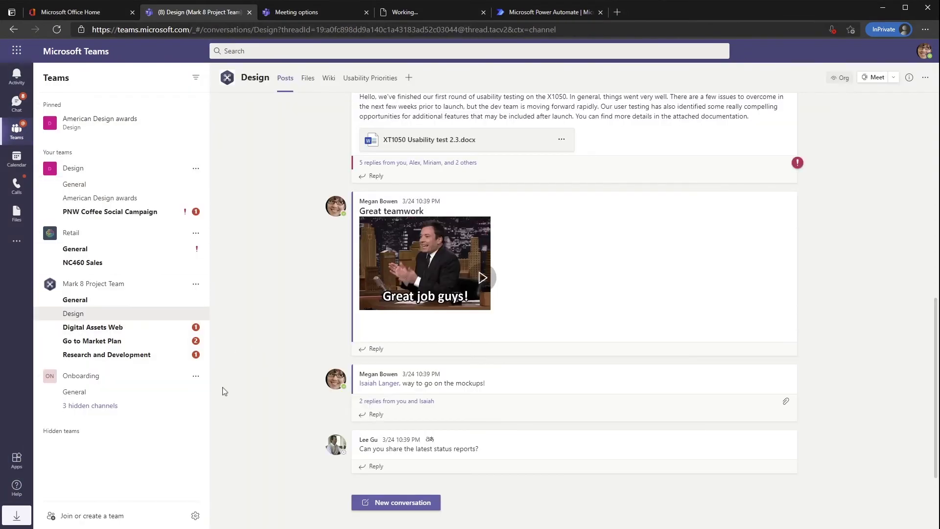
click(93, 406)
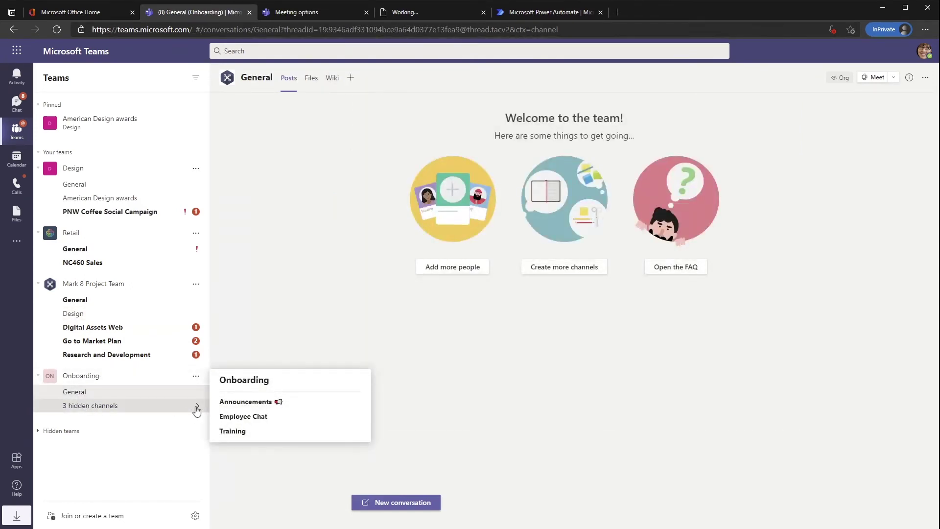
click(85, 407)
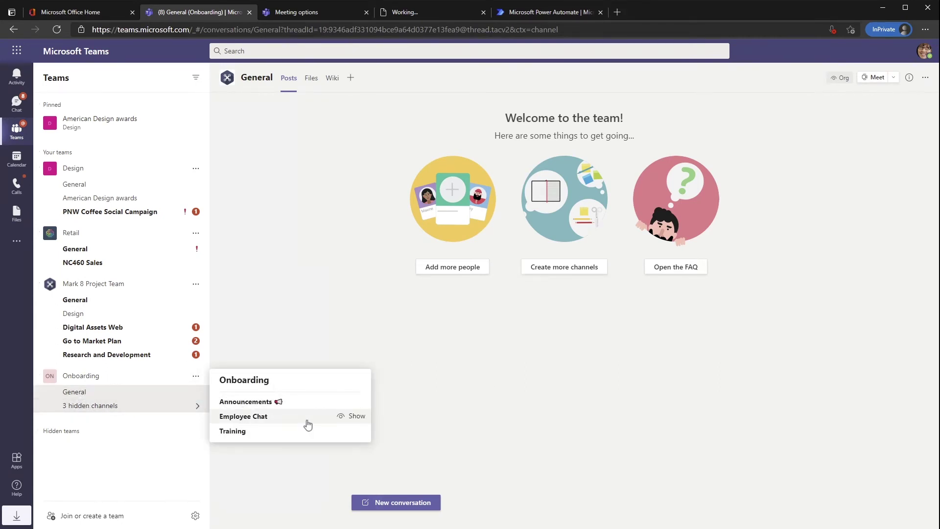
click(356, 403)
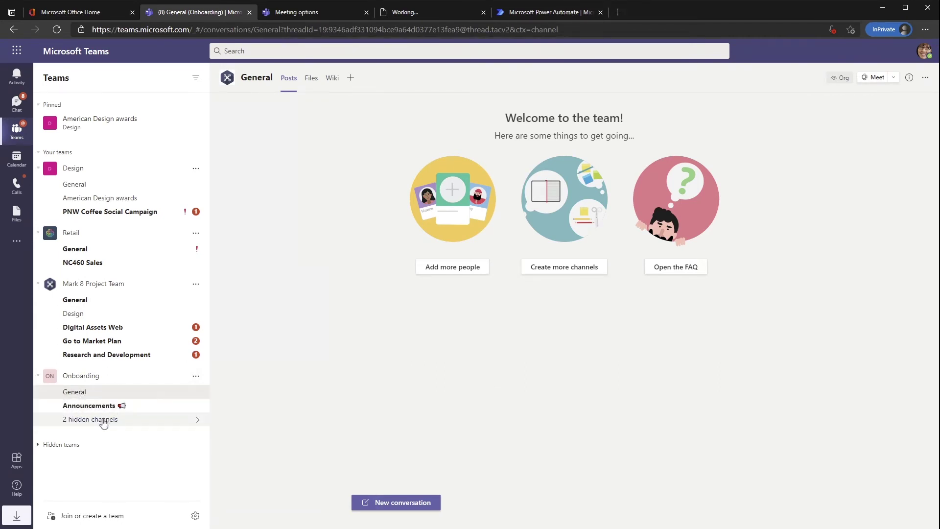
click(195, 420)
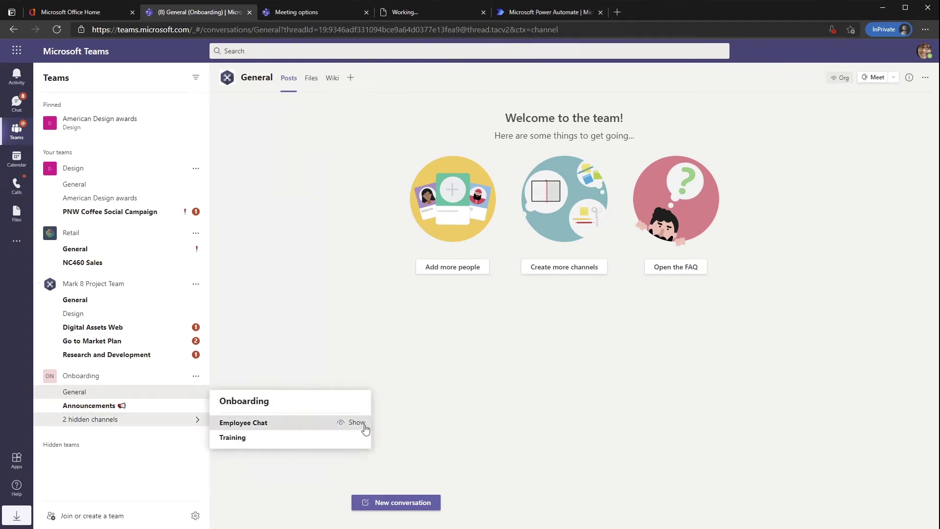
click(356, 422)
click(105, 434)
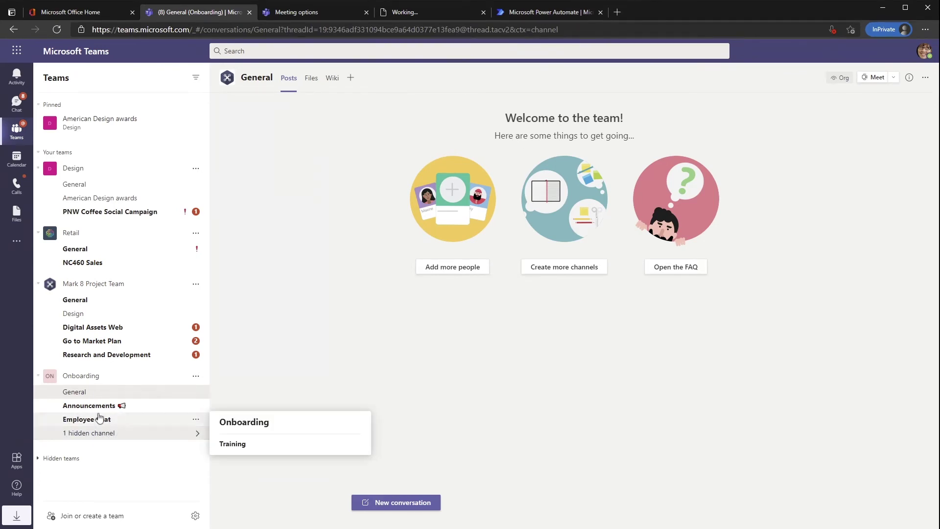
click(99, 417)
click(104, 407)
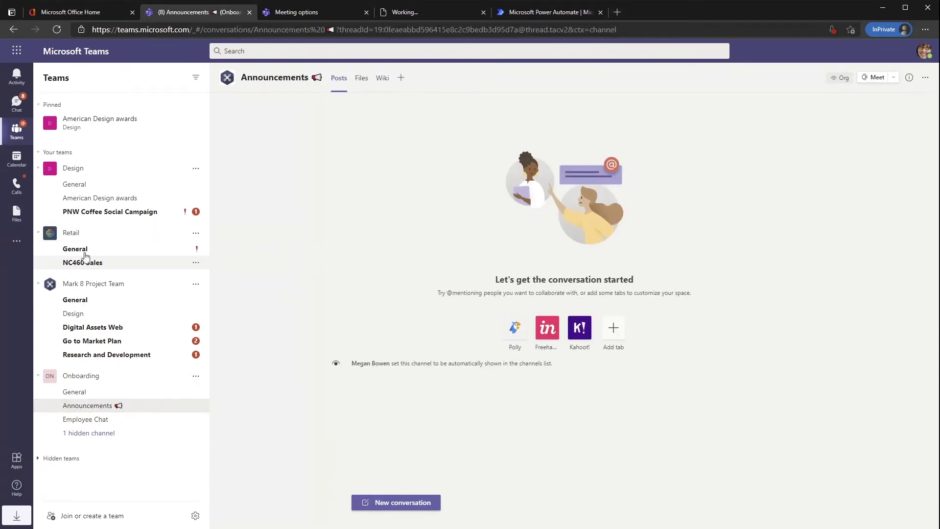
- Draft an Announcement post with headline 'dfgdfgsdfgdfgdfgdfgf' and body text 'd'
click(376, 502)
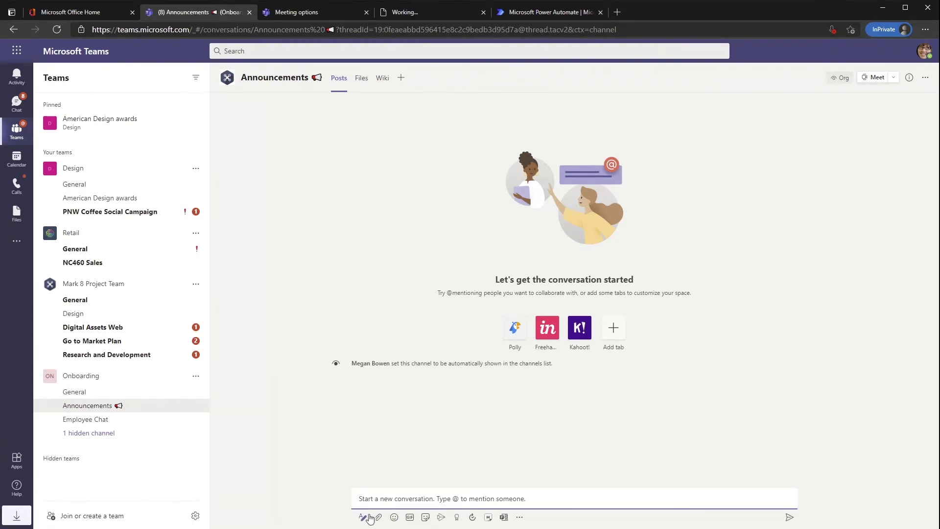
click(365, 517)
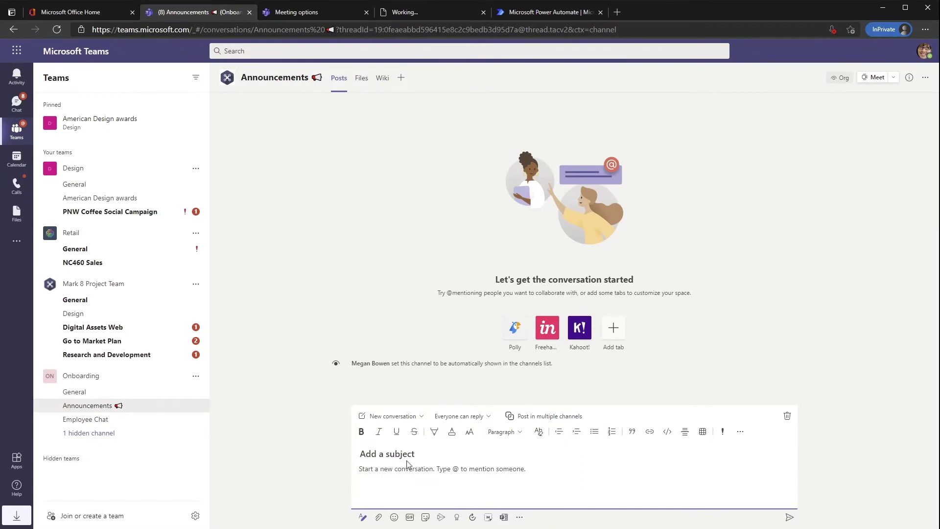
click(404, 417)
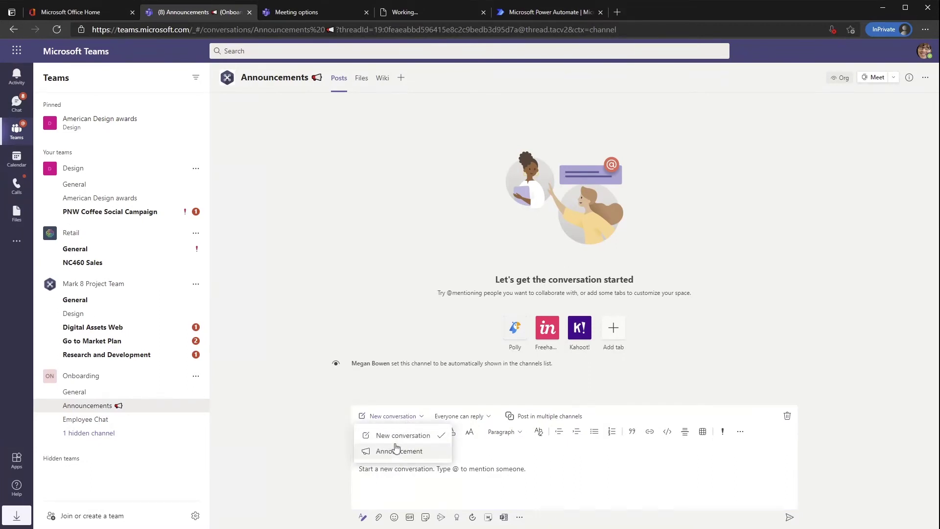
click(396, 450)
text(dfgdfgsdfgdfgdfgdfgf)
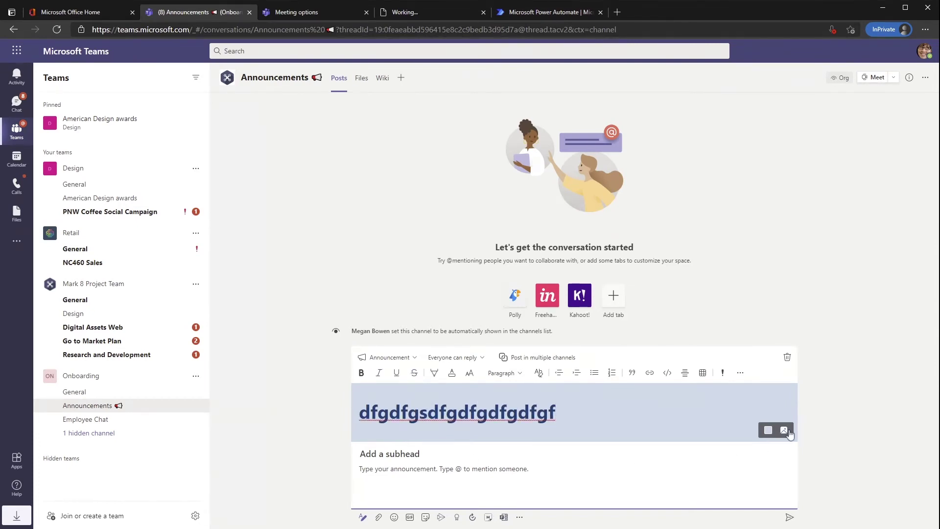
click(443, 470)
text(dfgsgfgfgdfg)
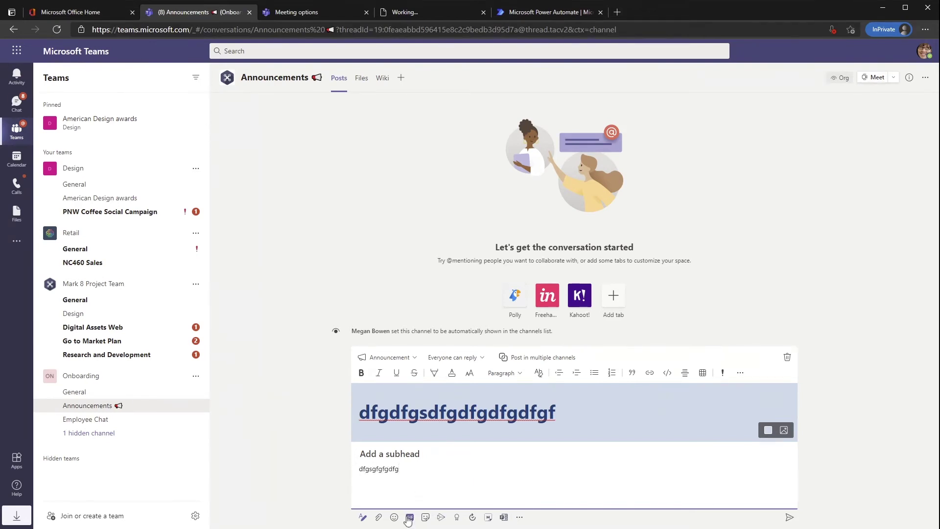
- Add a dog GIF, keep everyone able to reply, mark it important and send
click(409, 517)
click(370, 346)
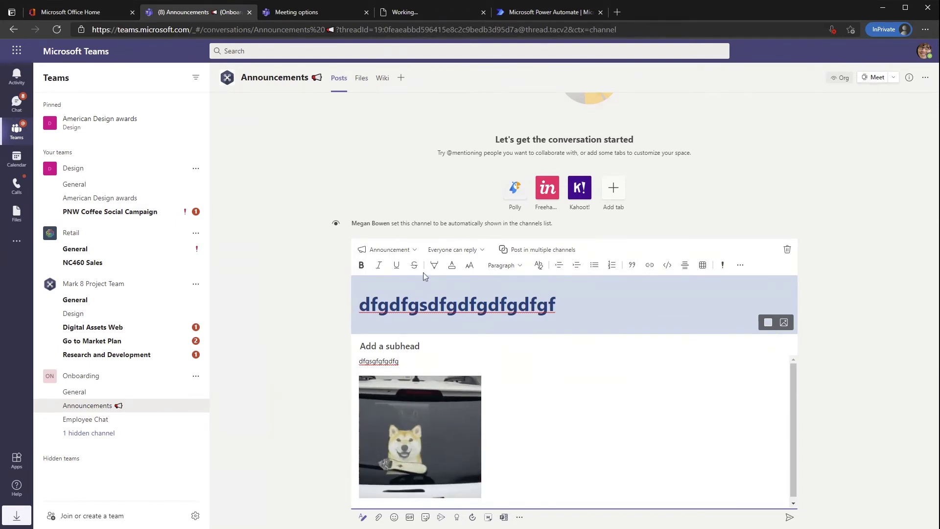
click(480, 250)
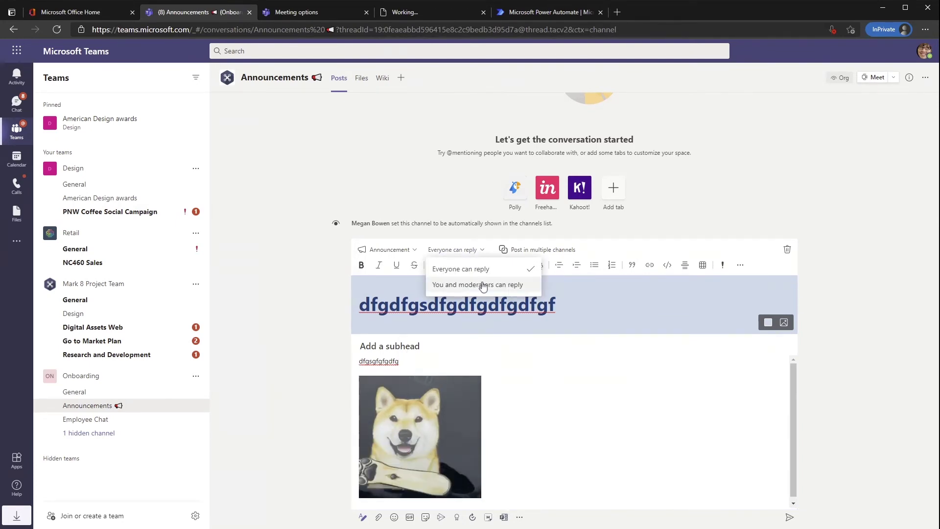
click(539, 363)
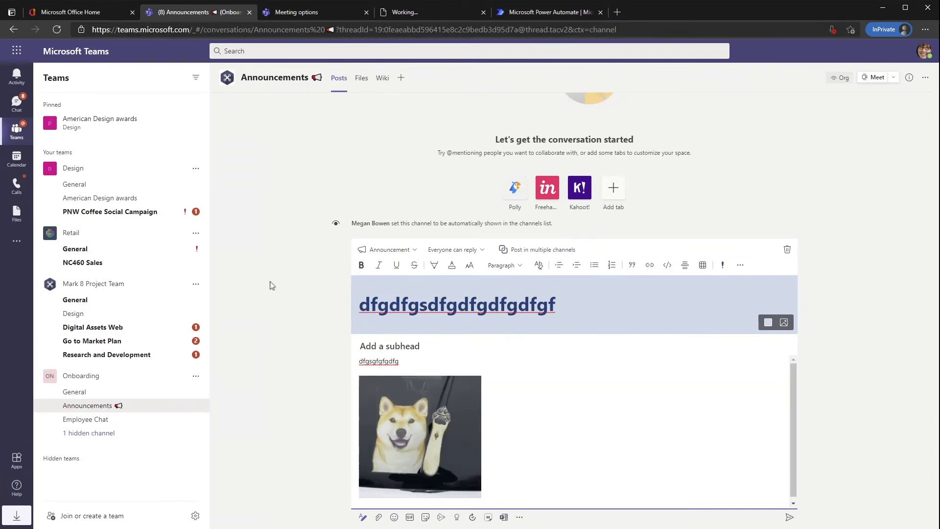
click(725, 265)
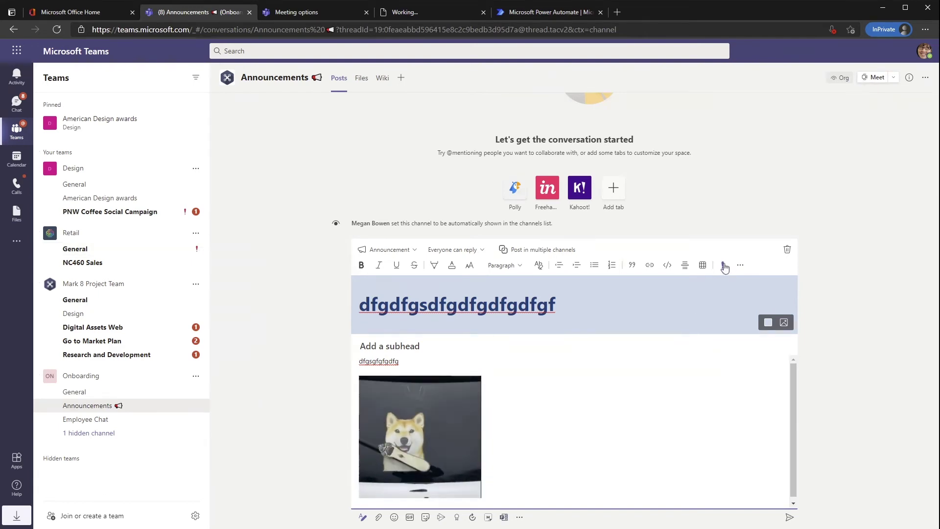
click(786, 519)
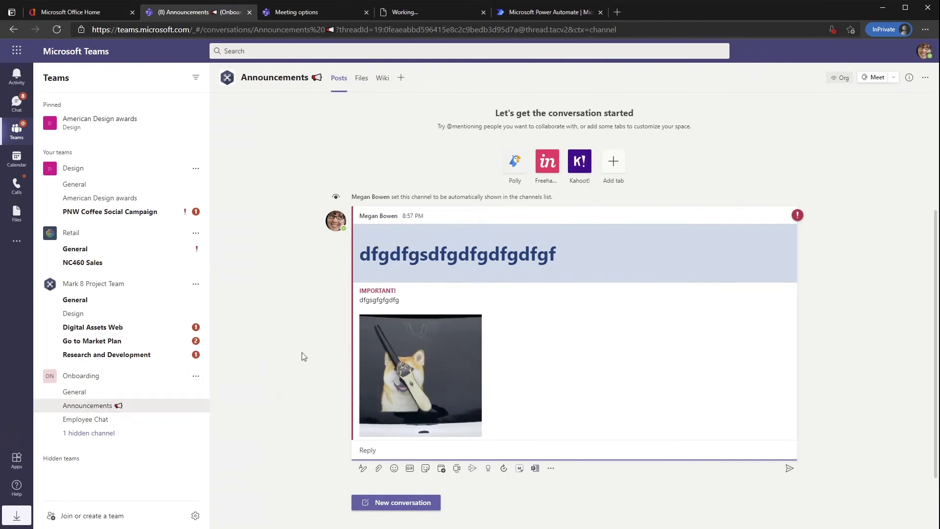
click(74, 184)
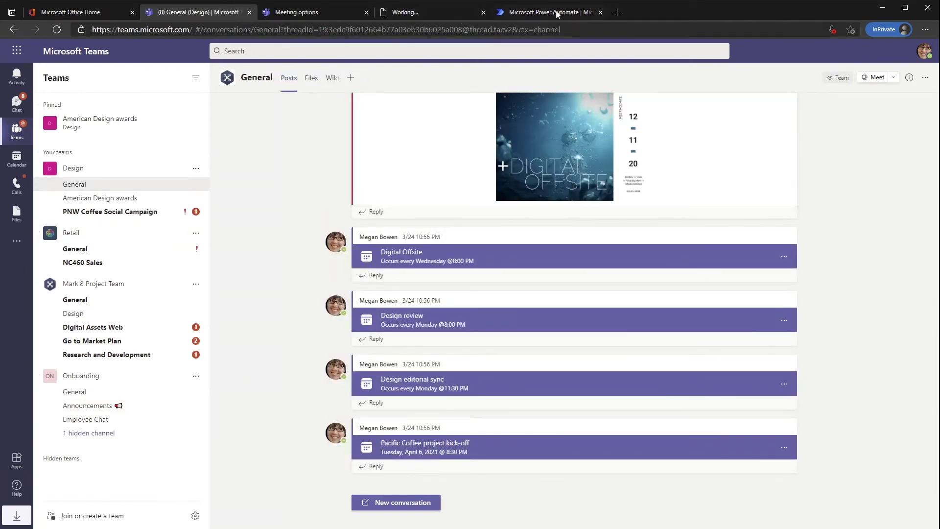
- In Power Automate, search the flow templates for 'teams' and dismiss the promotion popup
click(557, 12)
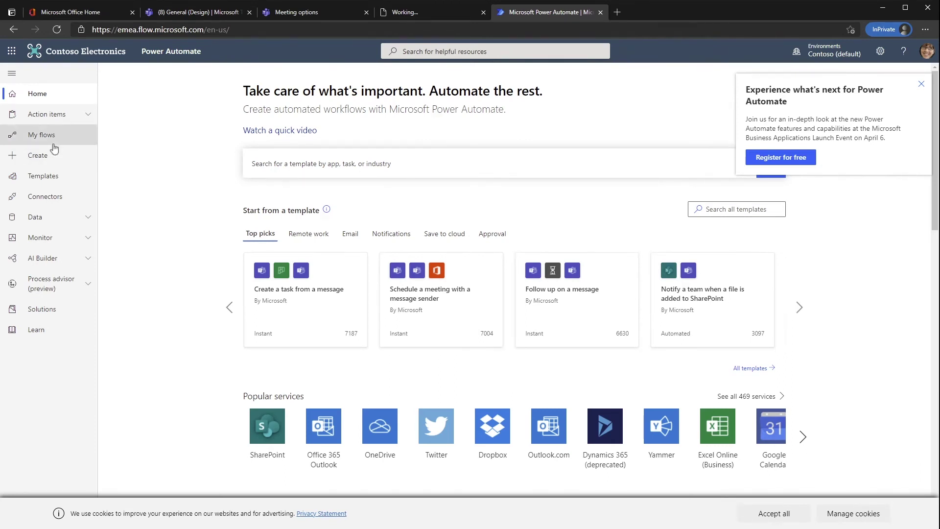
click(40, 180)
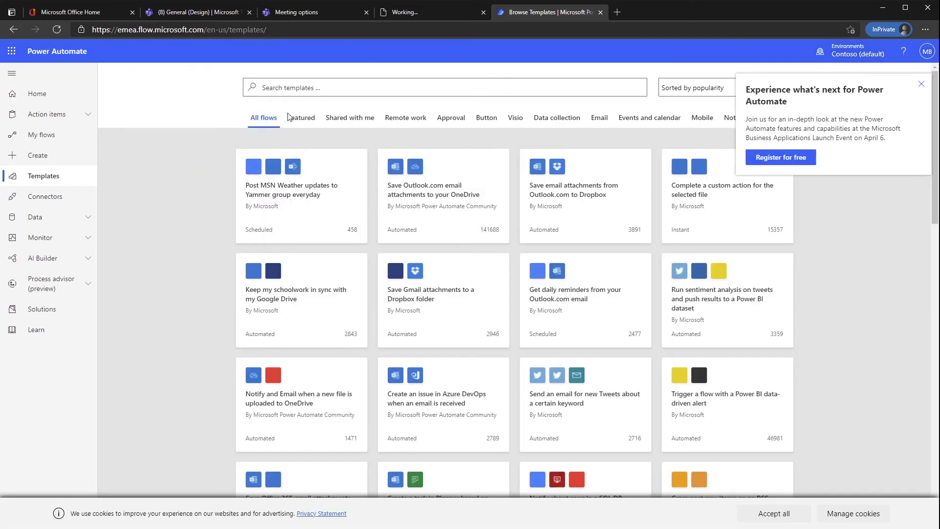
click(304, 88)
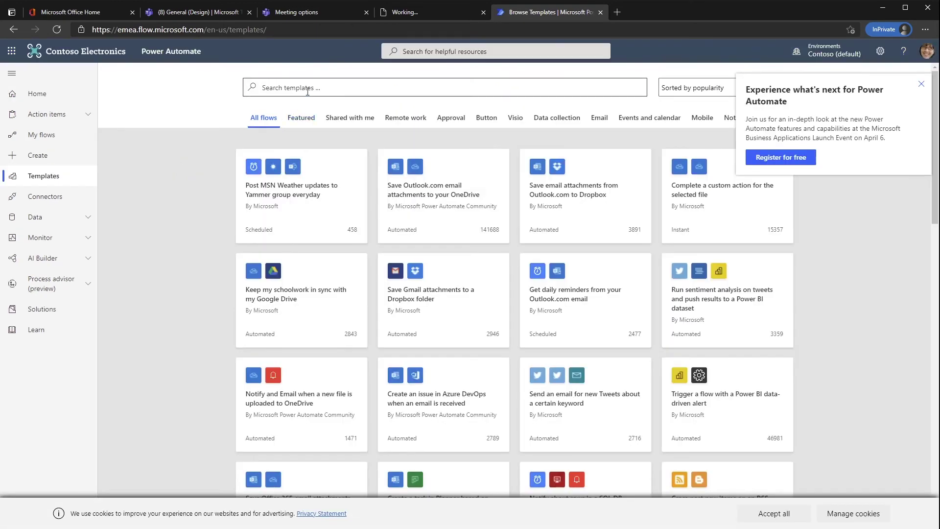
text(teams)
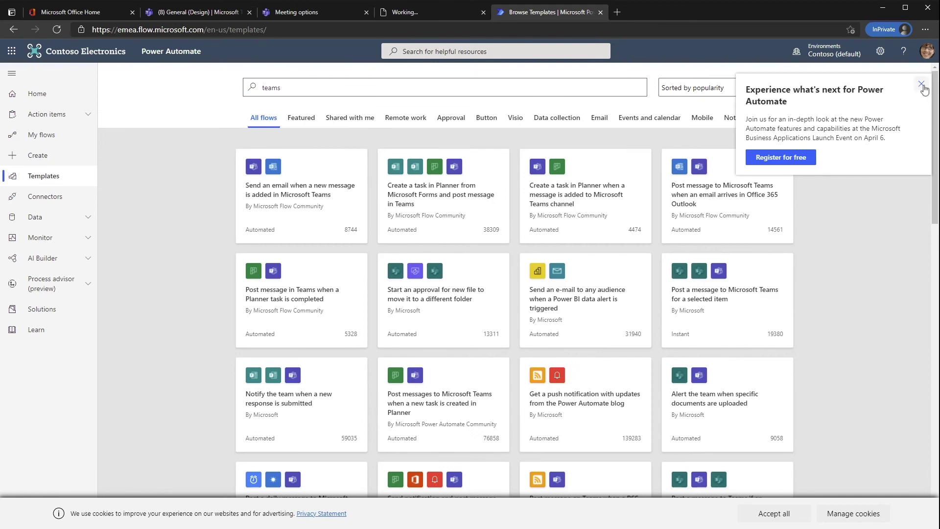
click(922, 84)
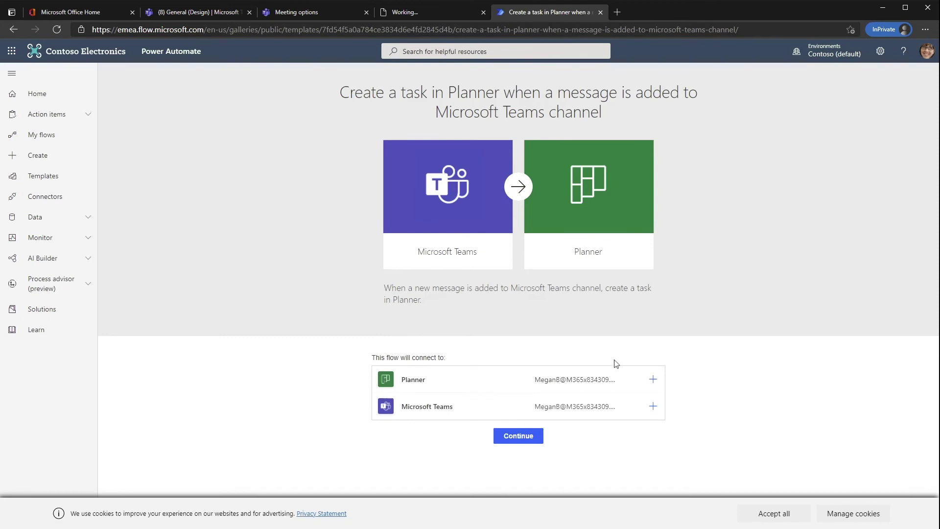
- Continue the template setup, trying the Onboarding team and Training channel and checking the plan list
click(517, 439)
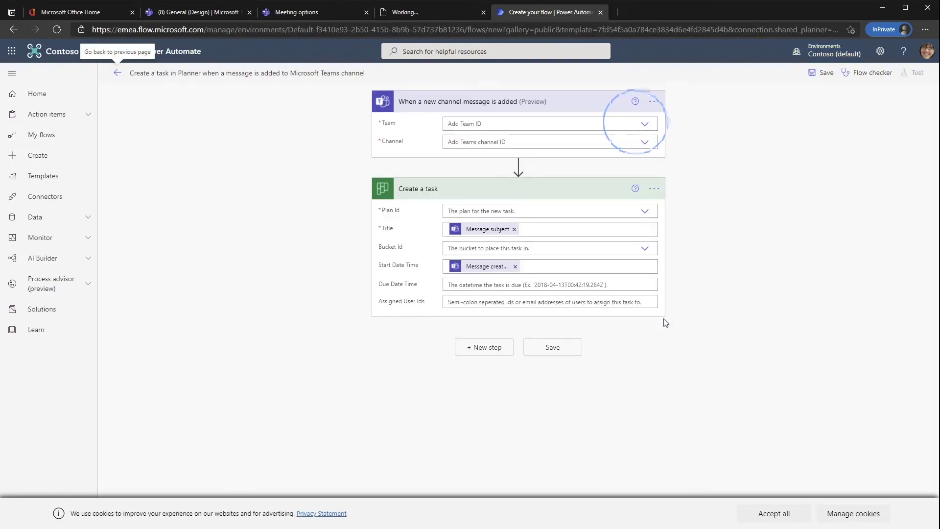
click(645, 125)
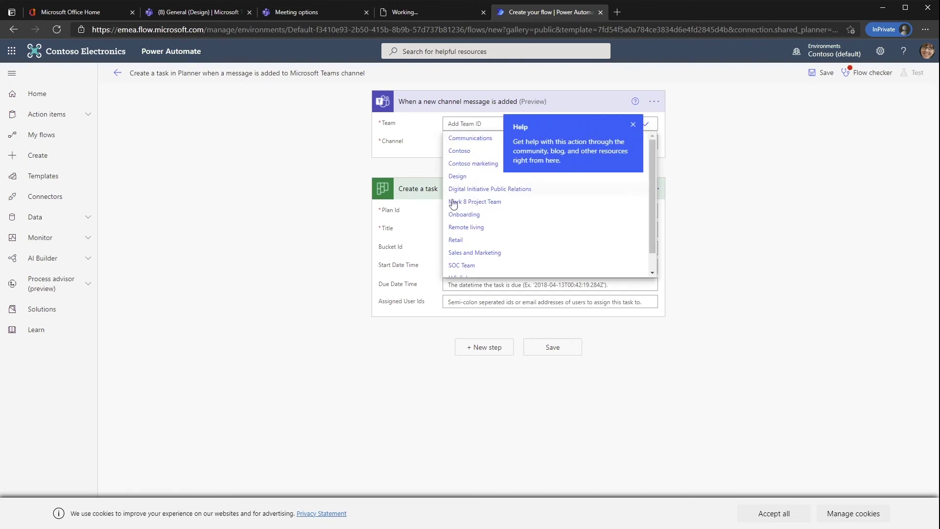
click(459, 220)
click(632, 125)
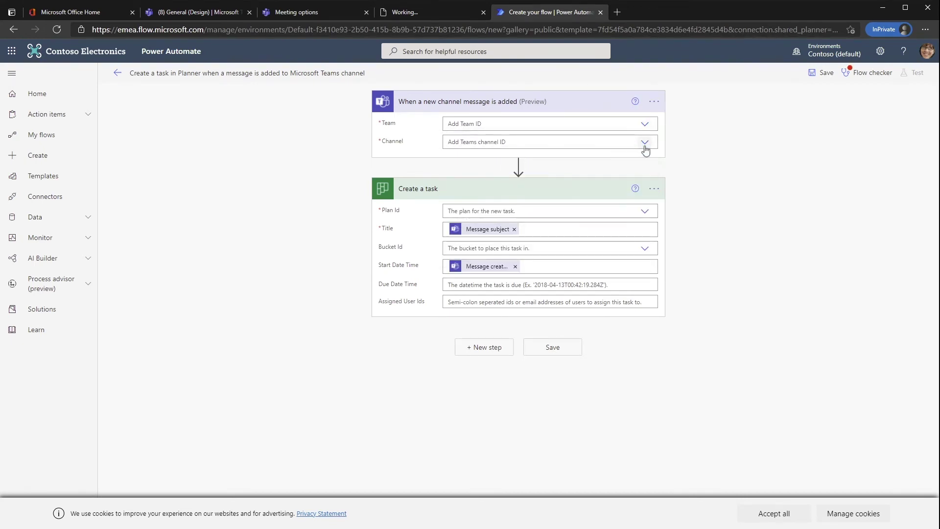
click(646, 126)
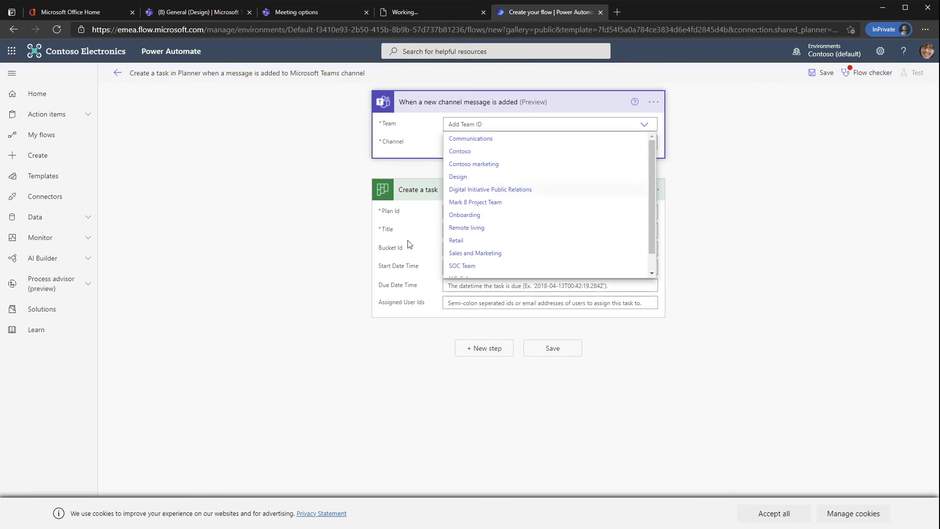
click(474, 215)
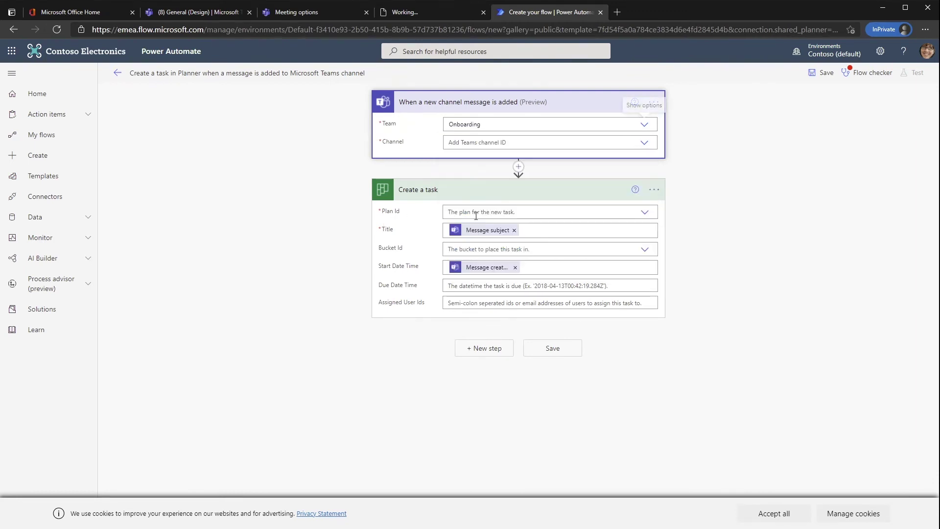
click(644, 143)
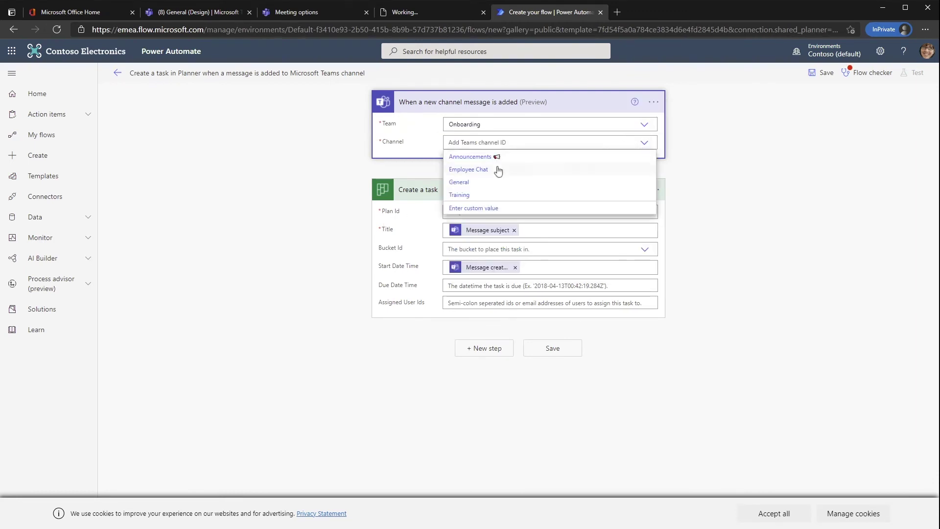
click(465, 195)
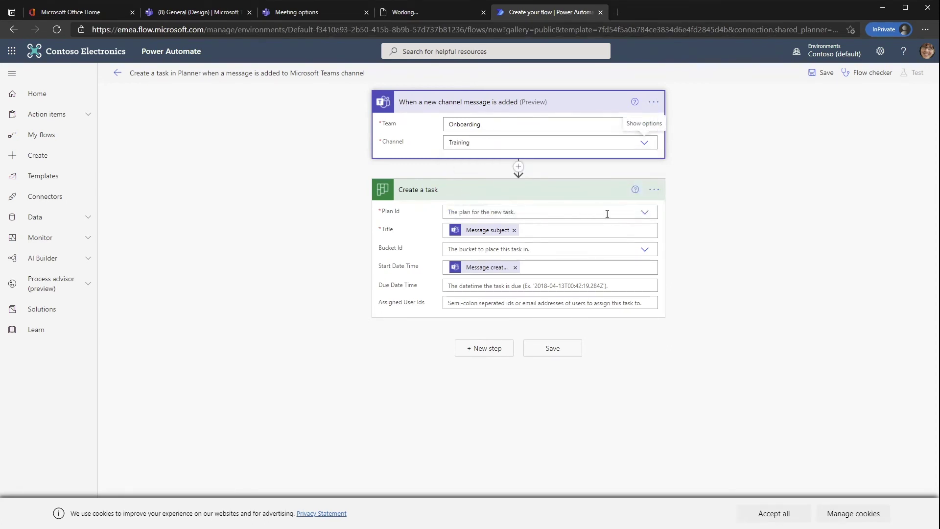
click(645, 213)
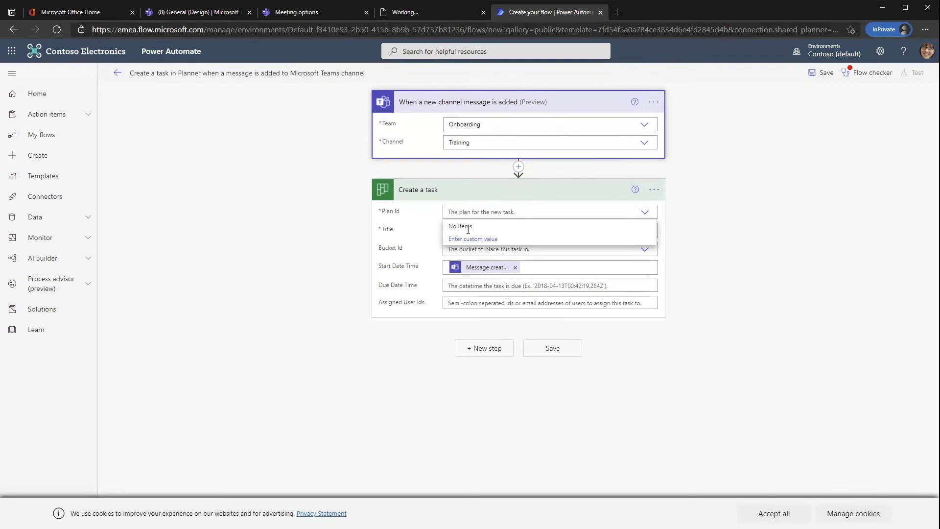
click(661, 231)
click(647, 215)
- Set the trigger to Contoso's General channel, then search the templates gallery for 'teams'
click(664, 138)
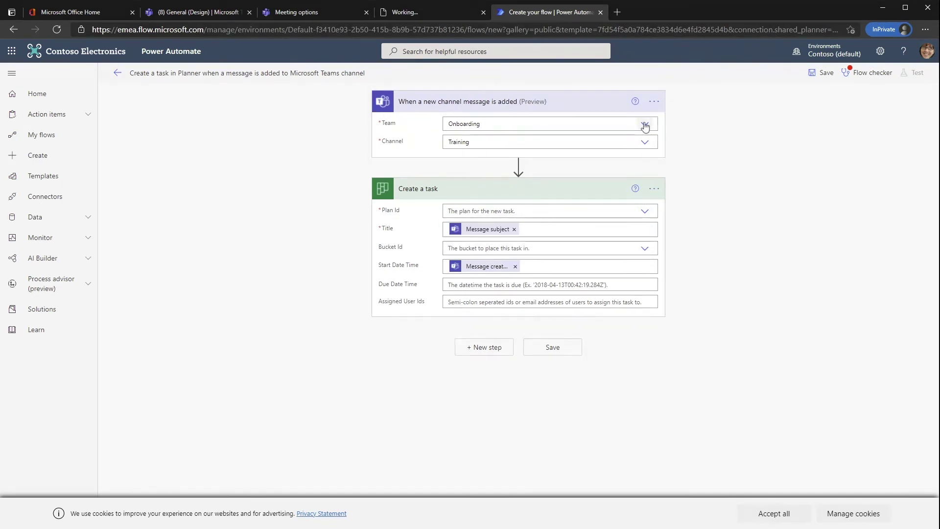
click(644, 126)
click(494, 154)
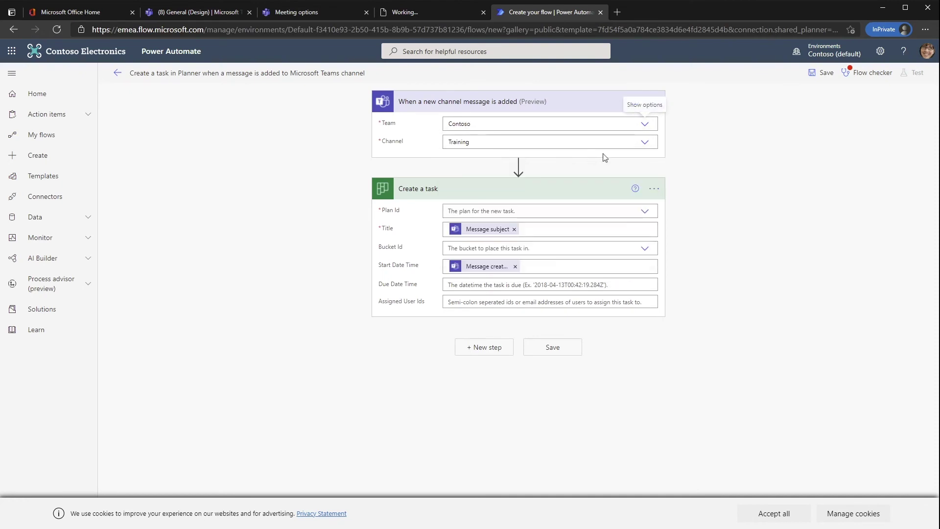
click(646, 145)
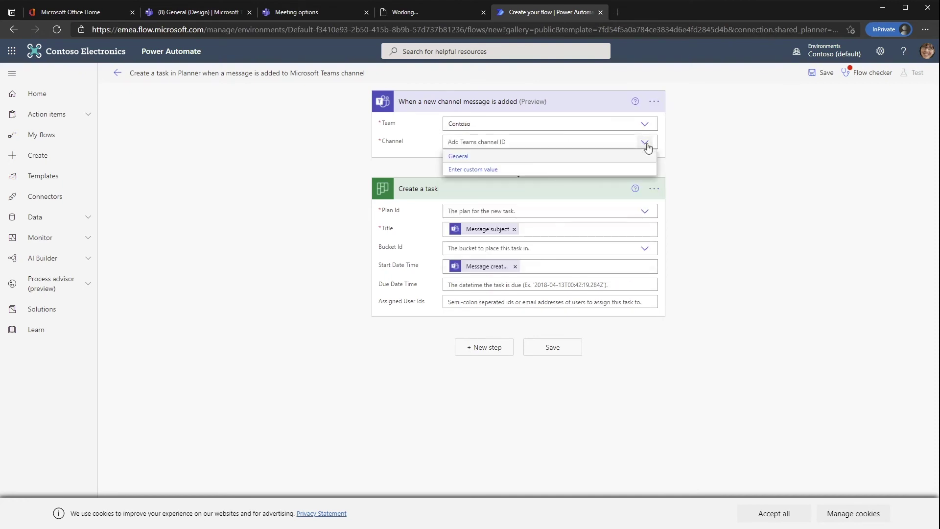
click(458, 156)
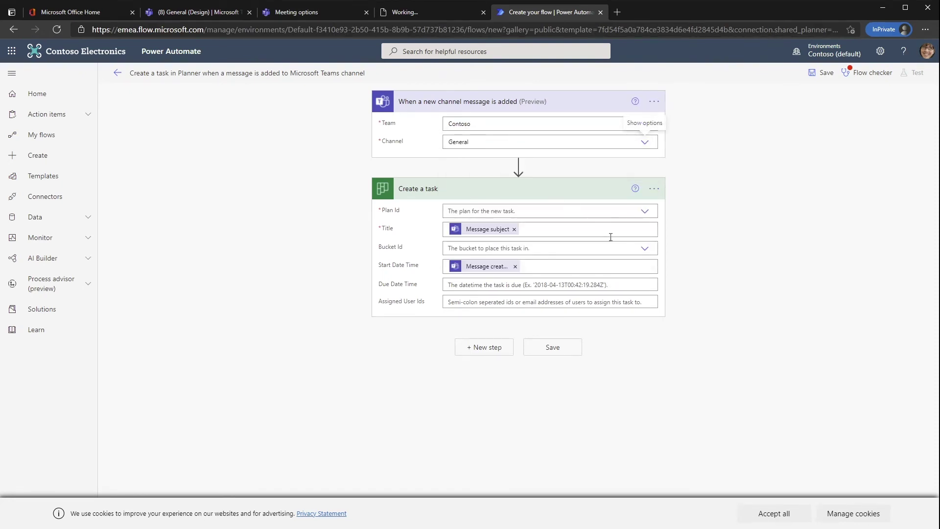
click(646, 218)
click(733, 214)
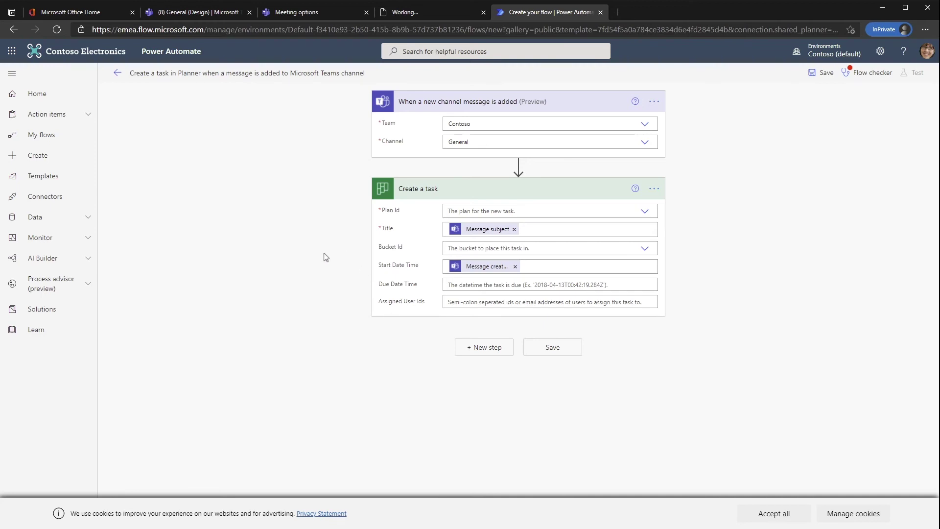
click(55, 177)
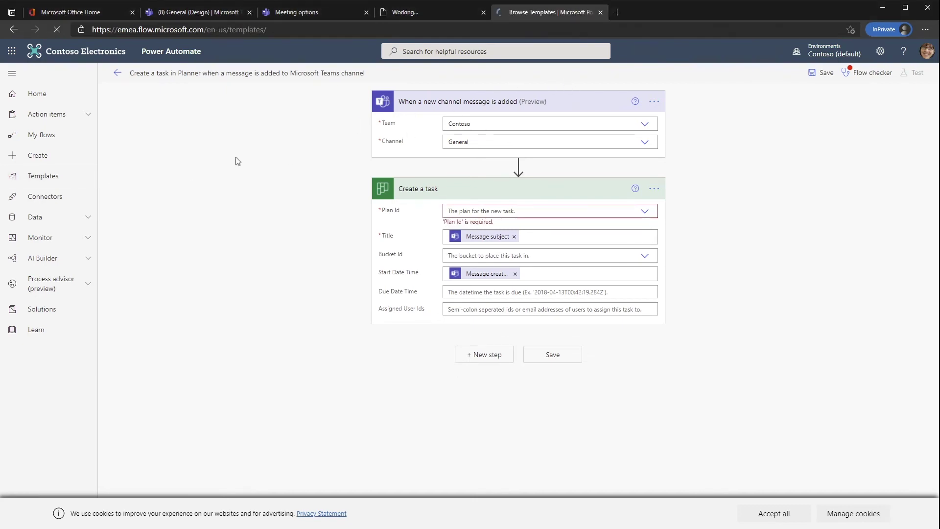
text(teams)
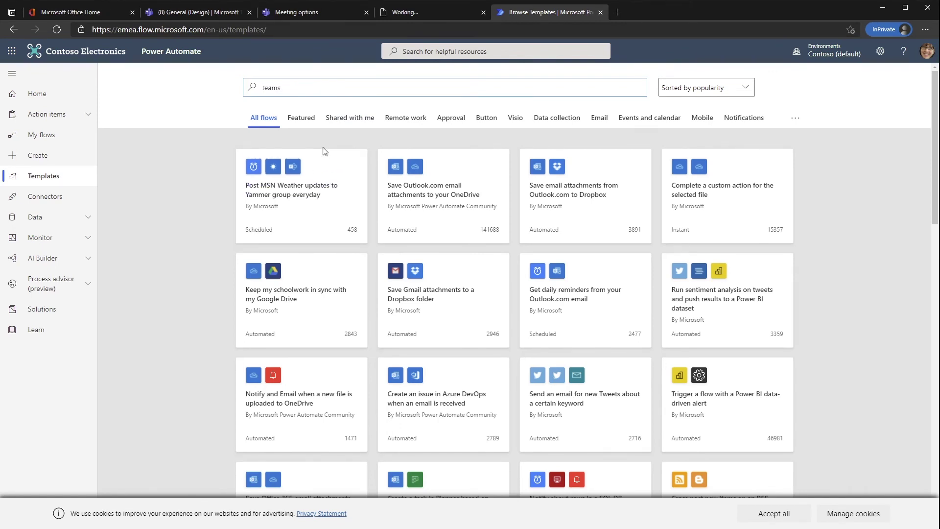
- Create a flow from the 'Follow up on a message' template using the existing Teams connection
scroll(285, 300, down, 15)
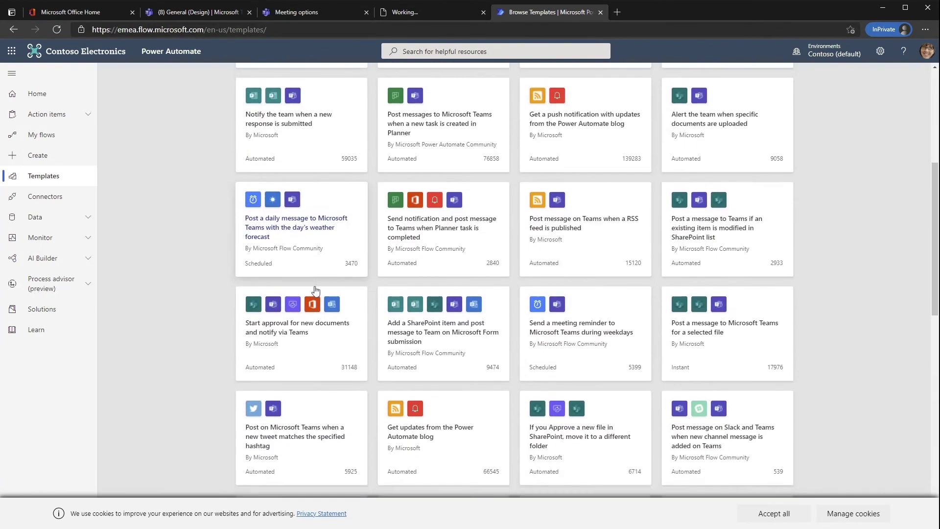
scroll(316, 289, down, 5)
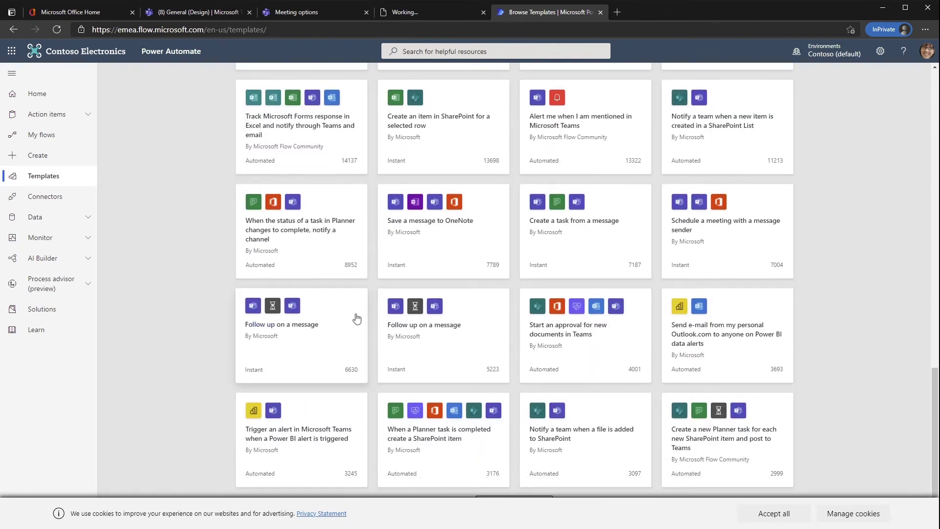
click(273, 312)
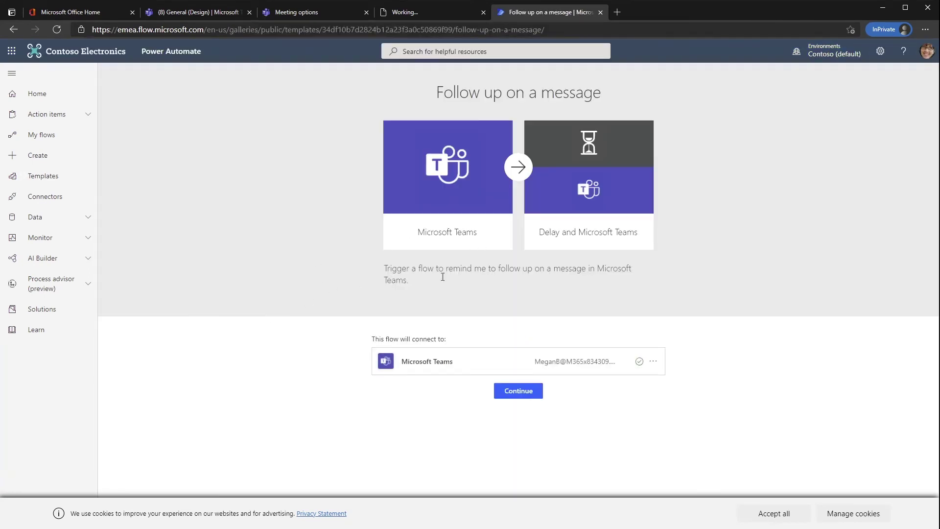
click(525, 395)
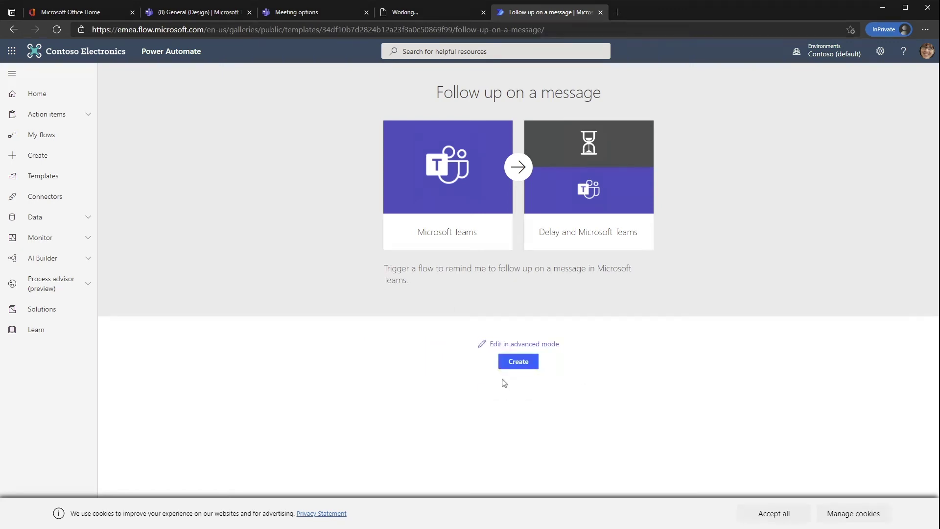
click(534, 366)
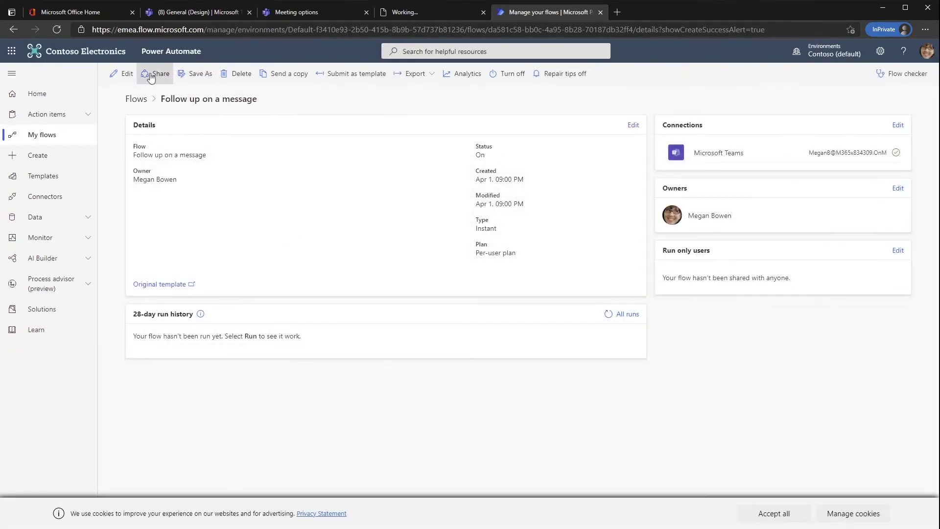
- Open the new flow in the editor and expand the selected-message trigger, Delay and adaptive-card steps
click(125, 73)
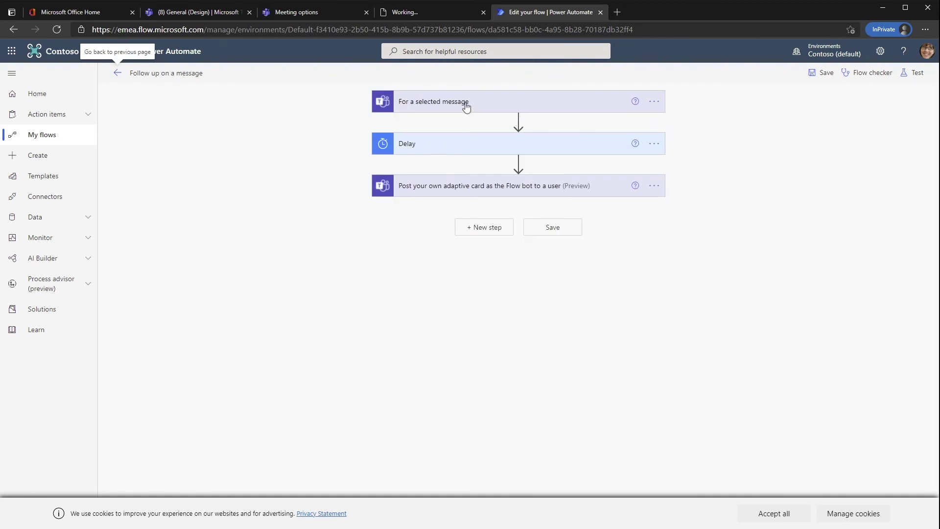
click(467, 109)
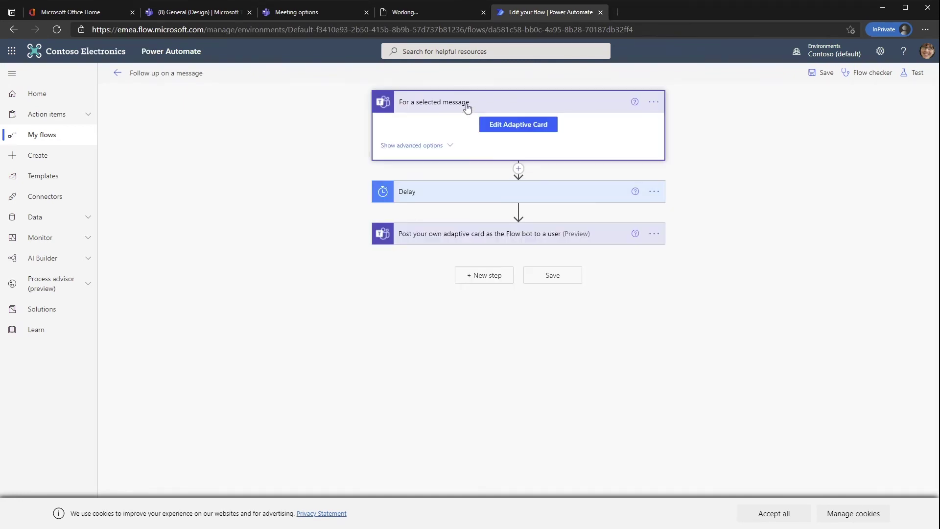
click(484, 200)
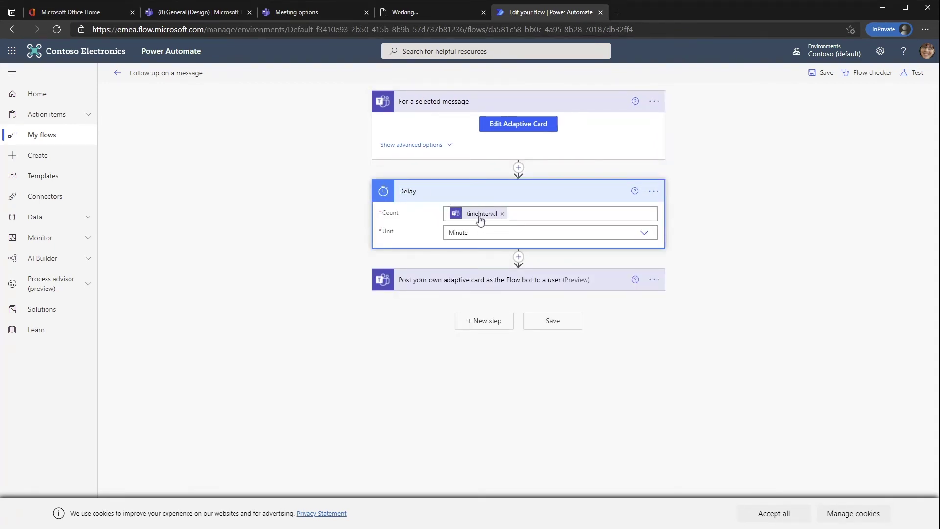
click(474, 289)
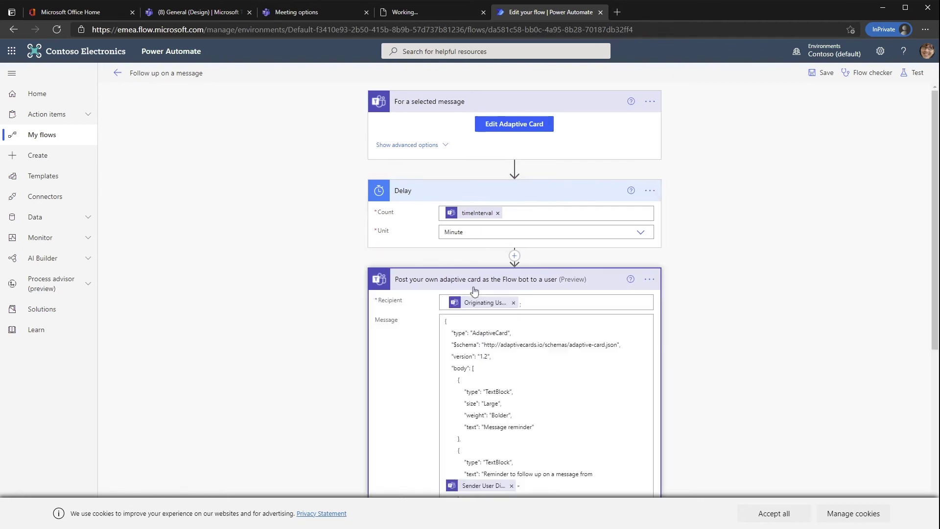
scroll(307, 318, down, 3)
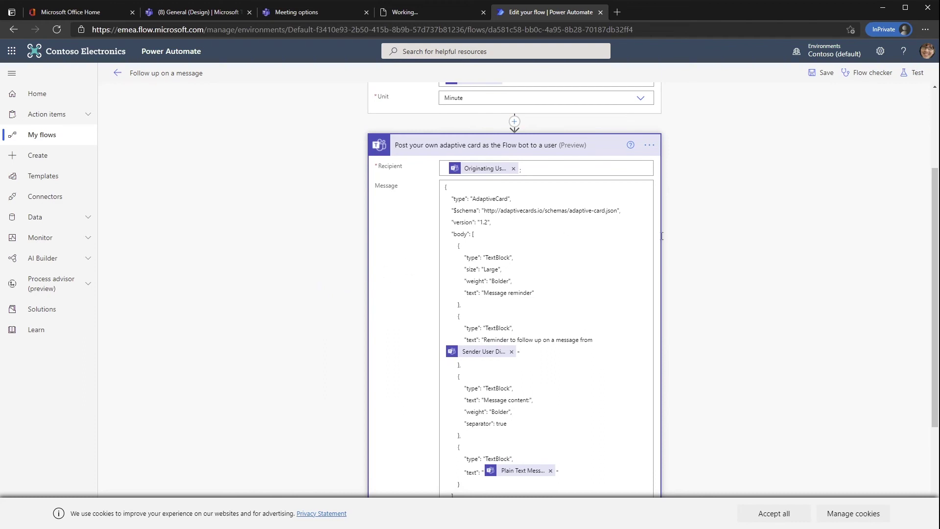
scroll(684, 245, up, 3)
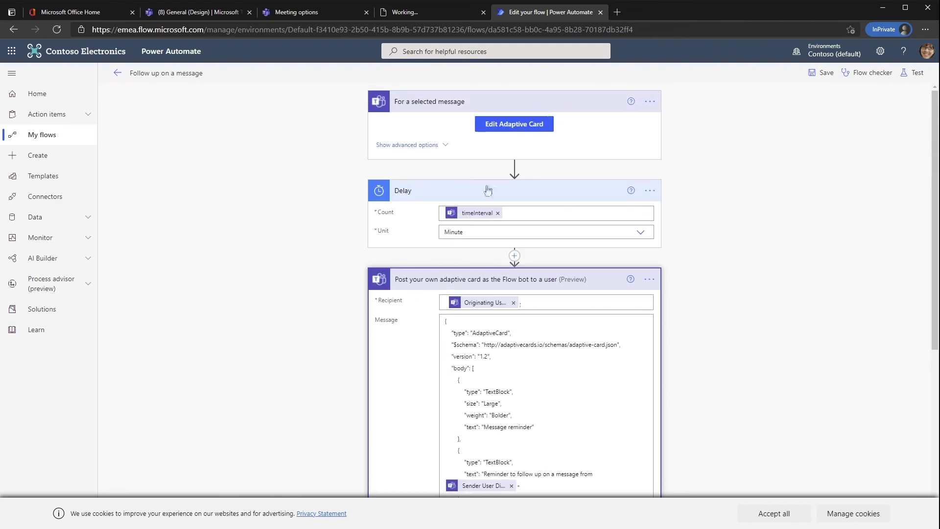
- Edit the trigger's adaptive card so the first reminder choice reads 1 minutes
click(517, 132)
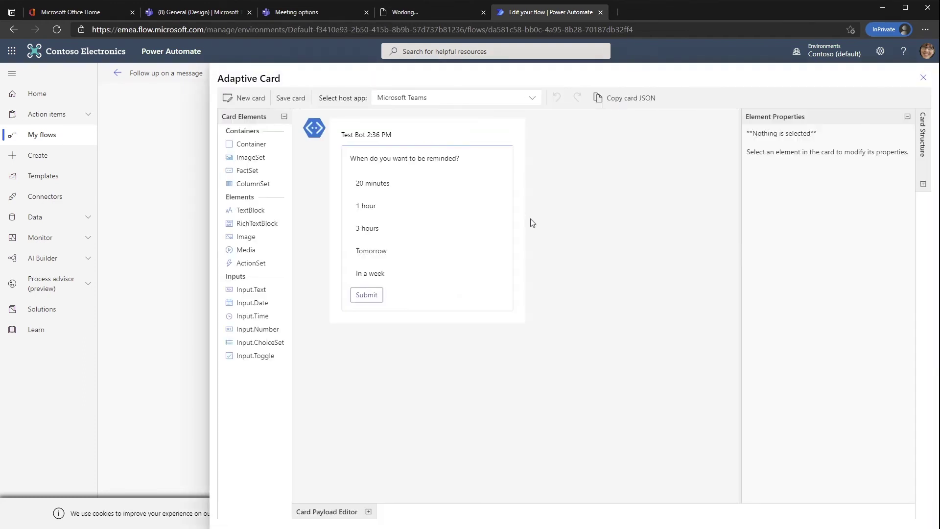
click(379, 190)
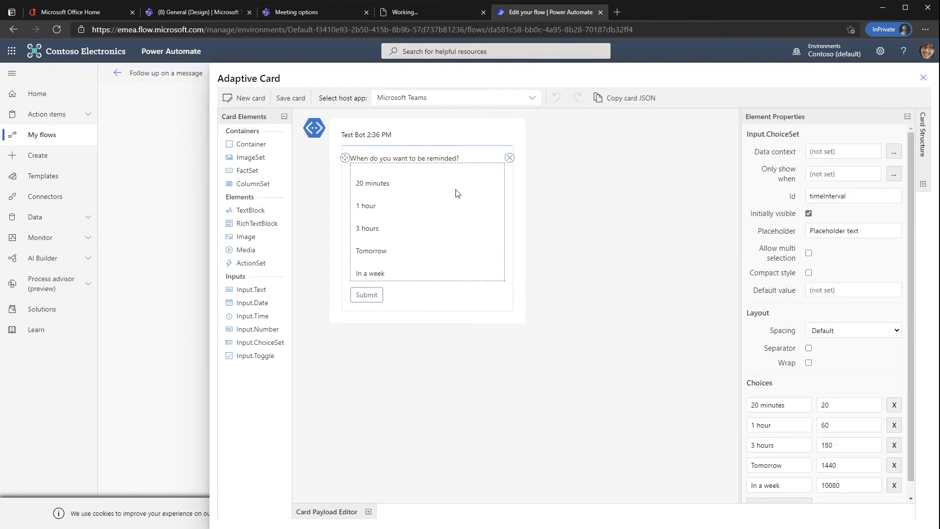
double_click(831, 407)
text(1)
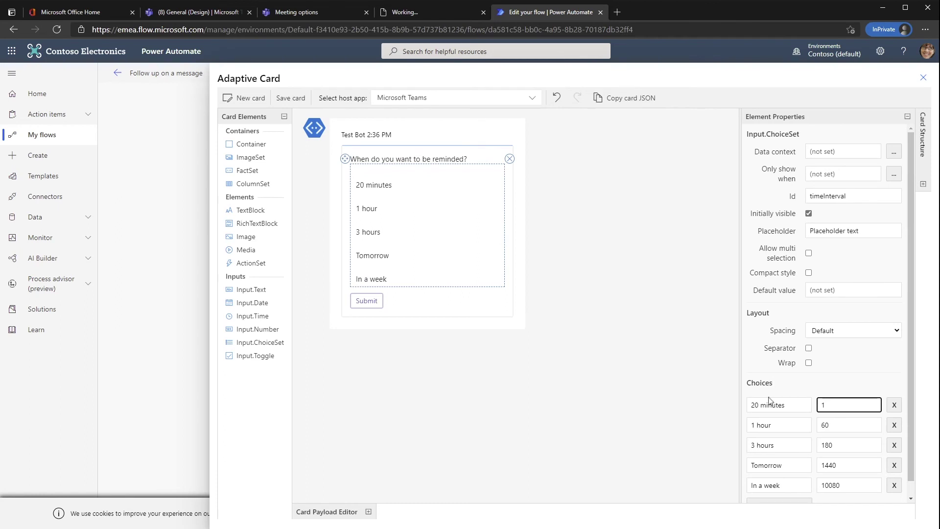
drag(755, 408, 734, 413)
key(Delete)
click(681, 327)
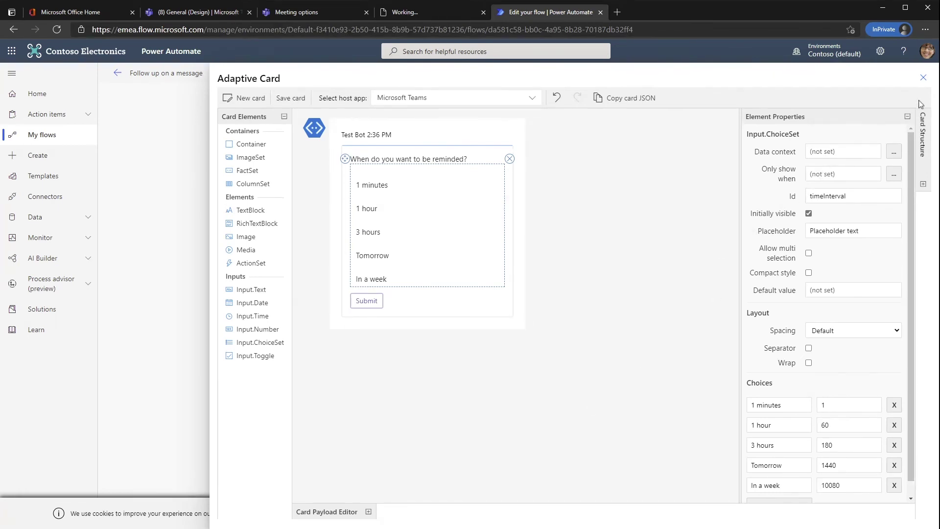
click(923, 77)
- Set the first reminder choice's title and value to 1 and save the card
click(522, 123)
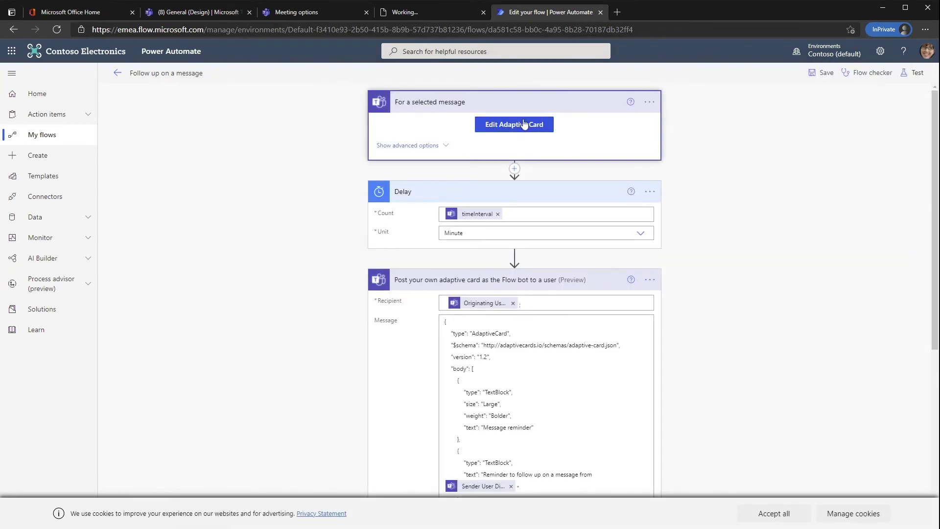
click(410, 189)
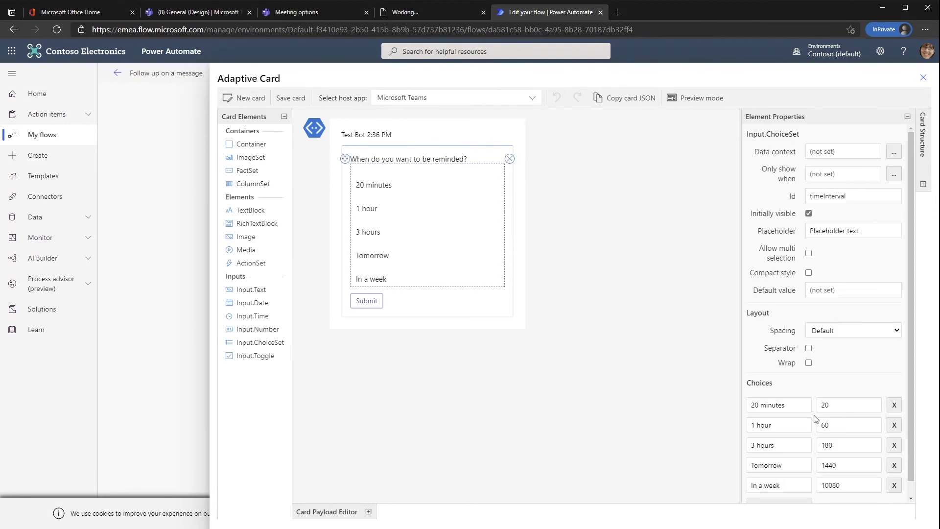
double_click(755, 405)
text(1)
key(Tab)
text(1)
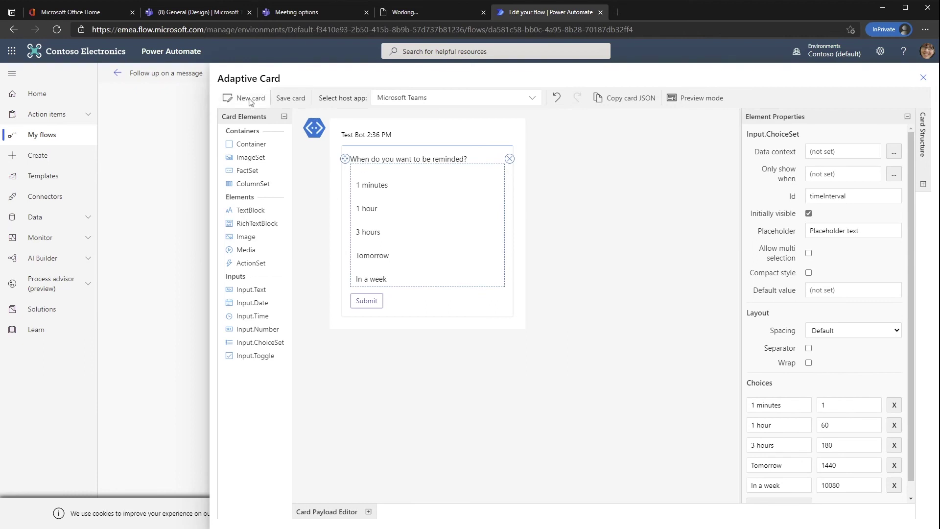
click(286, 100)
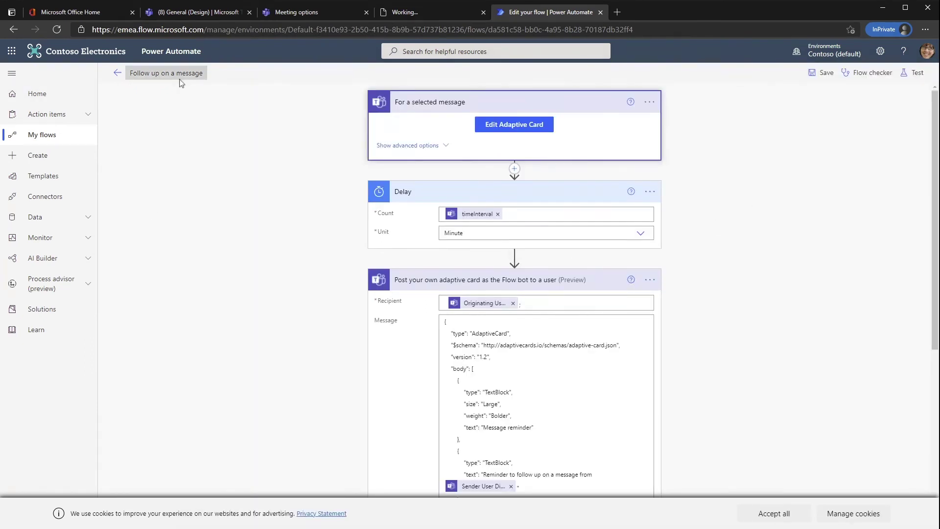
- Save the edited flow without testing and go back to Teams
click(913, 74)
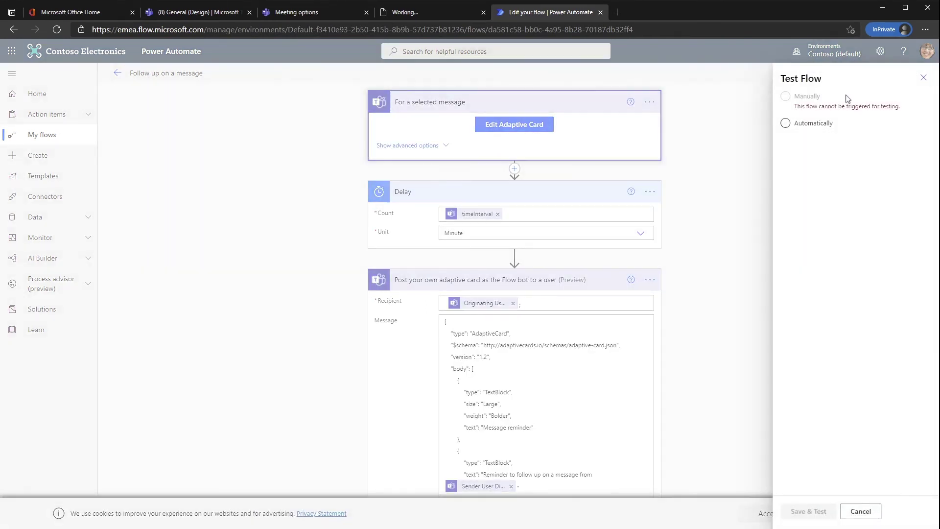
click(799, 125)
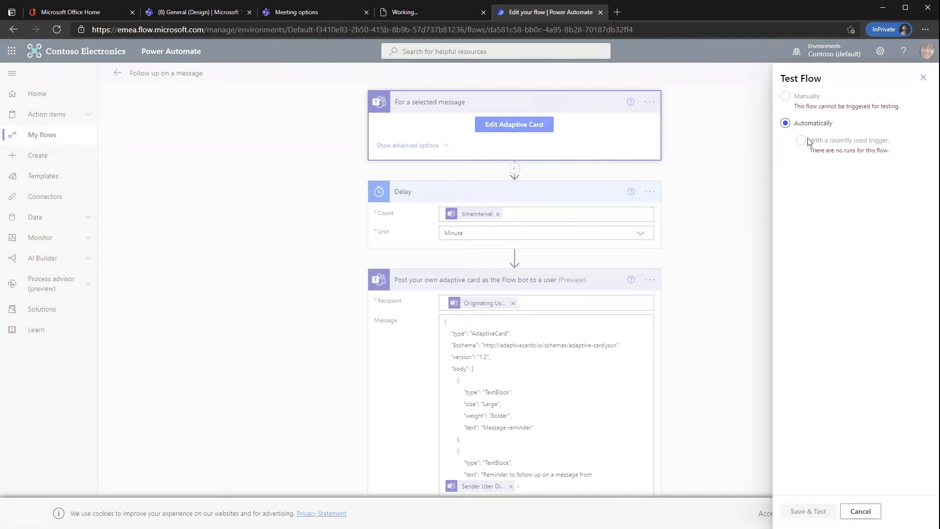
click(923, 77)
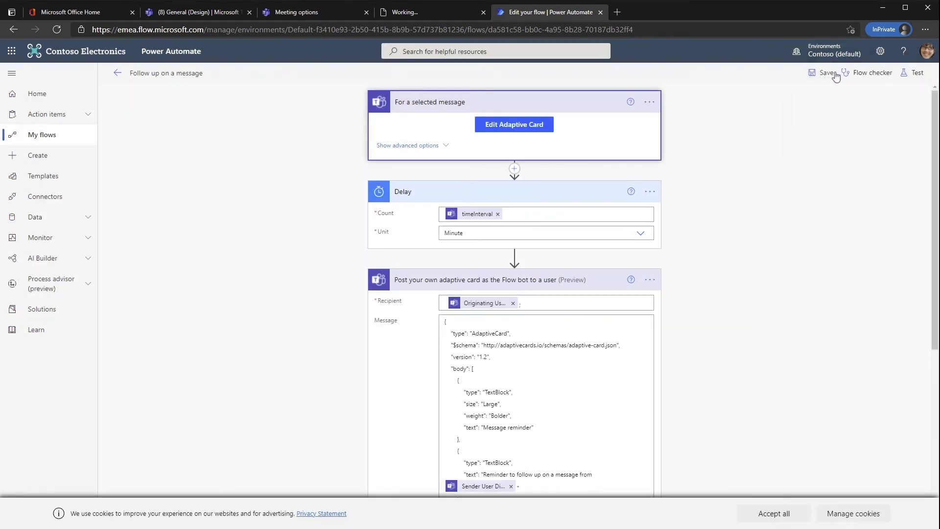
click(822, 73)
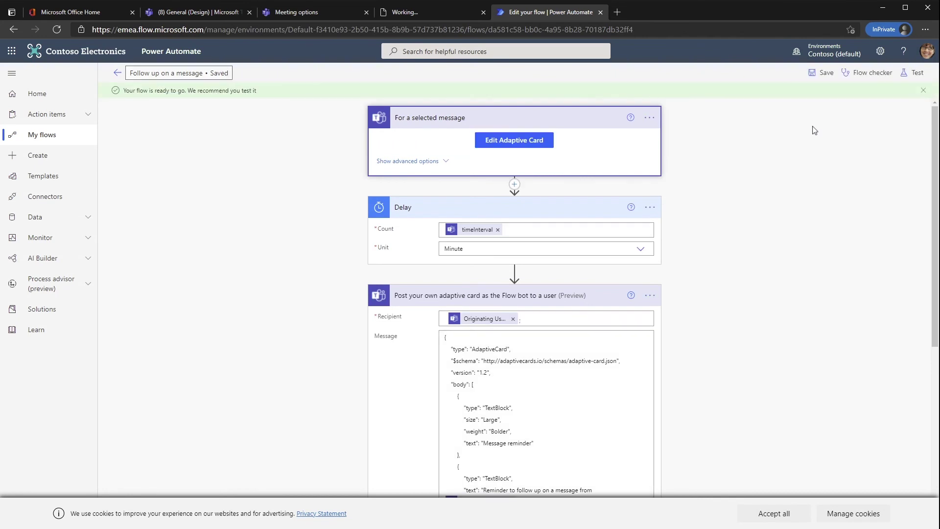
click(118, 73)
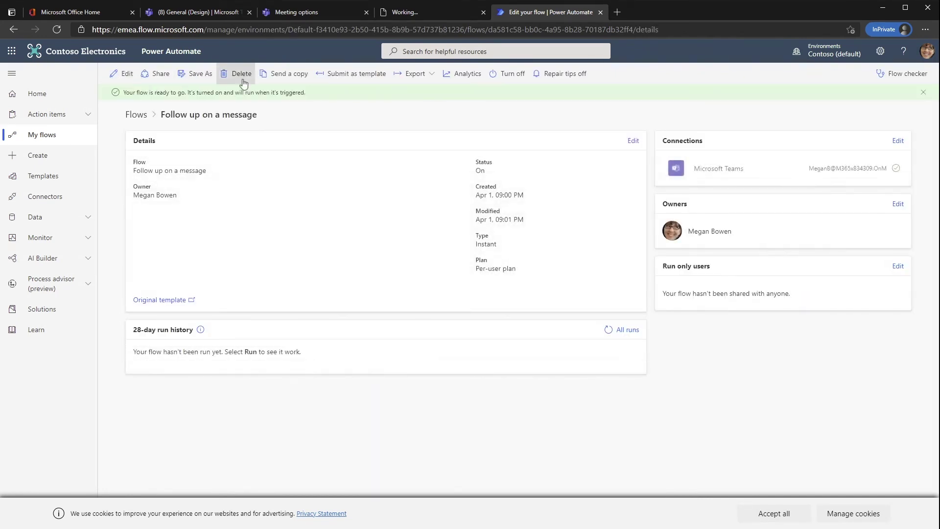
click(223, 14)
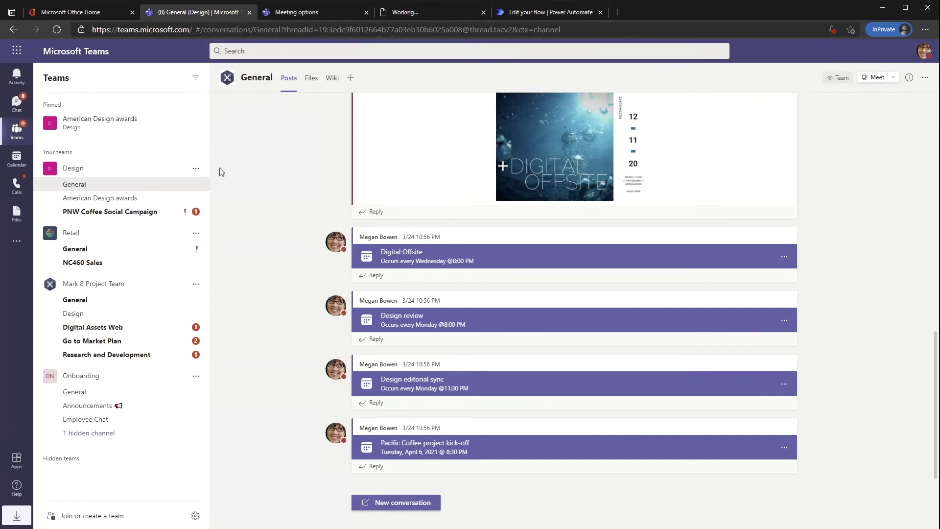
- Open PNW Coffee Social Campaign and submit a 1-minute Follow up reminder on the PNW logo concepts post
click(123, 202)
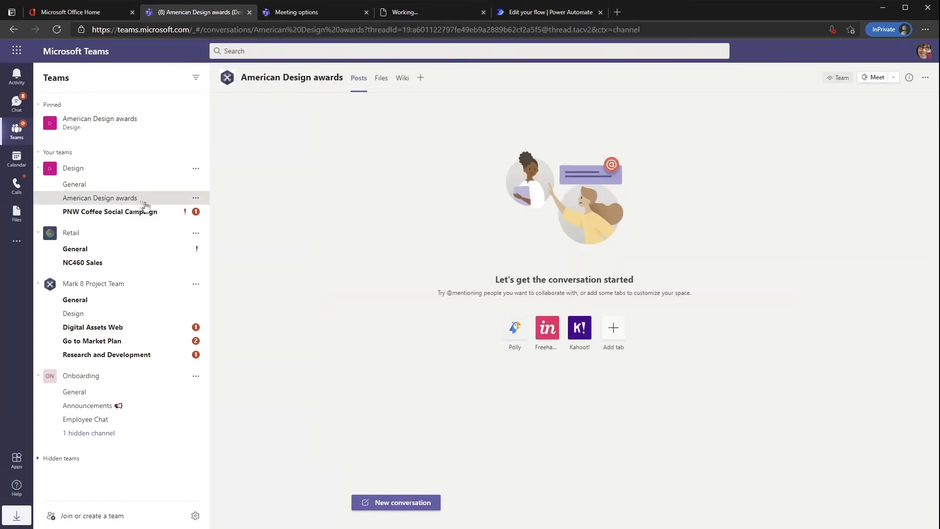
click(106, 213)
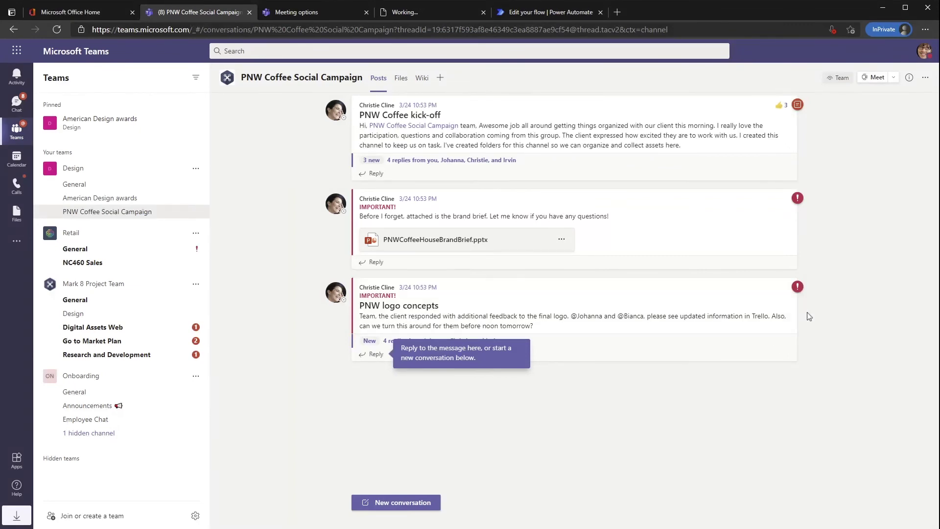
mouse_move(784, 309)
click(789, 273)
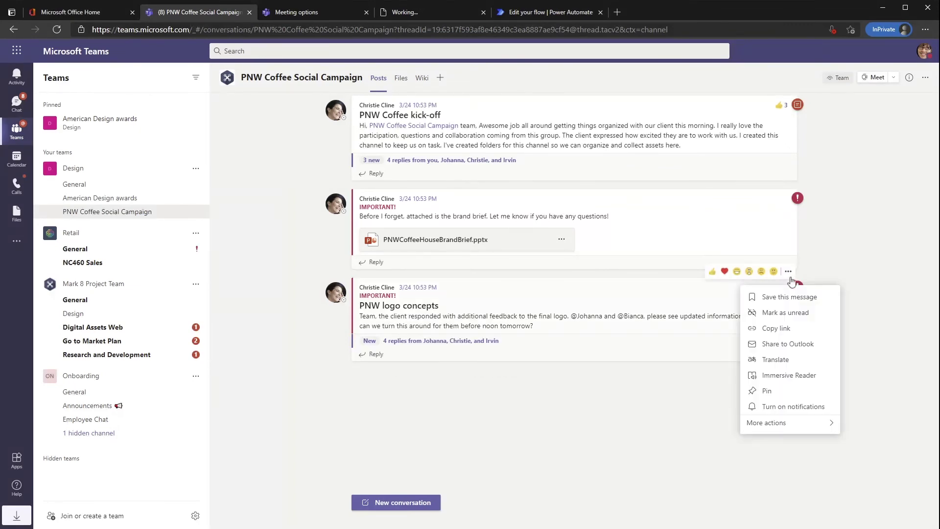
mouse_move(788, 425)
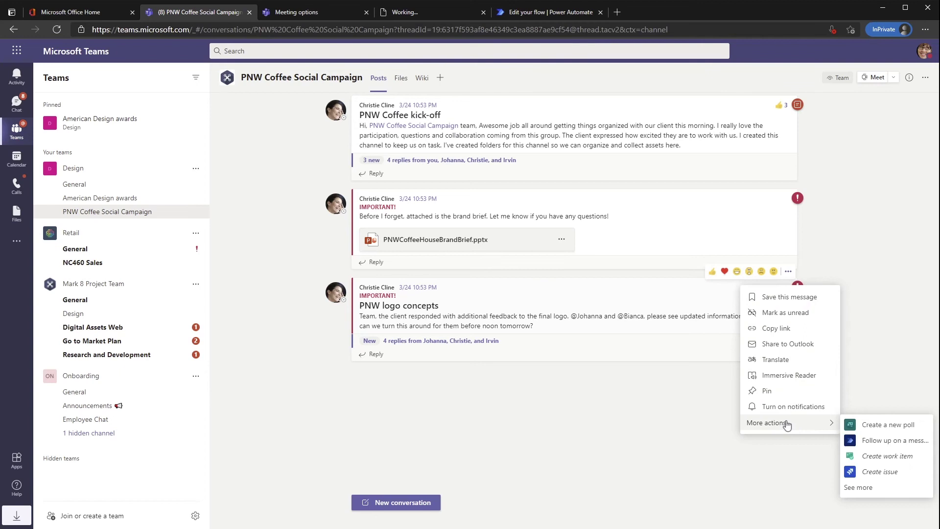
click(875, 446)
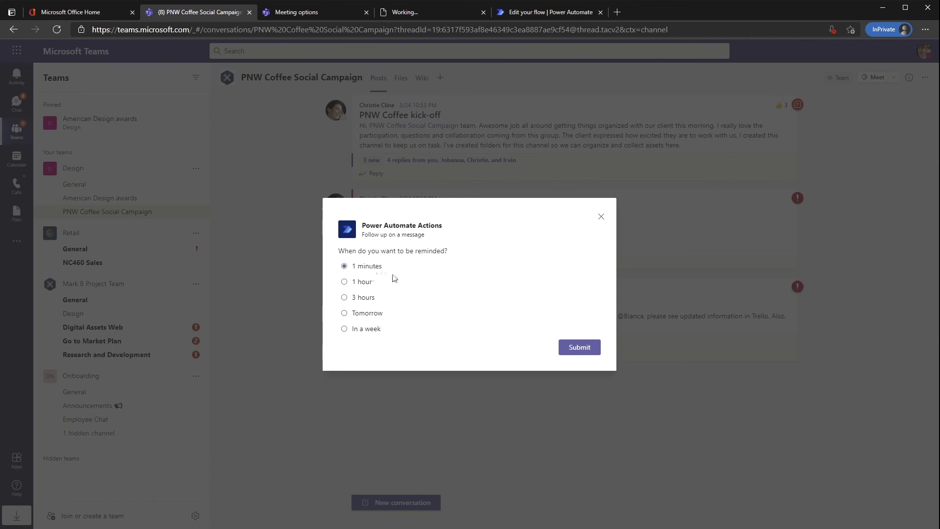
click(588, 356)
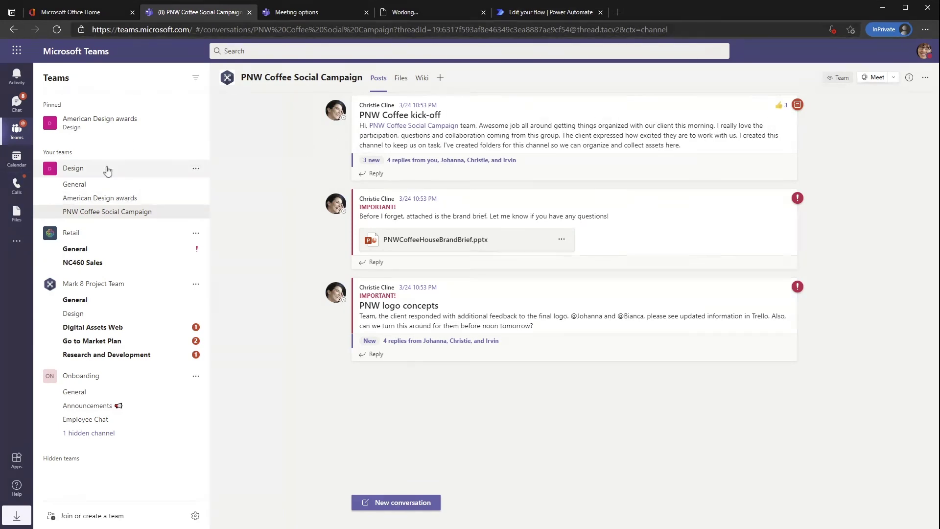
- Unpin the American Design awards channel, then view Offsite Agenda.png in a chat
click(195, 123)
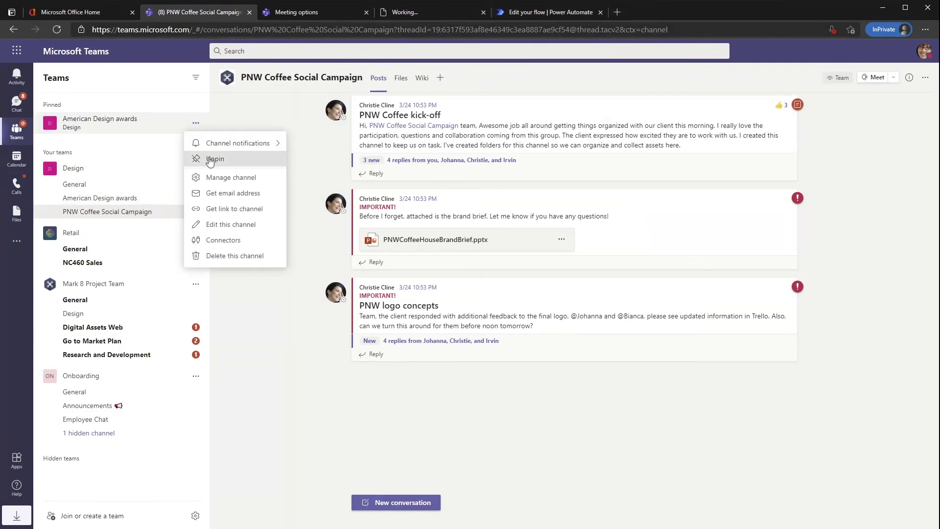
click(208, 157)
click(16, 103)
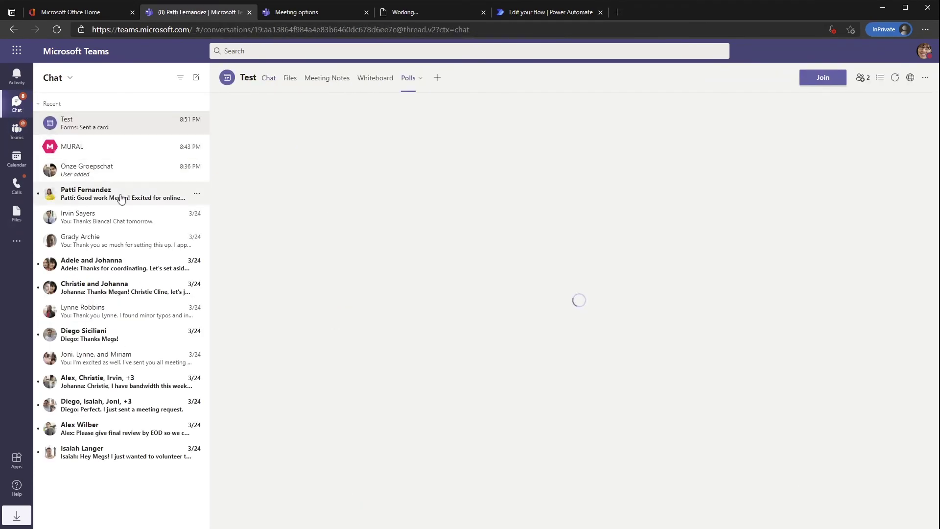
click(121, 199)
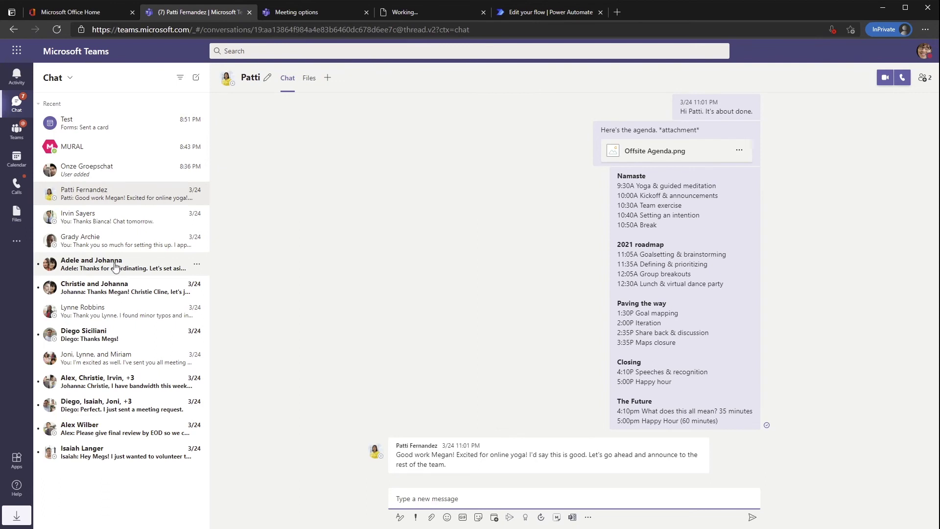
click(655, 152)
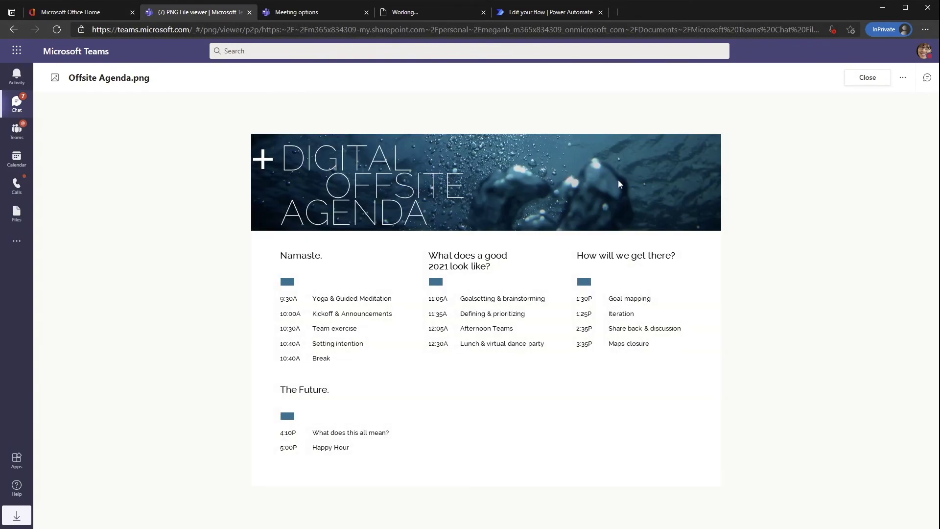
click(874, 81)
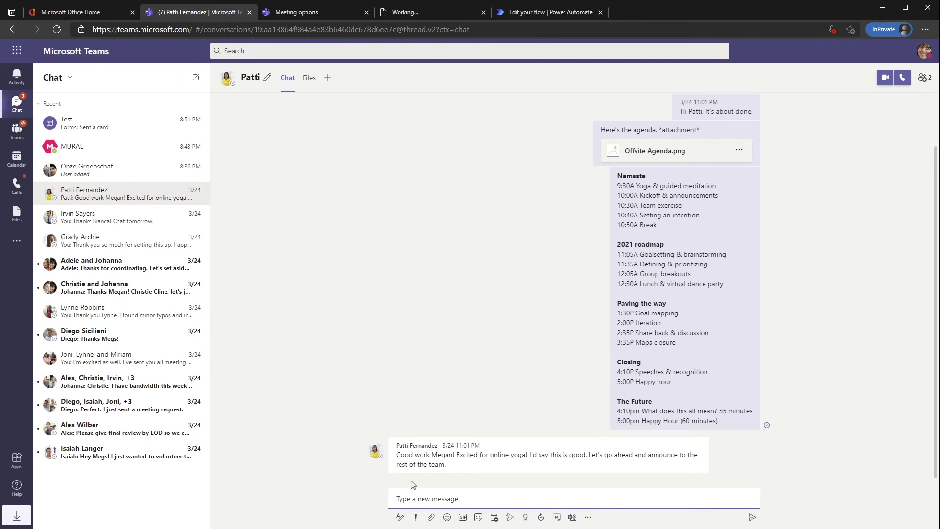
- Look at the attachment options, then browse through several other chats
click(431, 518)
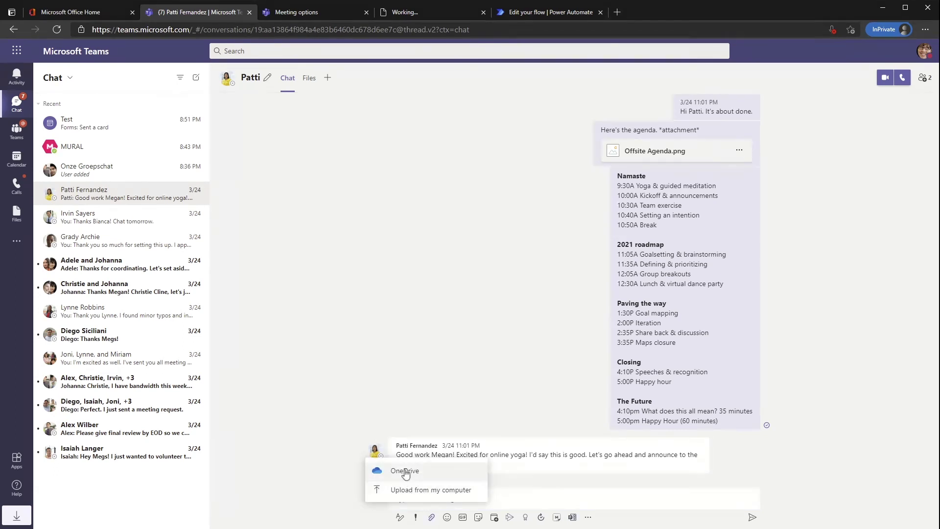
click(478, 345)
scroll(479, 344, up, 1)
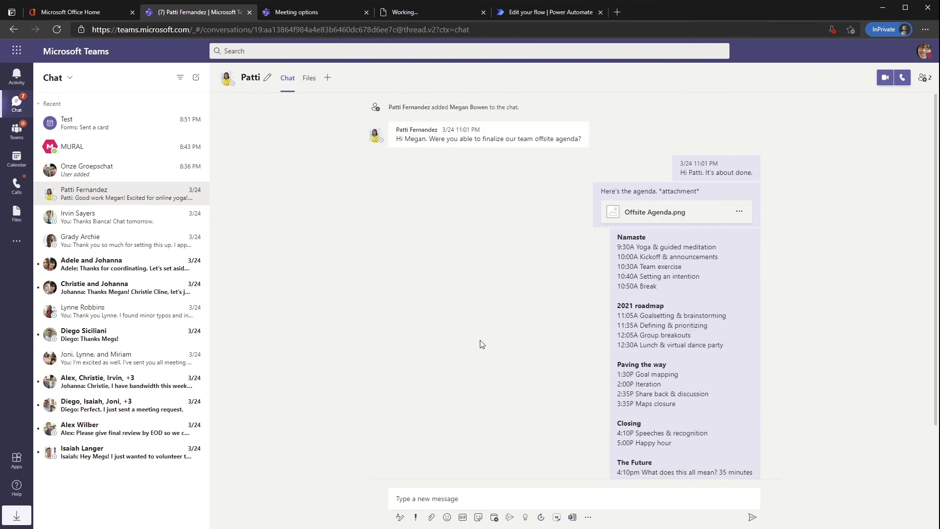
scroll(386, 298, down, 1)
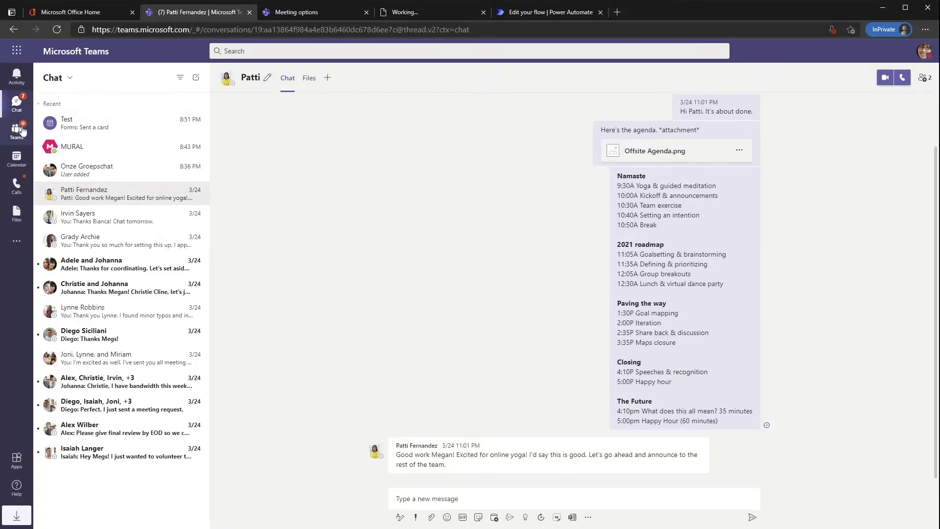
click(81, 264)
click(82, 287)
click(82, 319)
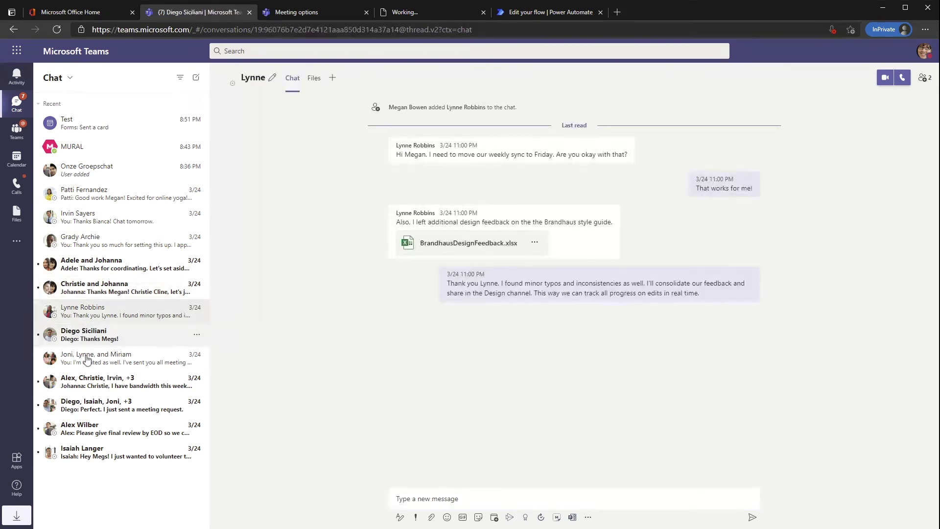
click(98, 382)
click(123, 451)
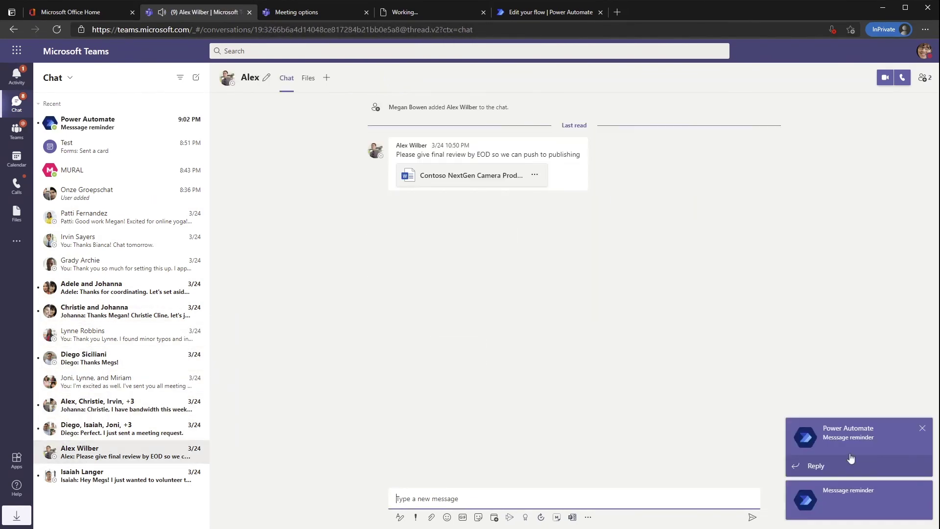
- Open the Power Automate reminder, view the PNW logo concepts message, then browse Power Automate Templates
click(109, 126)
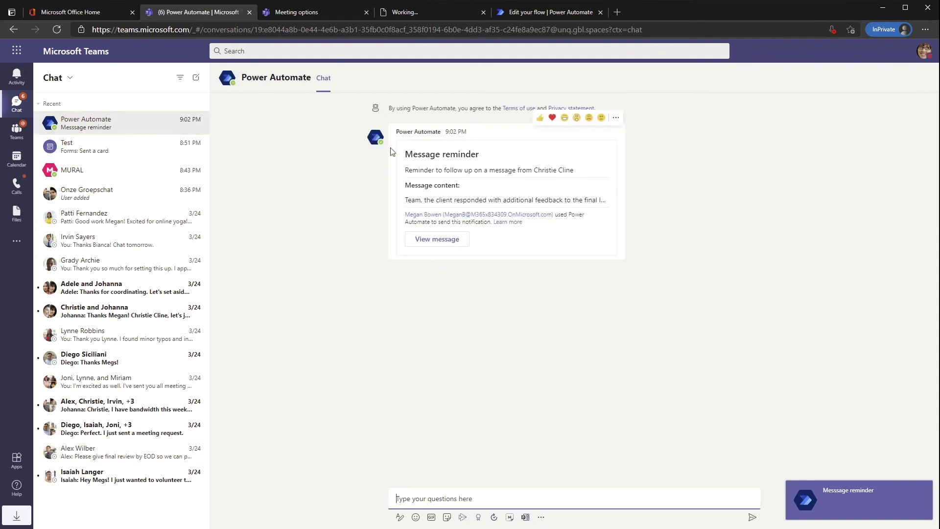
click(442, 241)
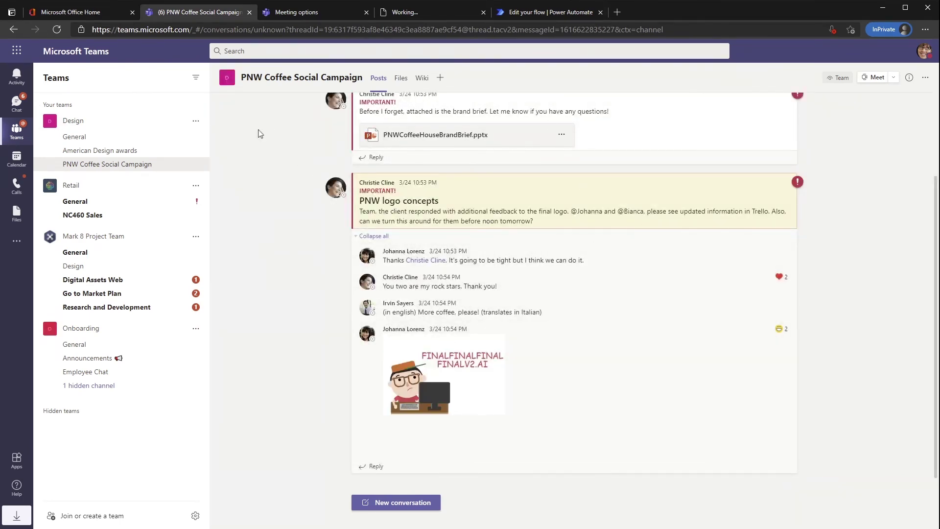
click(535, 16)
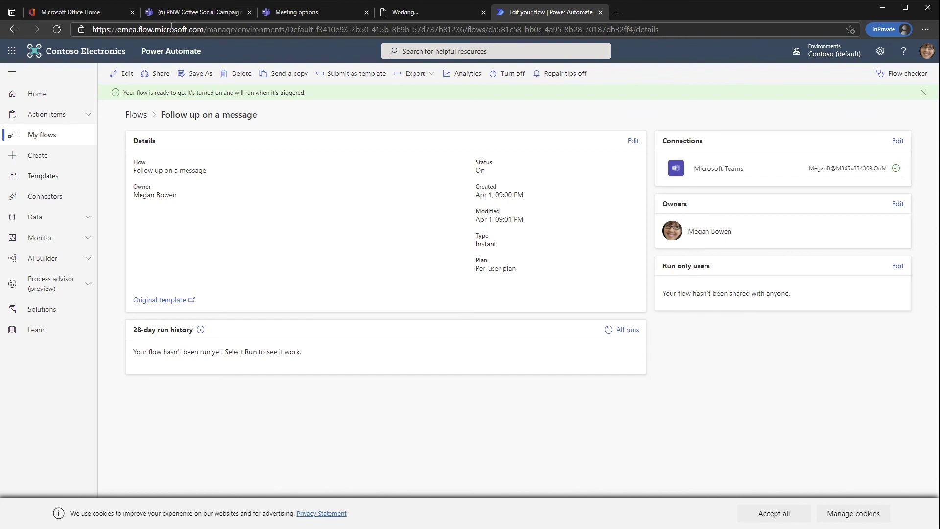
click(45, 176)
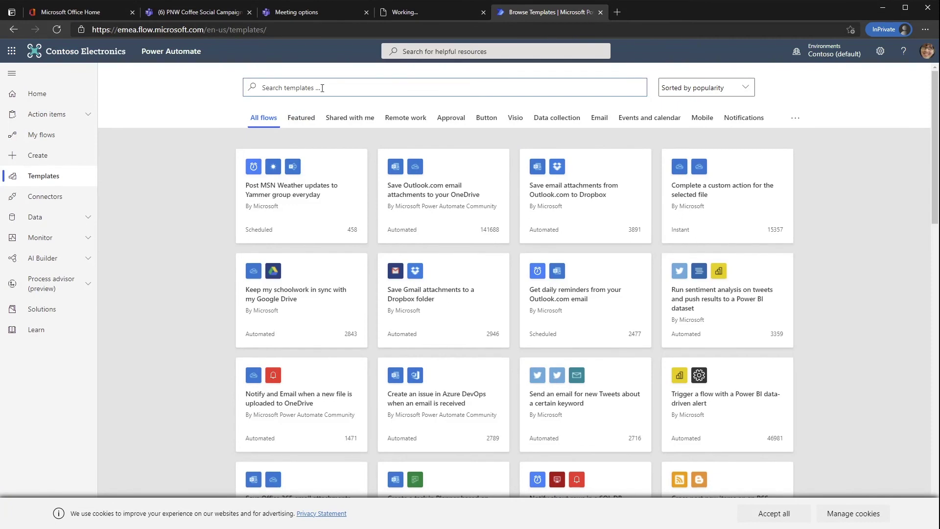
- Search templates for 'google slack', then go to the Create page
text(google slack)
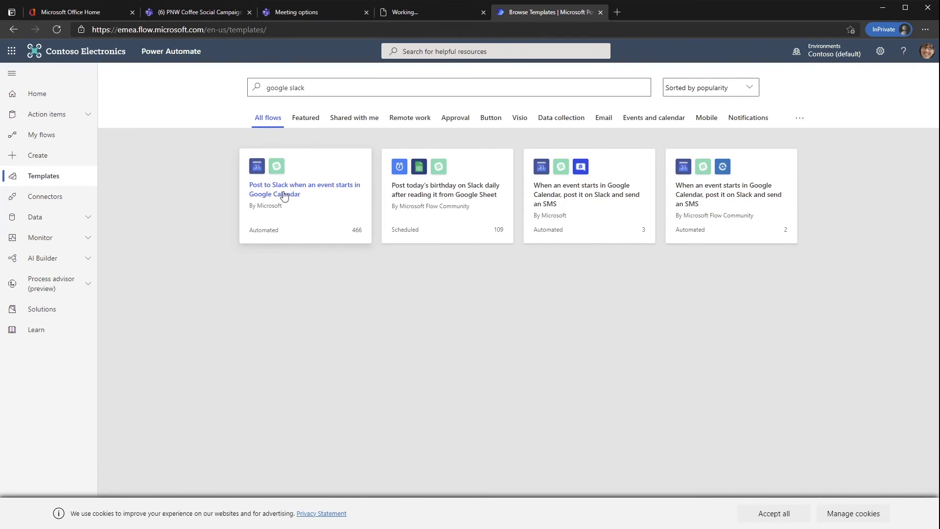
click(47, 157)
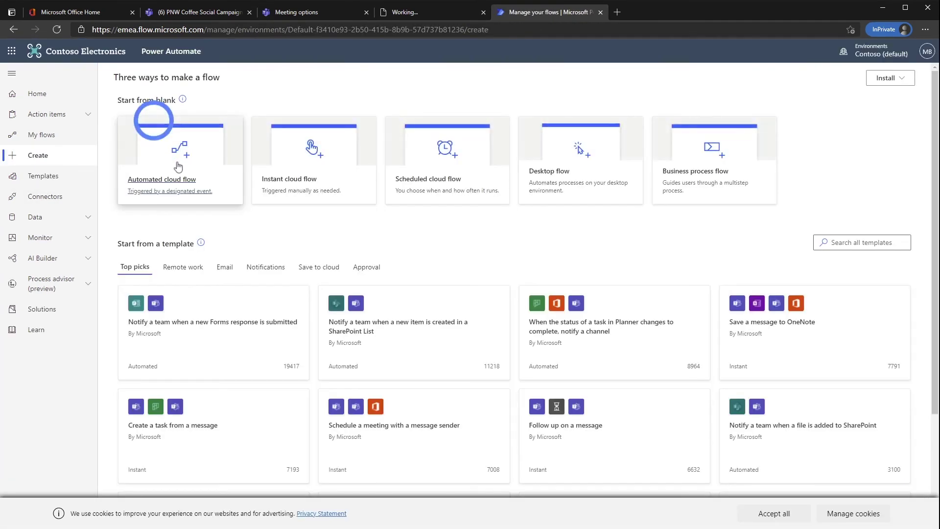
- Start an automated cloud flow using the 'When a new team member is added' trigger set to Contoso
click(178, 186)
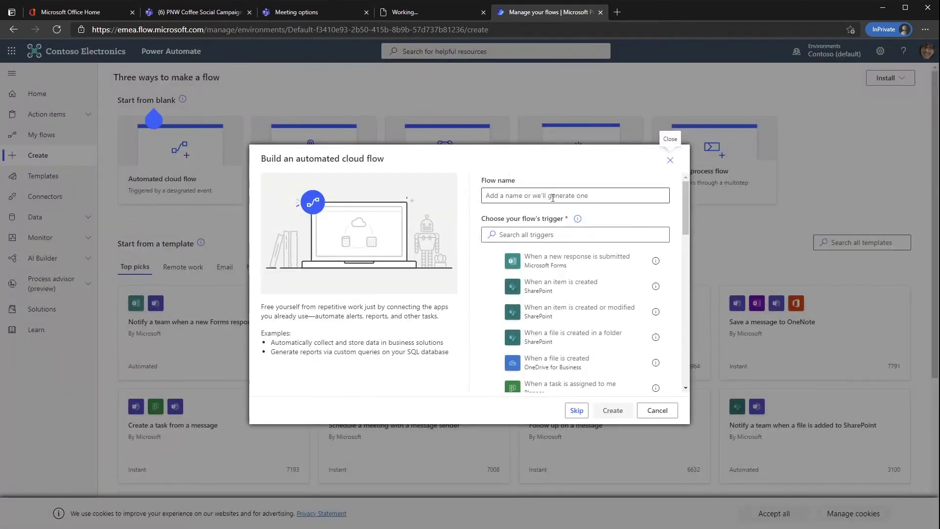
click(577, 410)
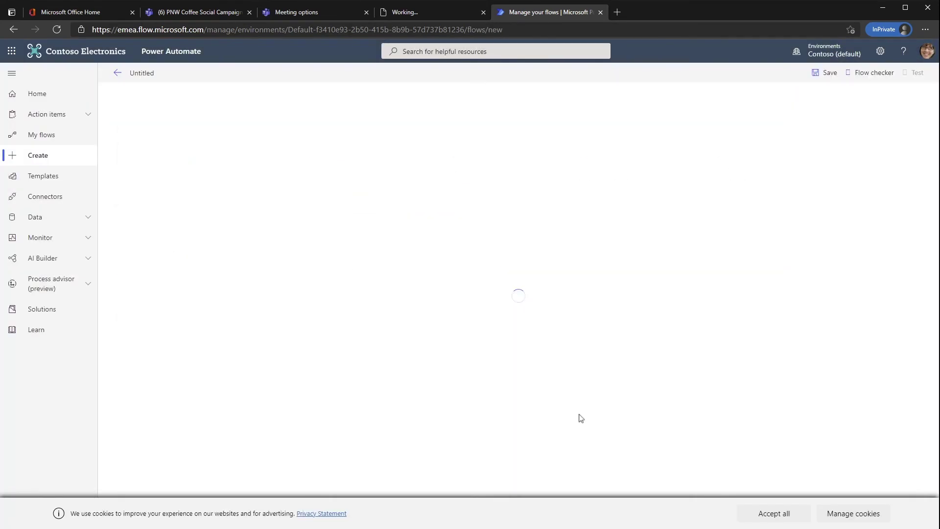
scroll(510, 323, down, 3)
scroll(482, 311, down, 2)
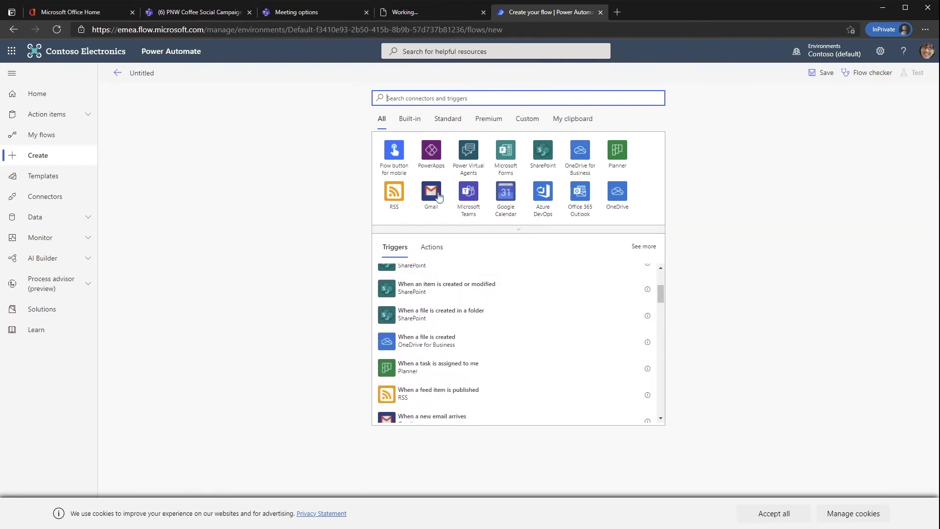
scroll(497, 321, down, 5)
scroll(497, 322, down, 10)
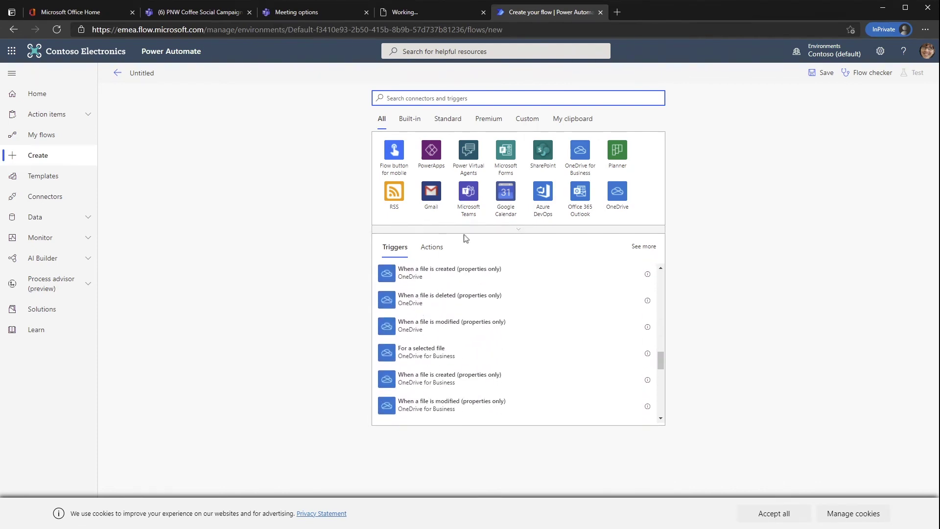
click(469, 194)
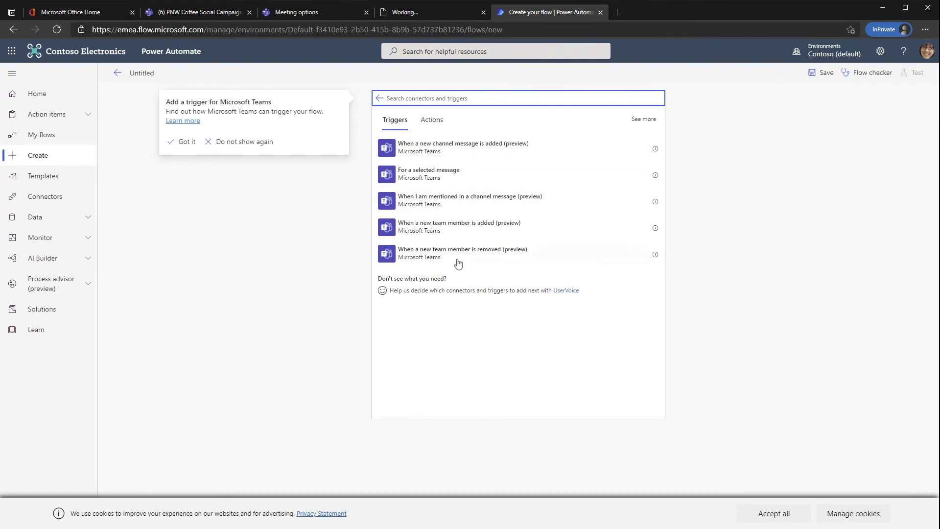
click(425, 228)
click(425, 228)
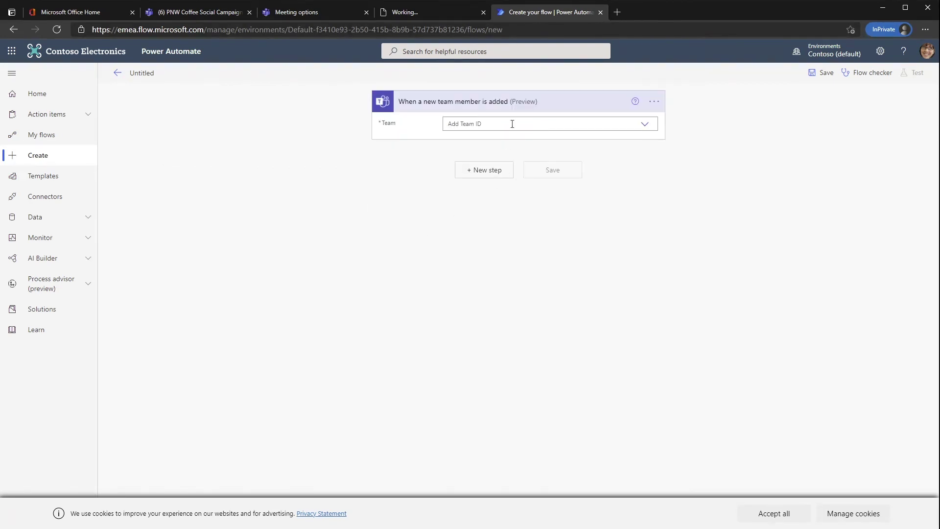
click(647, 125)
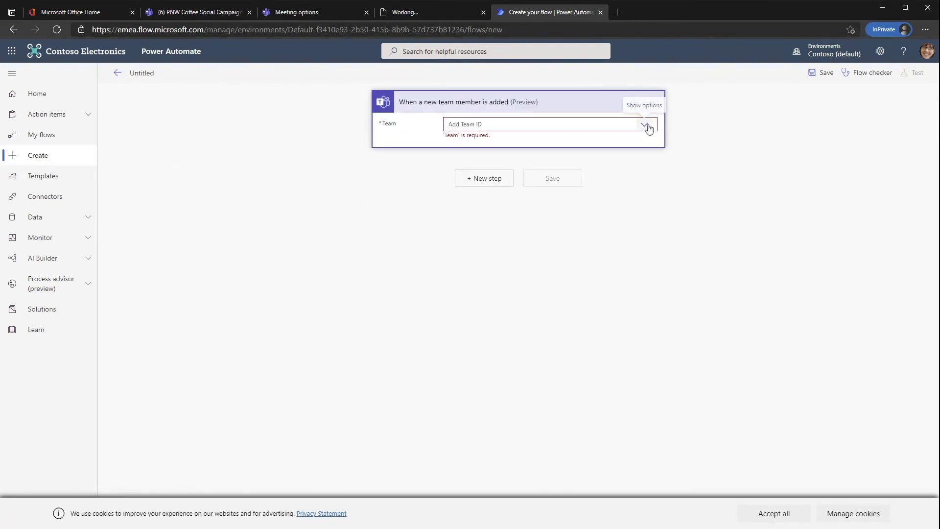
click(643, 126)
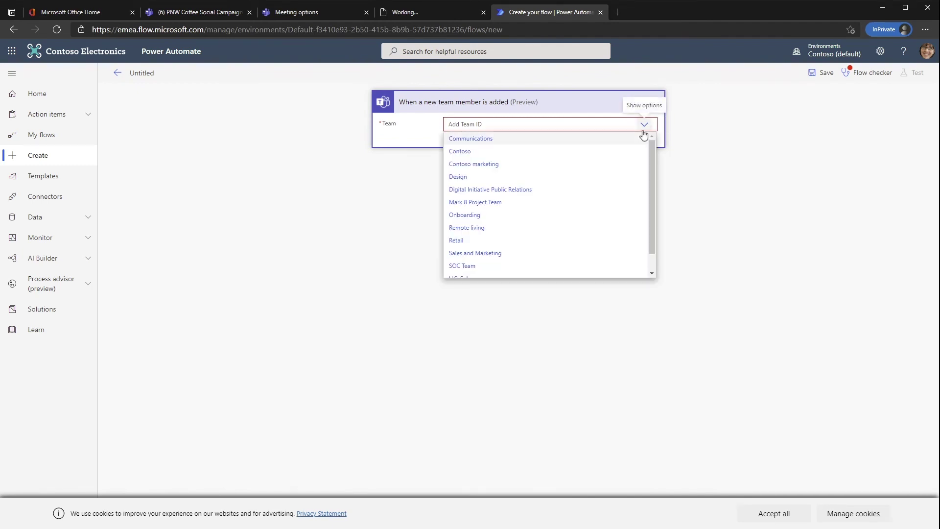
click(485, 152)
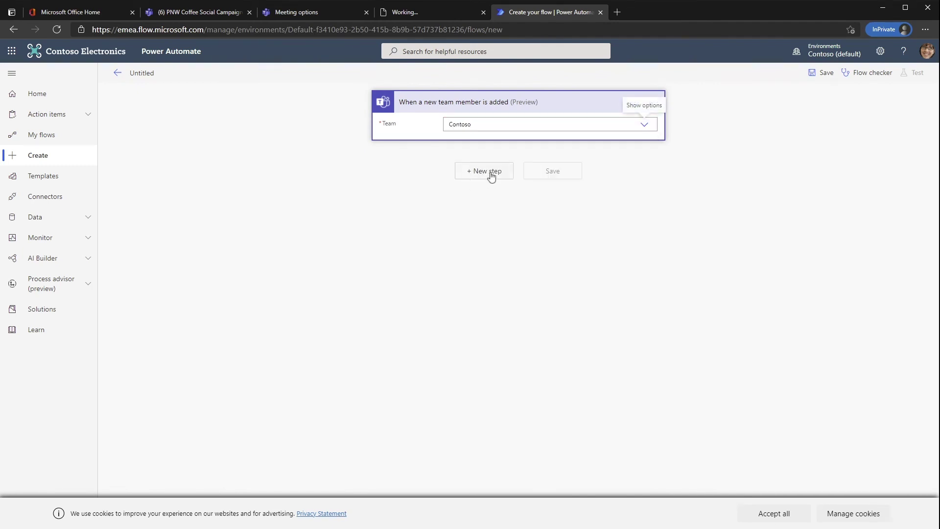
- Add a Post a message (V3) step posting 'Welcome' to Contoso's General channel
click(489, 176)
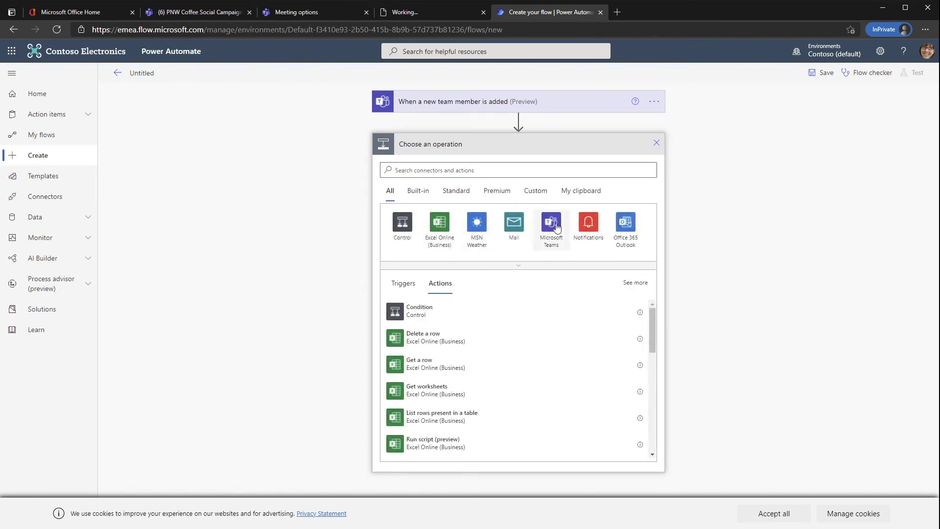
click(553, 225)
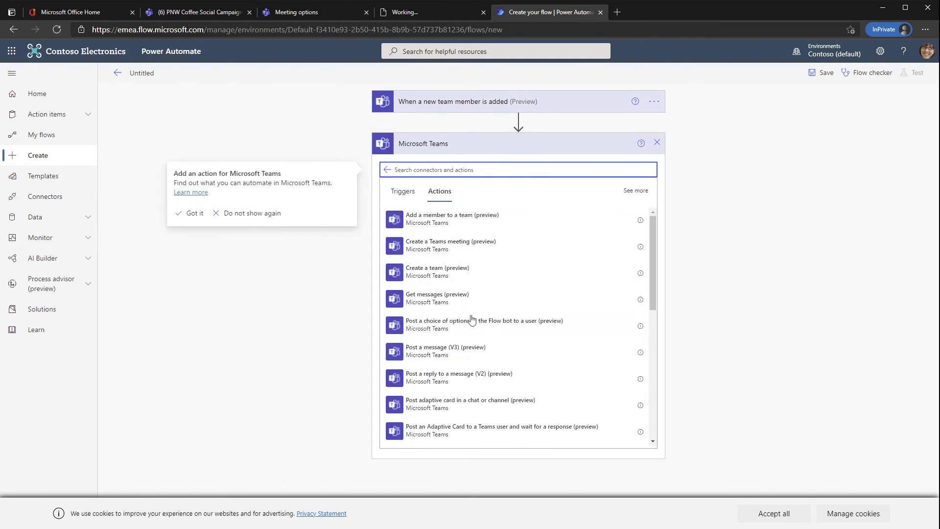
click(457, 351)
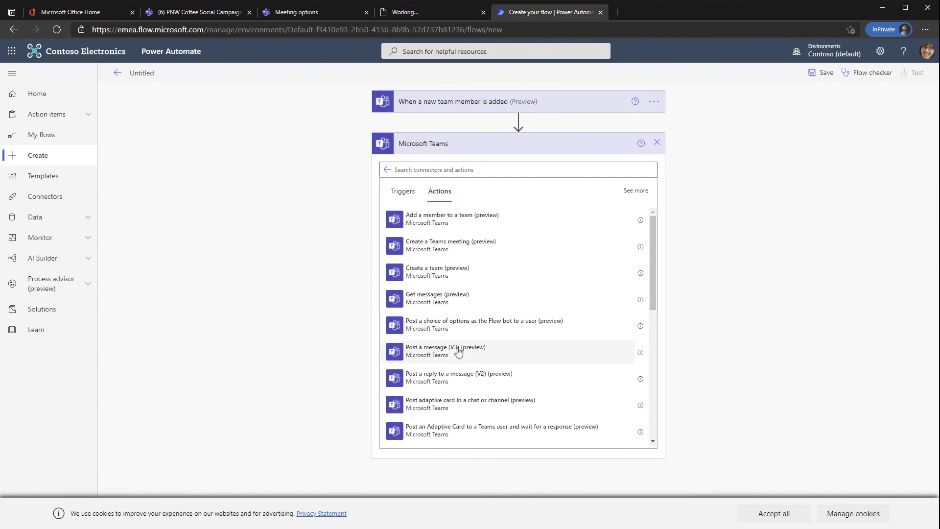
click(458, 350)
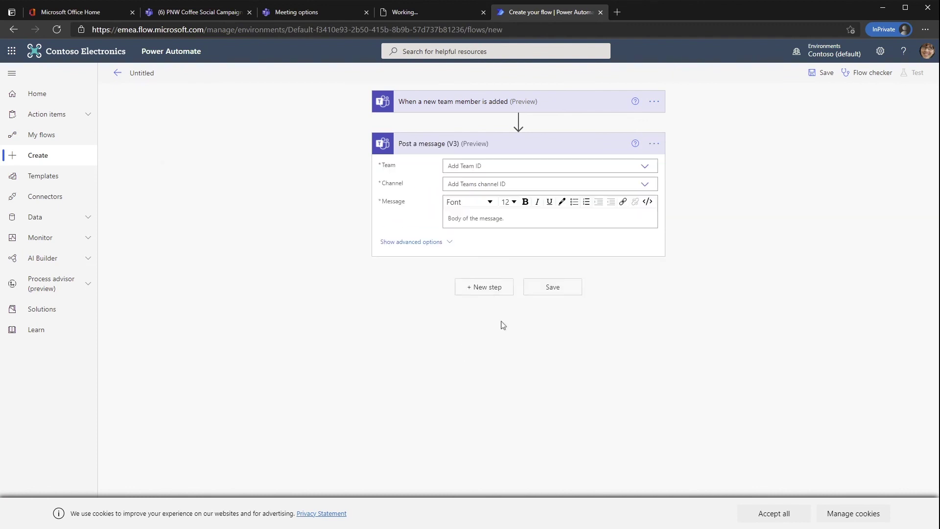
click(645, 166)
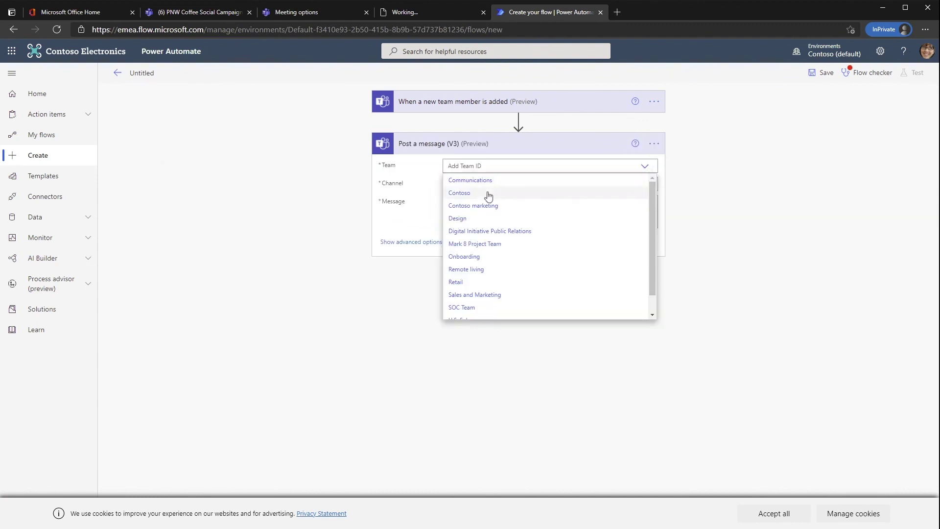
click(489, 193)
click(535, 104)
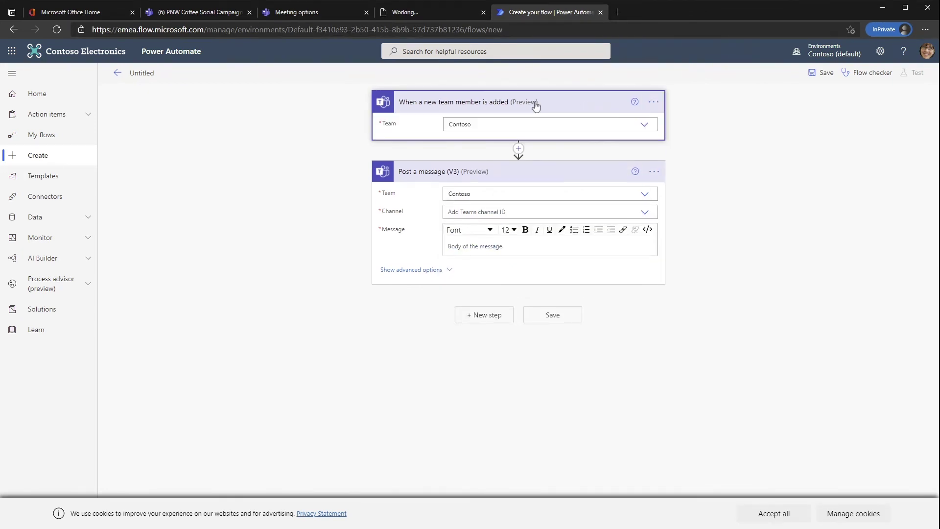
click(646, 212)
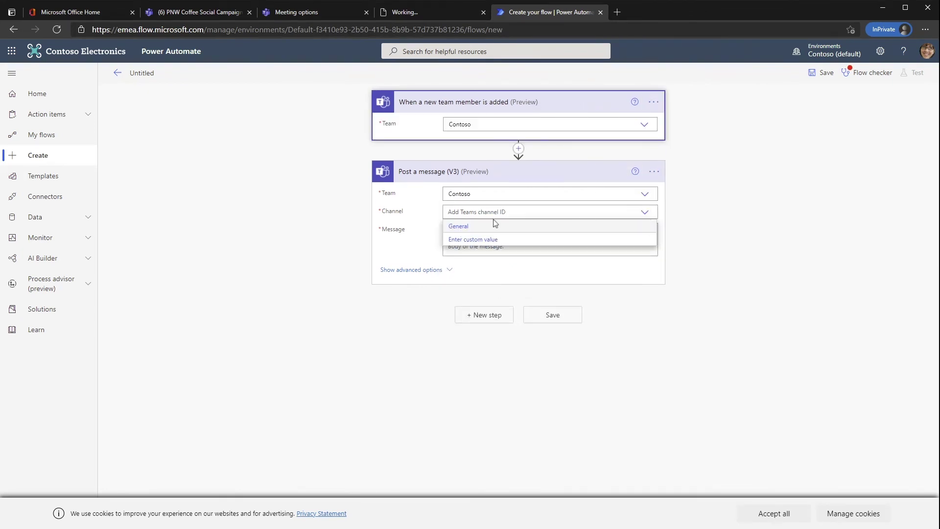
click(480, 228)
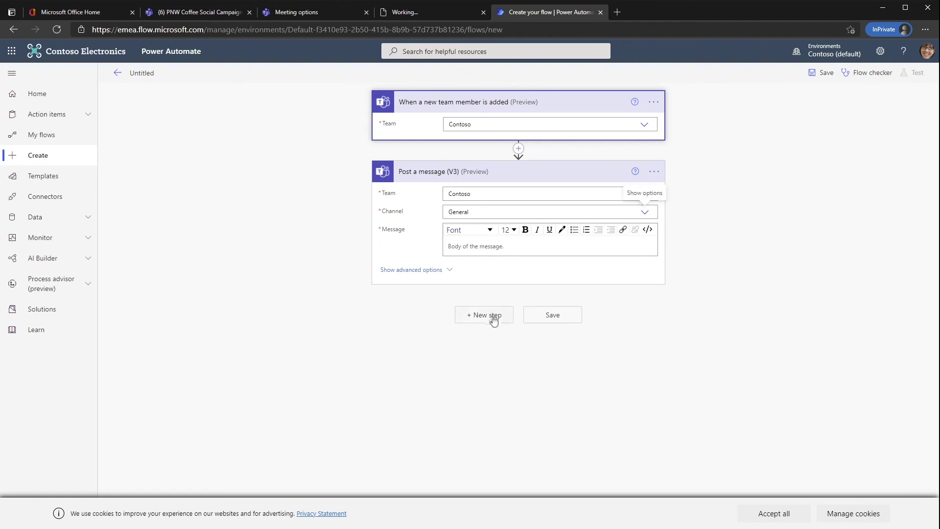
click(484, 247)
text(Welcom)
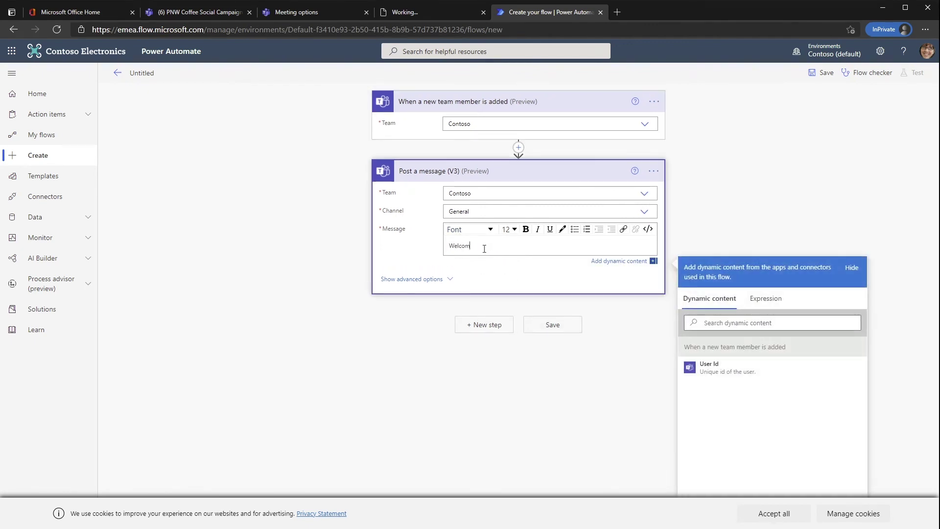
- Save the flow, start a manual test, and return to Teams
click(550, 325)
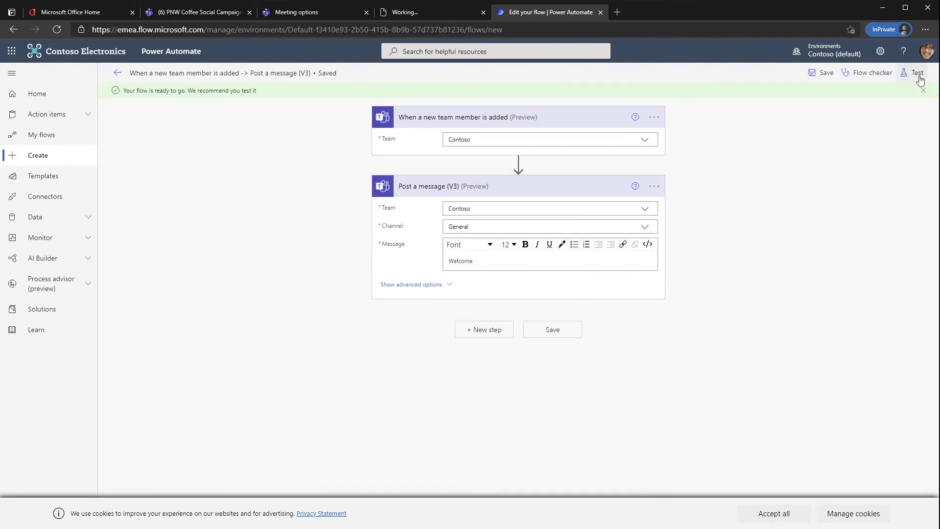
click(915, 72)
click(799, 123)
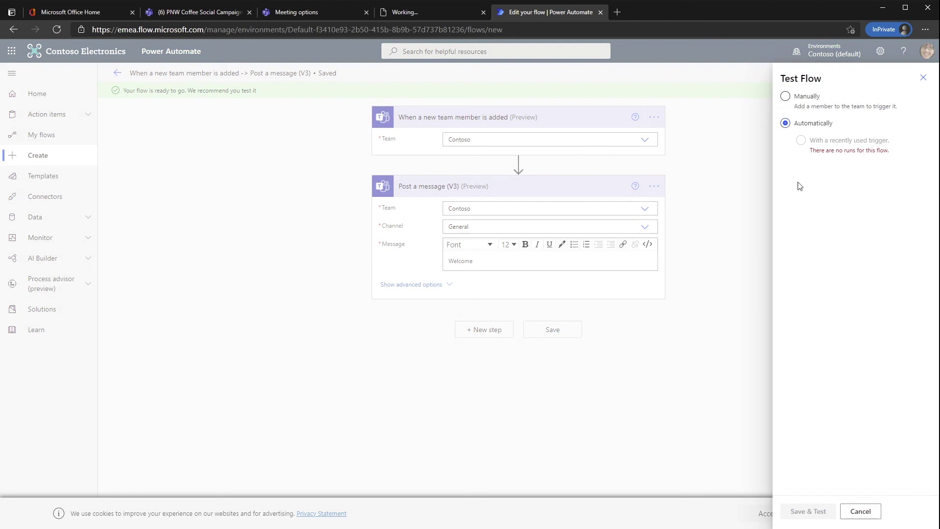
click(798, 107)
click(823, 509)
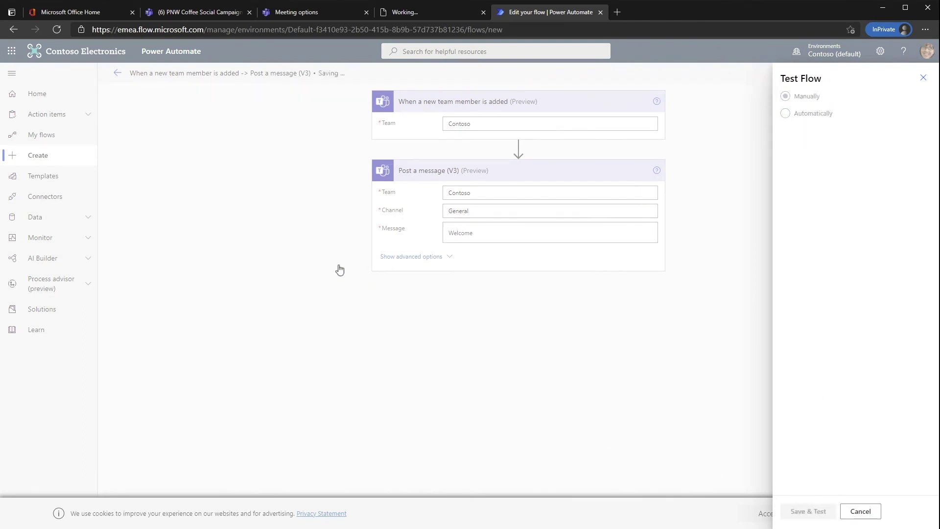
click(219, 14)
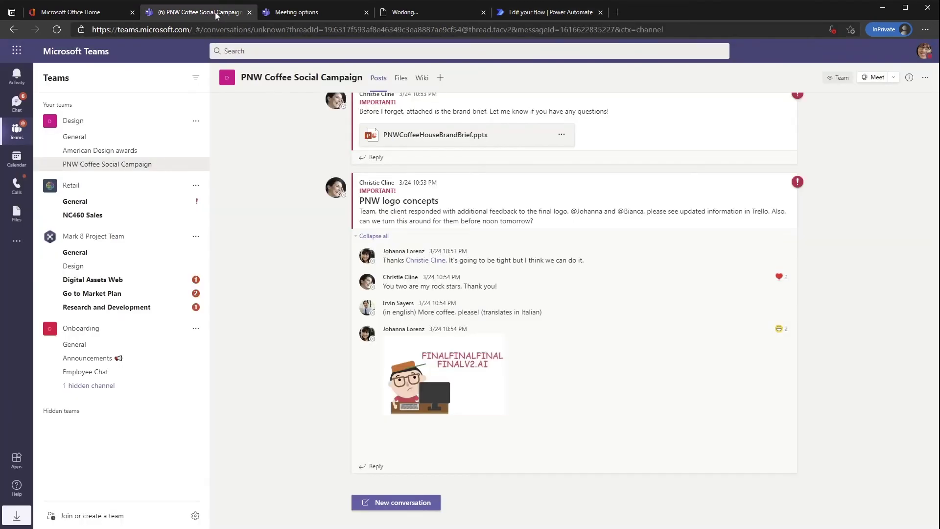
- Reveal the hidden teams and open the Contoso team's General channel
click(71, 411)
scroll(77, 405, down, 4)
click(86, 278)
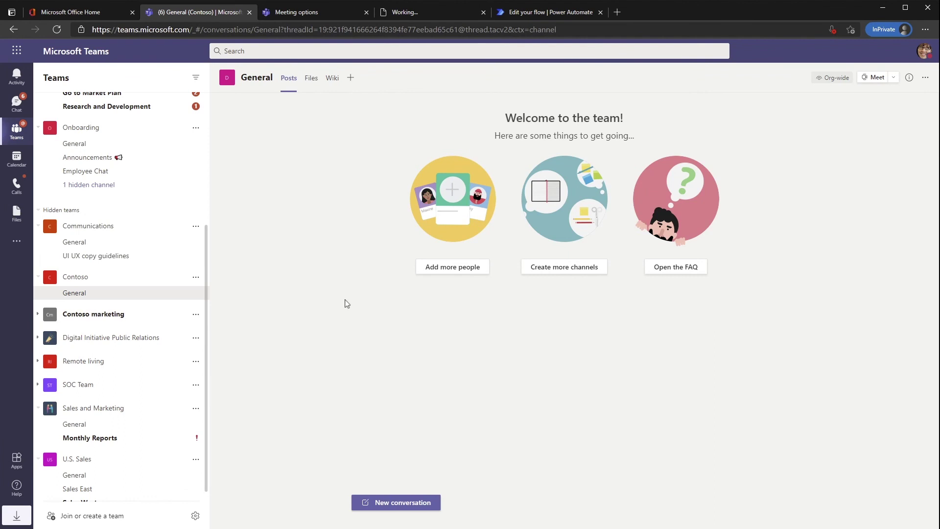
- Add two suggested colleagues as members of the Contoso team
click(196, 276)
click(231, 348)
text(a)
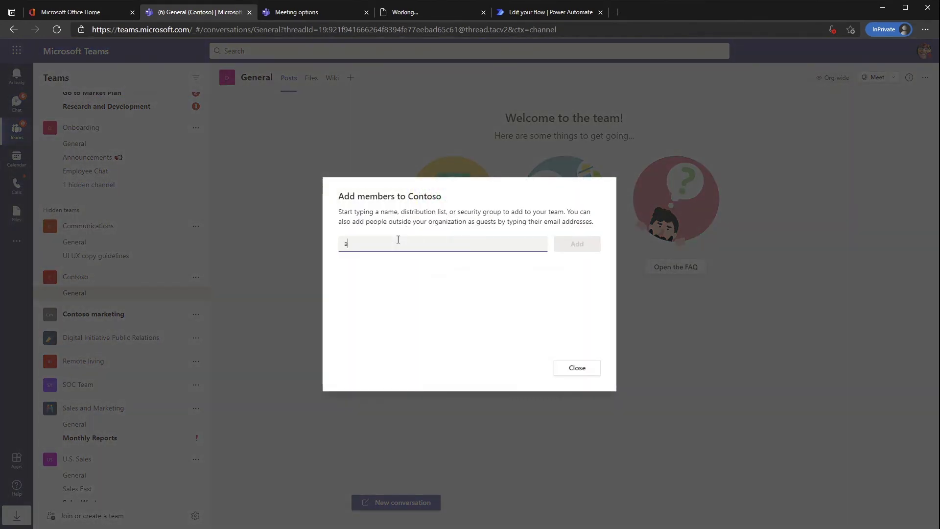
text(lex)
click(431, 294)
click(572, 250)
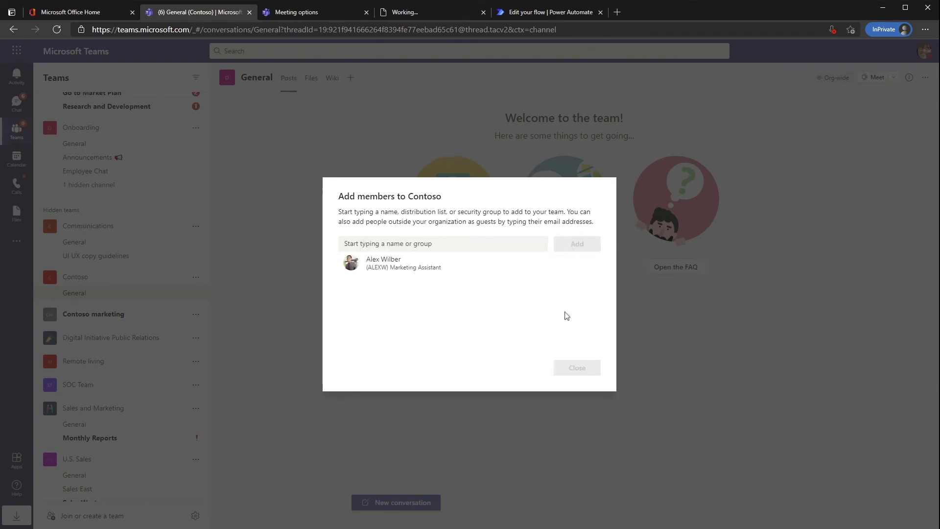
click(475, 243)
text(d)
click(449, 291)
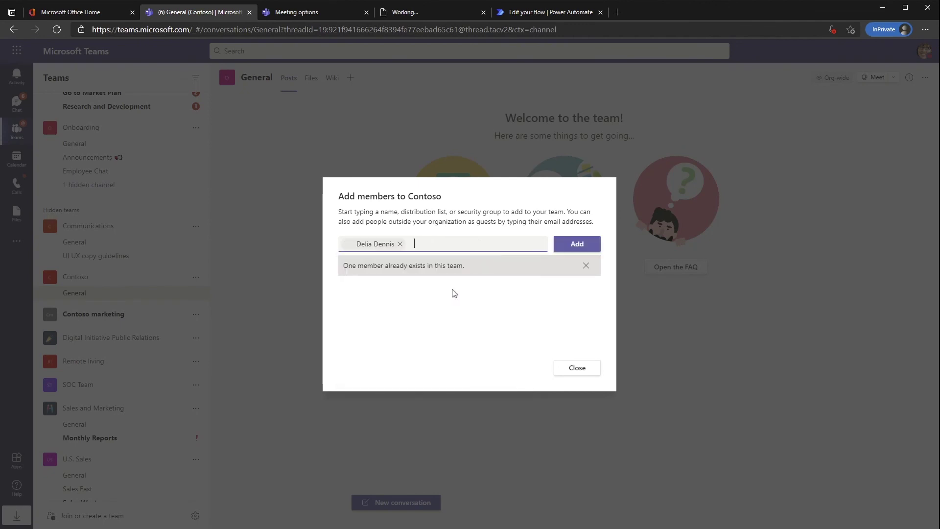
click(571, 249)
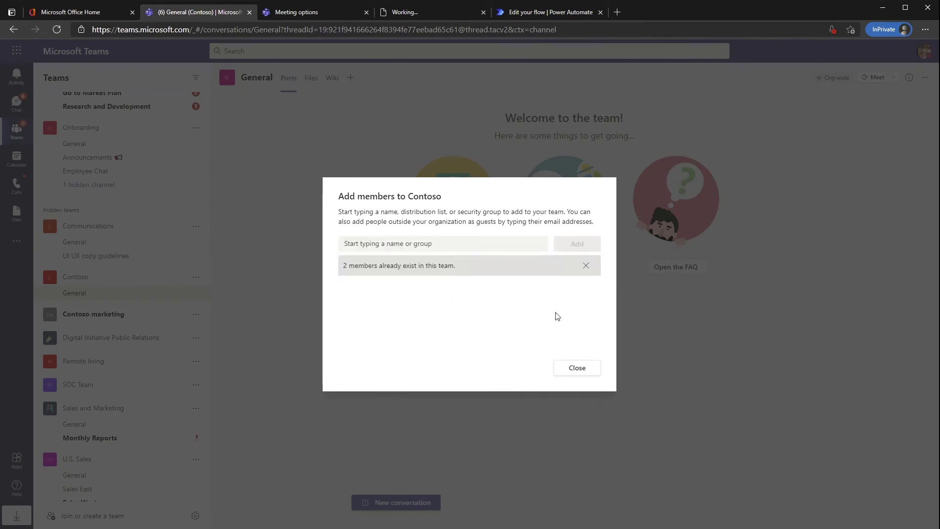
- Add a guest to Contoso by their e-mail address and close the dialog
click(442, 239)
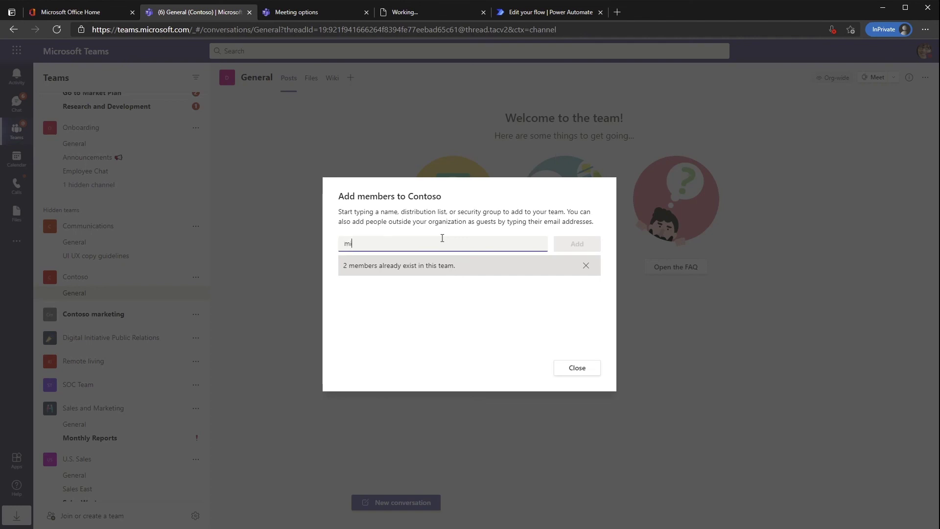
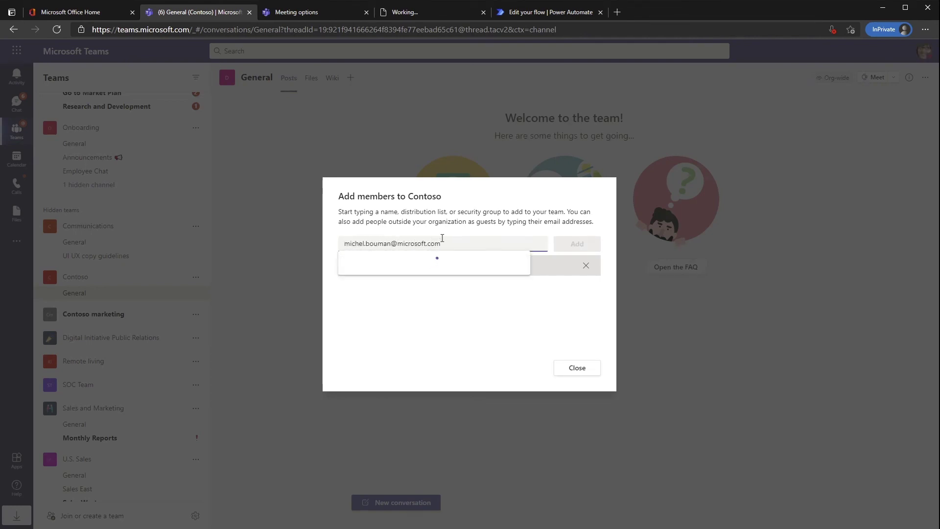
click(463, 270)
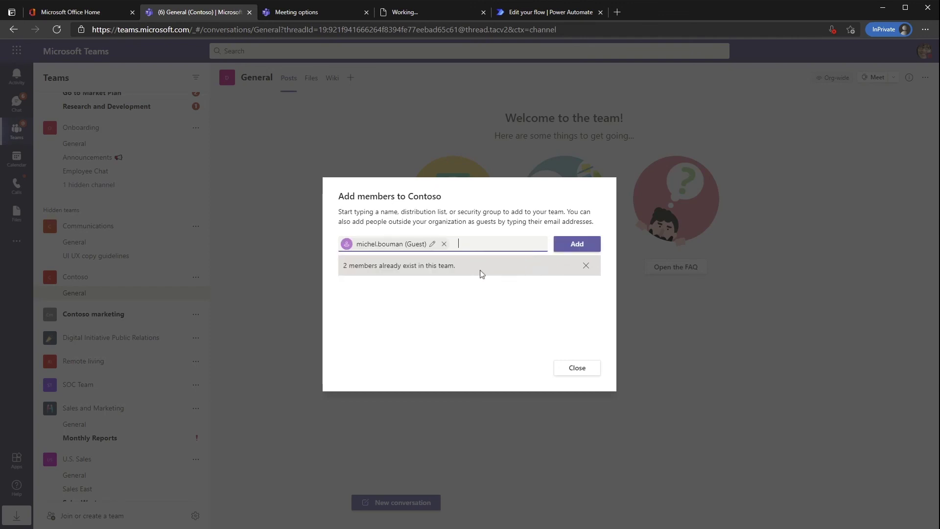
click(576, 243)
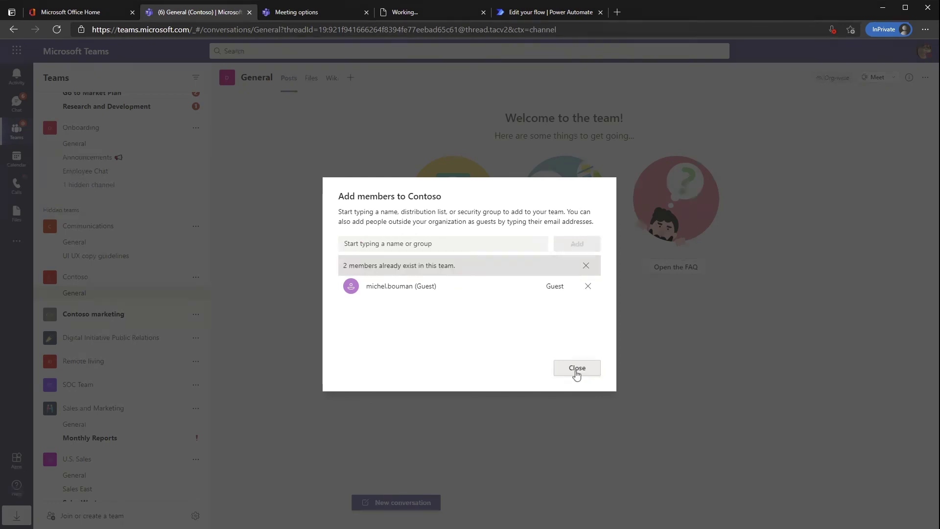
click(576, 374)
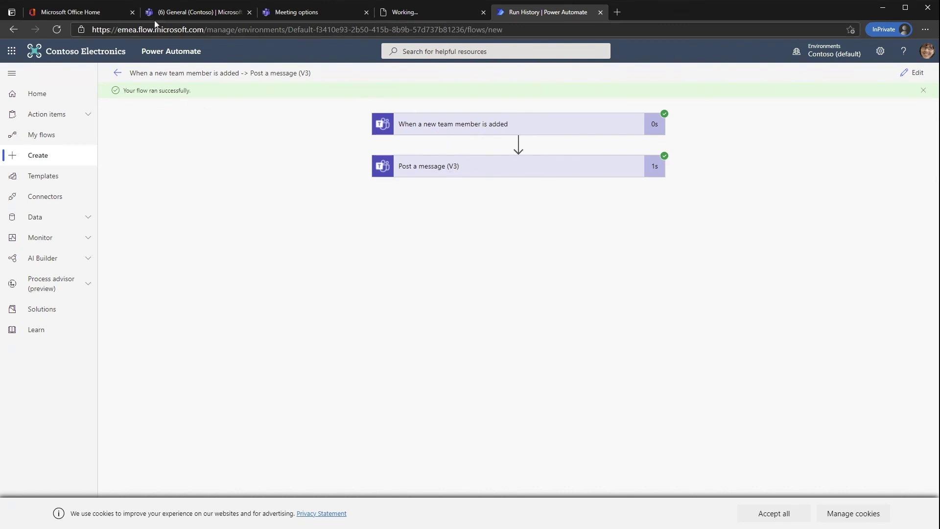
- Return to Contoso's General channel to see the flow's 'Welcome' post
click(184, 12)
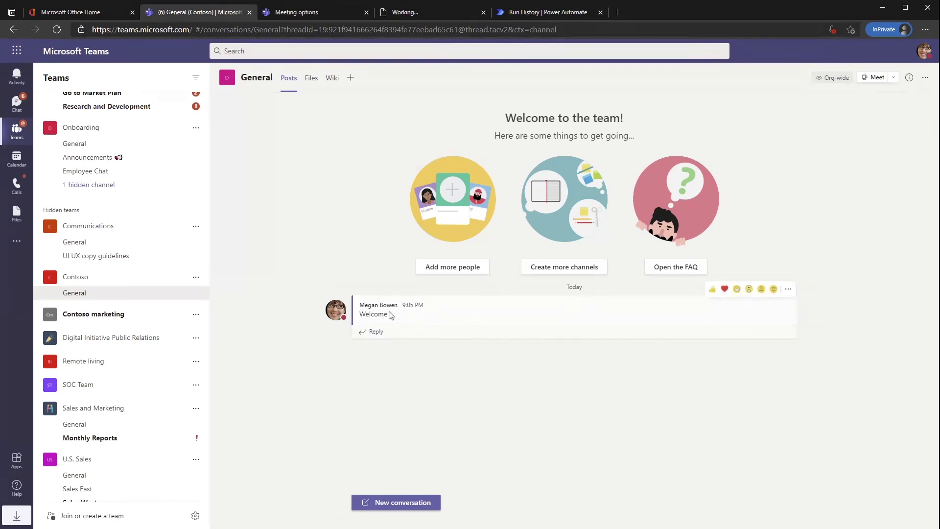
drag(389, 314, 323, 291)
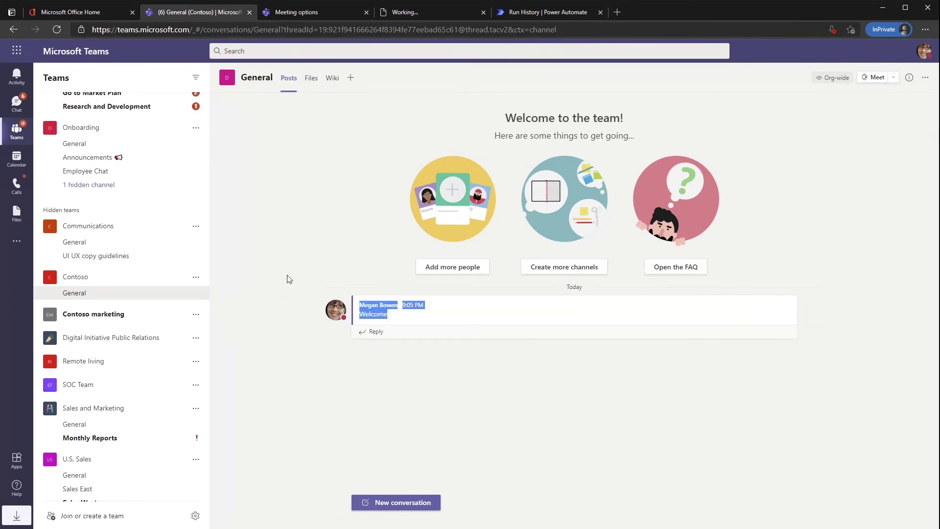
click(372, 377)
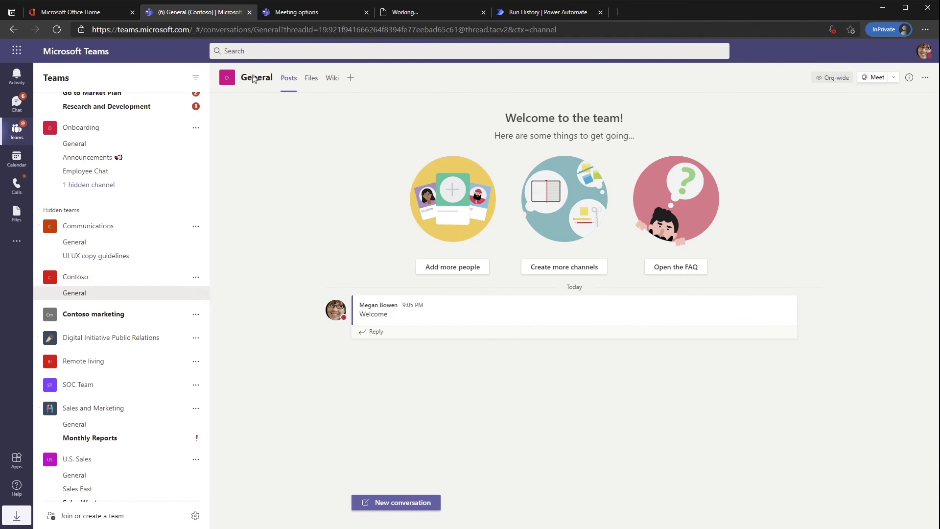
click(509, 14)
click(406, 13)
click(266, 16)
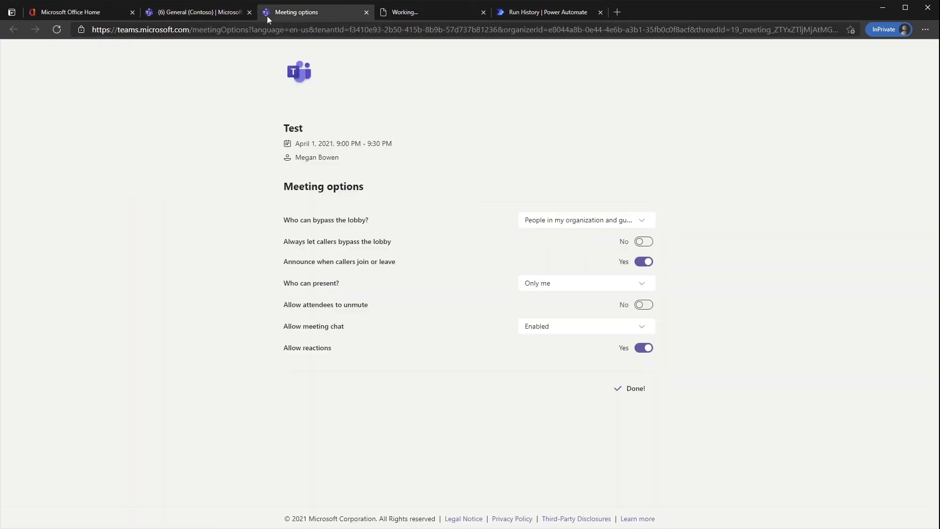
click(206, 13)
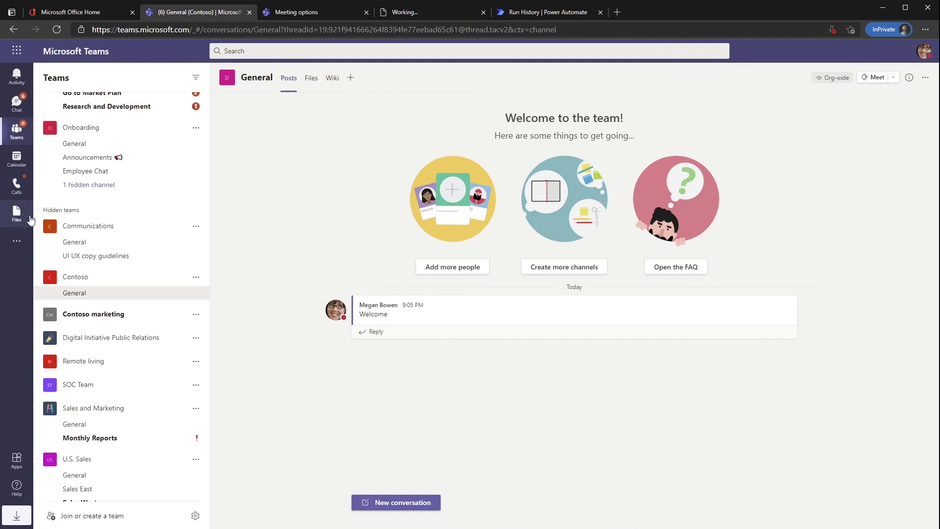
scroll(98, 206, up, 4)
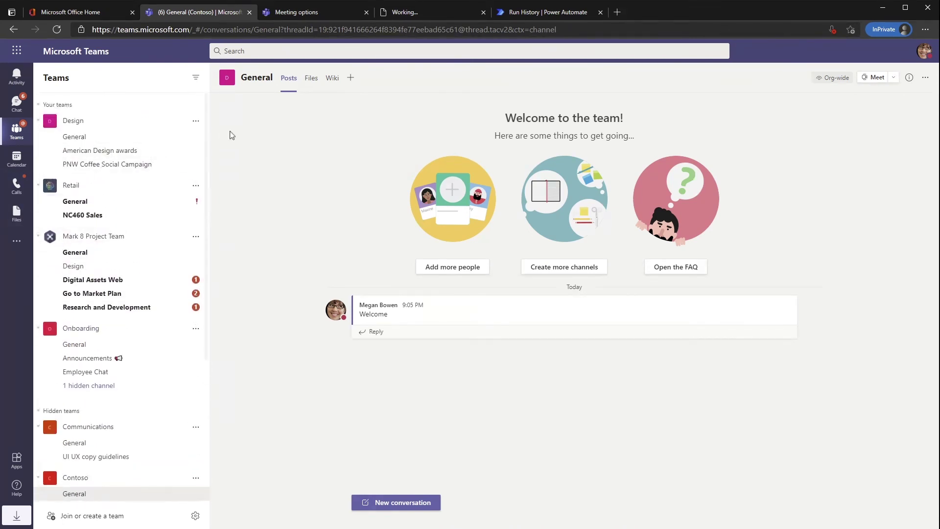